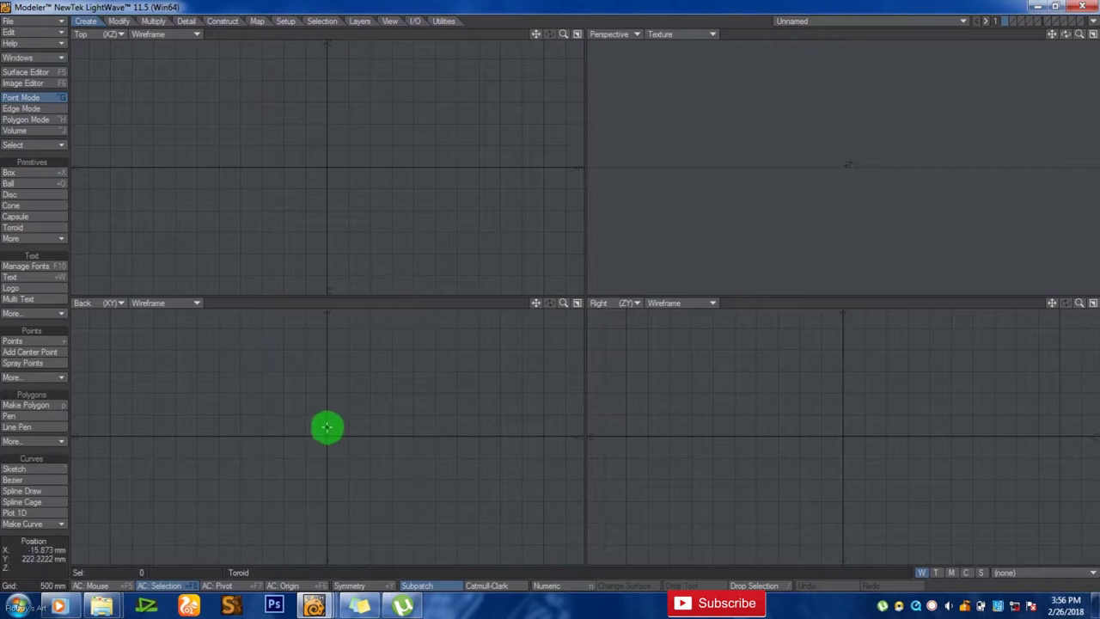
Step: Draw a spline in the Back view for the cup's inner base, a slanted wall up to about 2.9 m, the rim and the outer wall
{"action": "left_click", "coordinate": [24, 491]}
{"action": "left_click", "coordinate": [325, 421]}
{"action": "left_click_drag", "start_coordinate": [373, 422], "coordinate": [400, 311]}
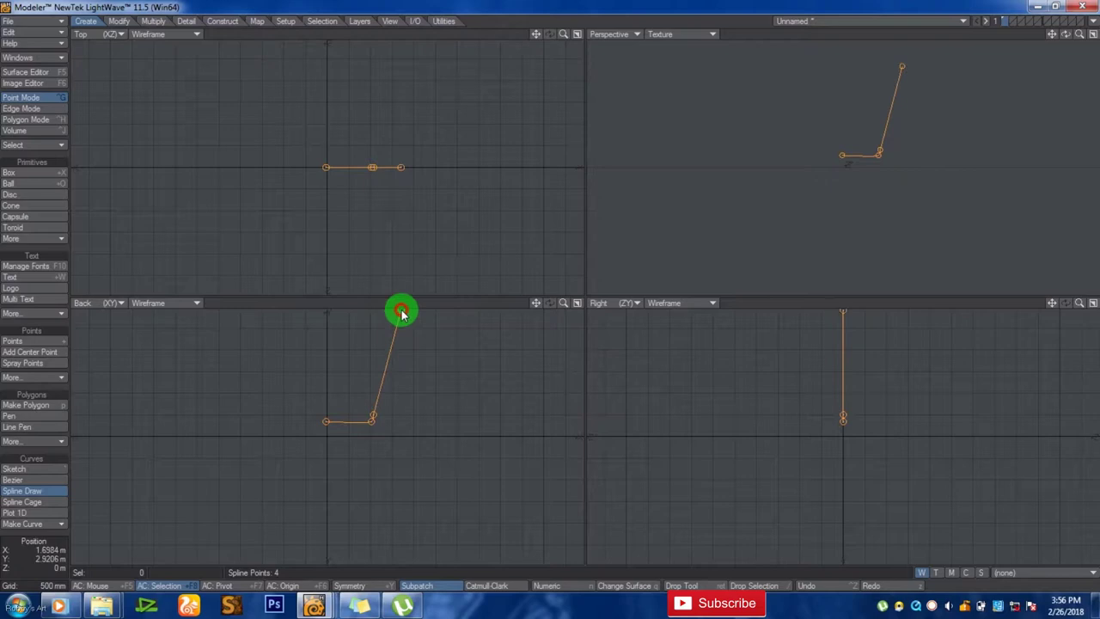
{"action": "left_click_drag", "start_coordinate": [535, 303], "coordinate": [525, 371]}
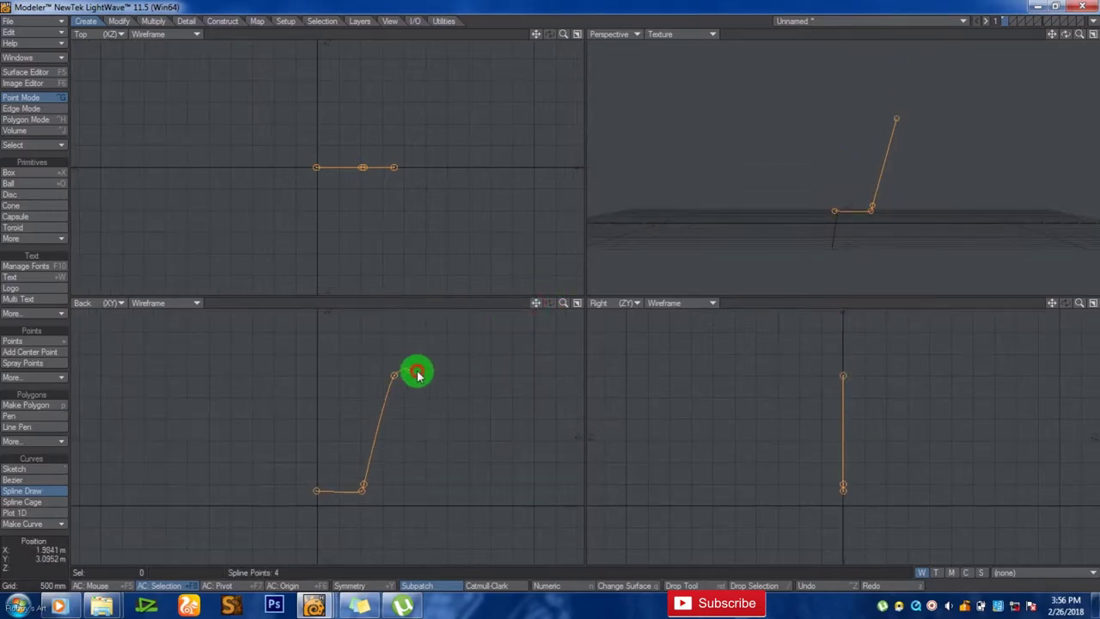
{"action": "left_click_drag", "start_coordinate": [402, 379], "coordinate": [401, 393]}
{"action": "left_click_drag", "start_coordinate": [363, 487], "coordinate": [370, 500]}
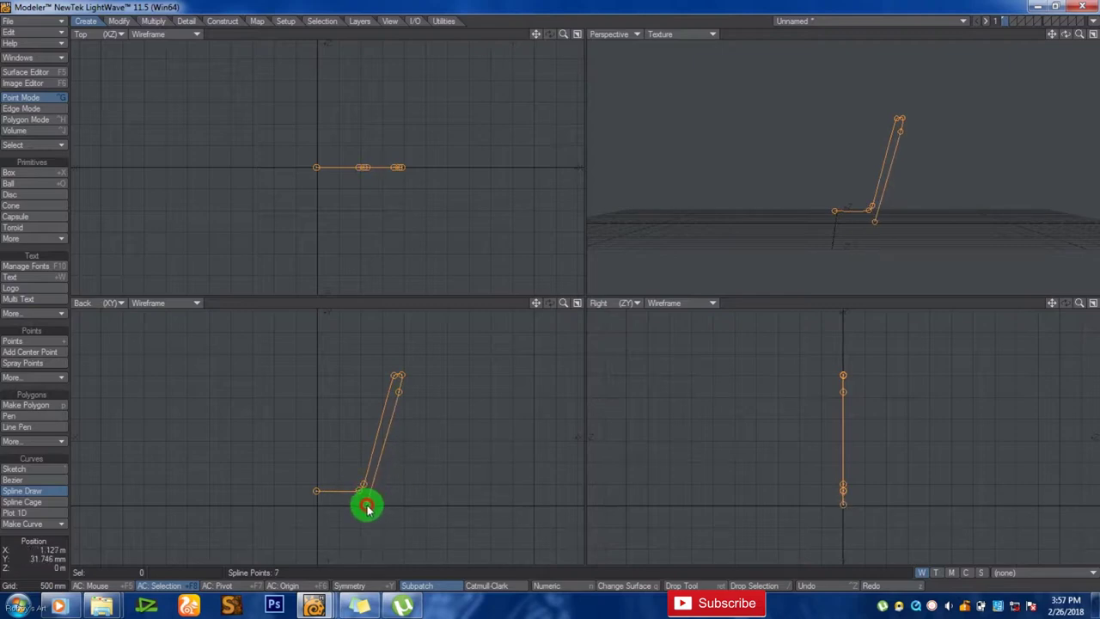
{"action": "left_click", "coordinate": [399, 394]}
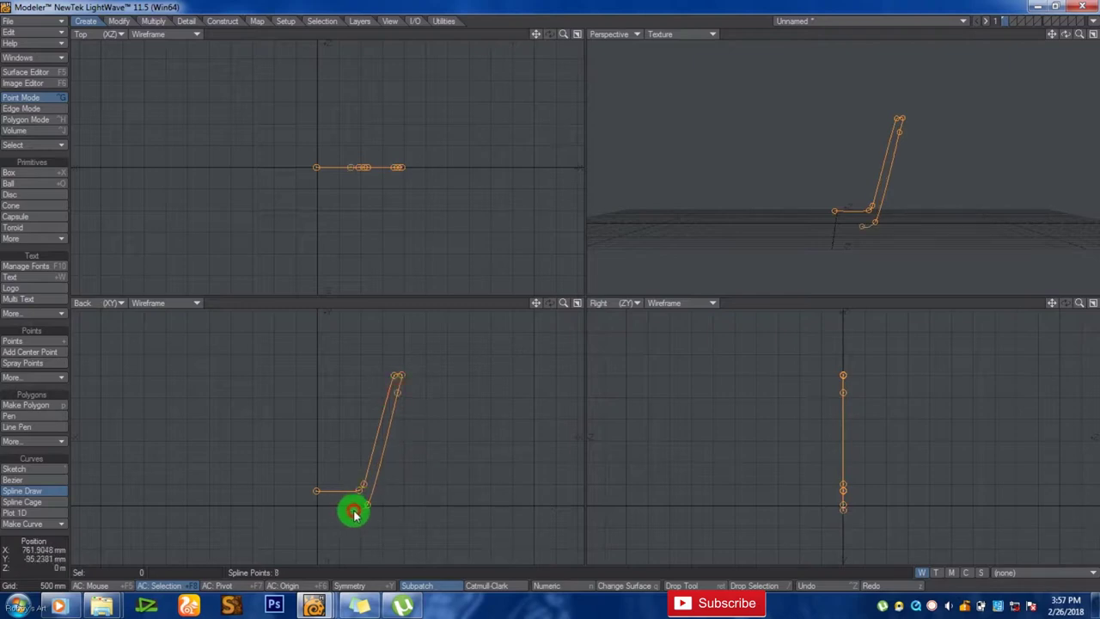
Step: Continue the cup spline around a small foot and along the recessed underside back to the vertical axis
{"action": "left_click_drag", "start_coordinate": [559, 303], "coordinate": [550, 288]}
{"action": "left_click", "coordinate": [408, 441]}
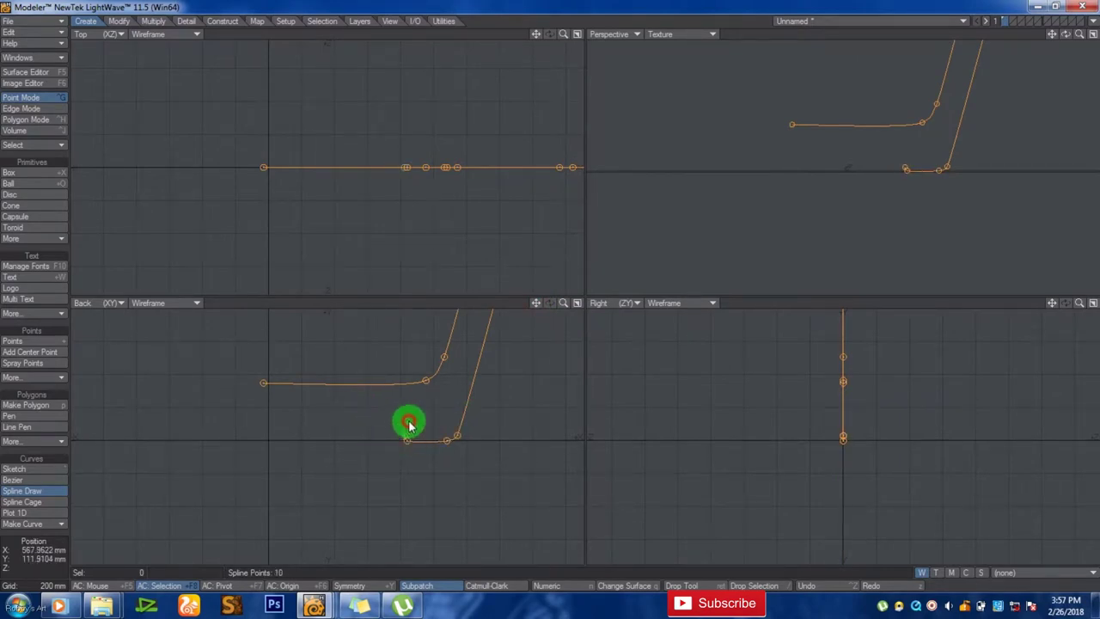
{"action": "left_click", "coordinate": [403, 421]}
{"action": "left_click_drag", "start_coordinate": [397, 423], "coordinate": [268, 391]}
Step: Tighten the corner between the inner base and the inner wall and finish the profile spline
{"action": "left_click_drag", "start_coordinate": [445, 356], "coordinate": [430, 387]}
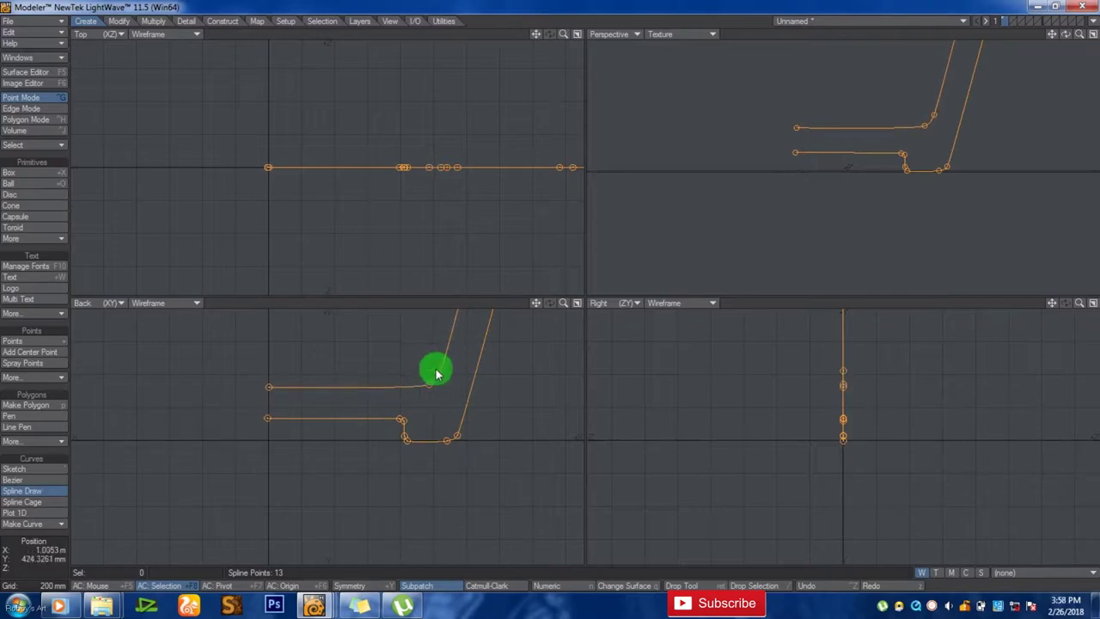
{"action": "left_click_drag", "start_coordinate": [439, 376], "coordinate": [427, 388]}
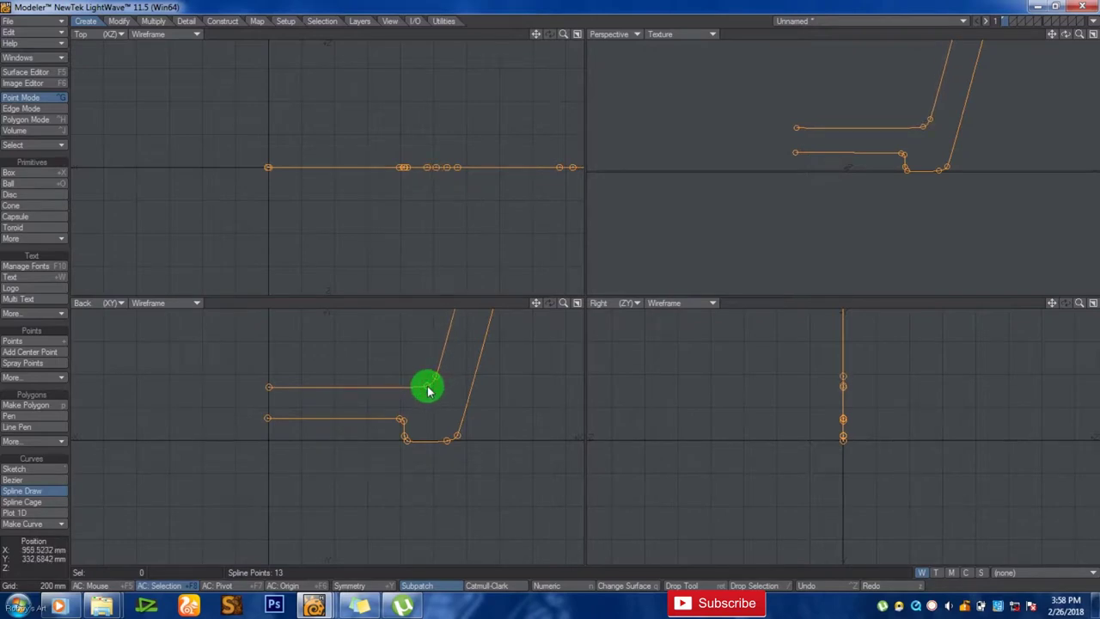
{"action": "key", "text": "a"}
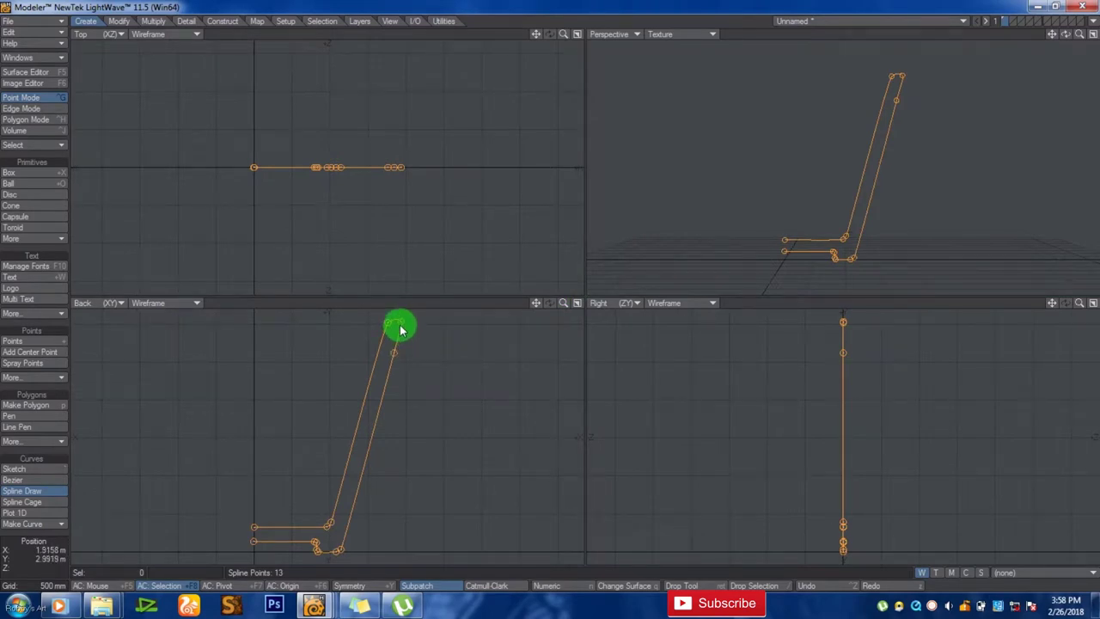
{"action": "key", "text": "space"}
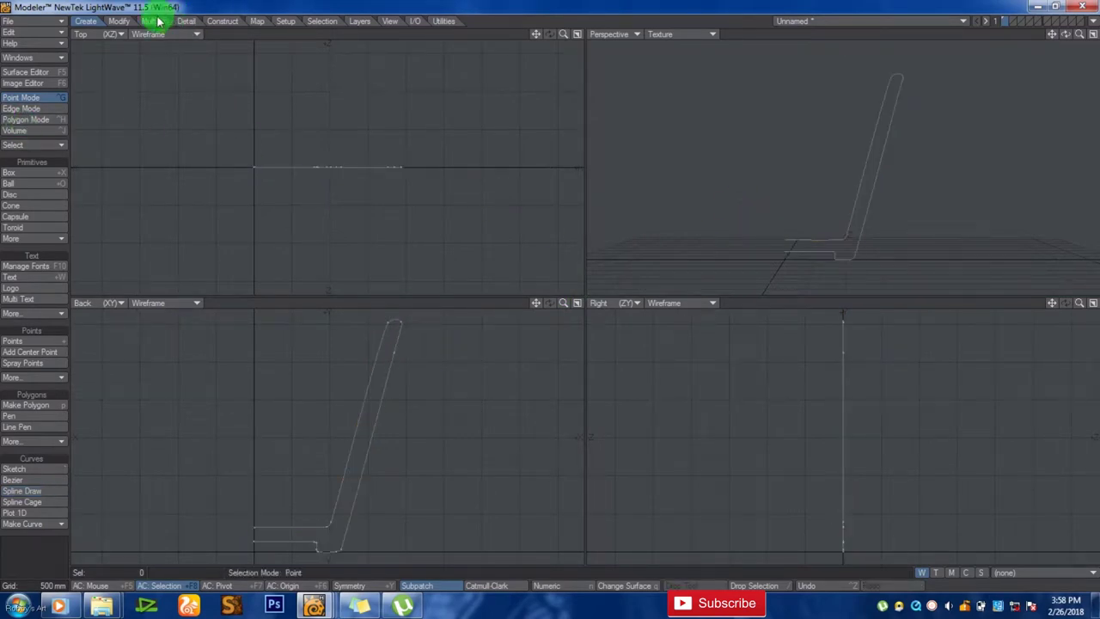
Step: Try lathing the profile around the Y axis with 24 sides, and undo it
{"action": "left_click", "coordinate": [152, 20]}
{"action": "left_click", "coordinate": [34, 216]}
{"action": "key", "text": "n"}
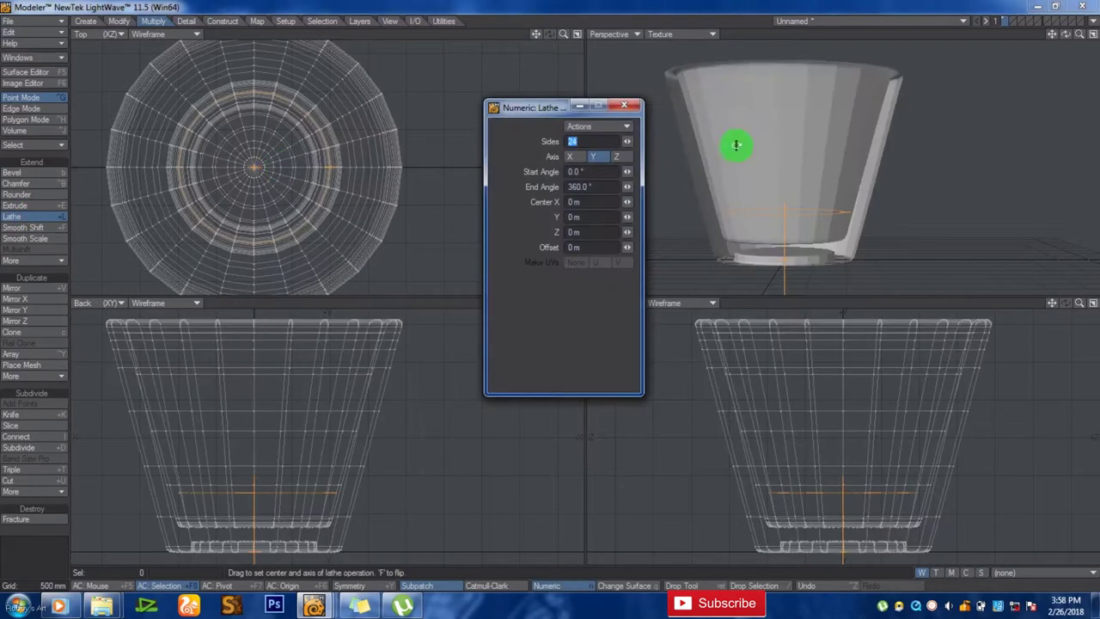
{"action": "left_click", "coordinate": [638, 104]}
{"action": "key", "text": "ctrl+z"}
Step: Shorten the profile's base by moving its two axis end points outward, and move the whole profile back to the vertical axis
{"action": "mouse_move", "coordinate": [225, 479]}
{"action": "right_mouse_down"}
{"action": "mouse_move", "coordinate": [278, 542]}
{"action": "mouse_move", "coordinate": [213, 486]}
{"action": "right_mouse_up"}
{"action": "key", "text": "t"}
{"action": "left_click_drag", "start_coordinate": [253, 508], "coordinate": [300, 507]}
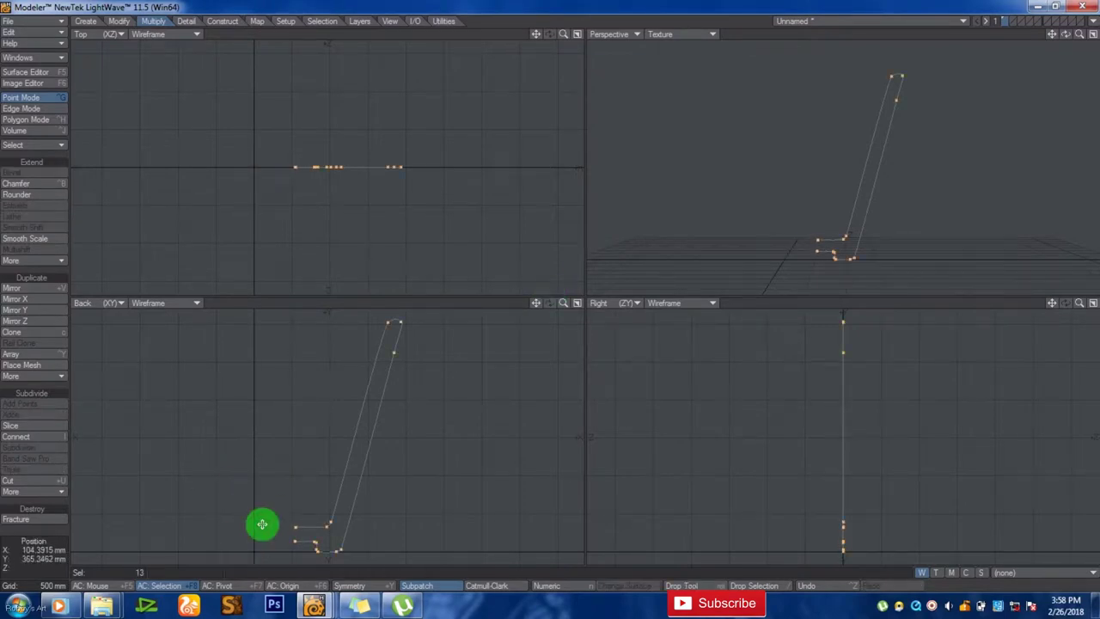
{"action": "key", "text": "t"}
{"action": "left_click_drag", "start_coordinate": [355, 540], "coordinate": [315, 540]}
{"action": "key", "text": "space"}
{"action": "key", "text": "slash"}
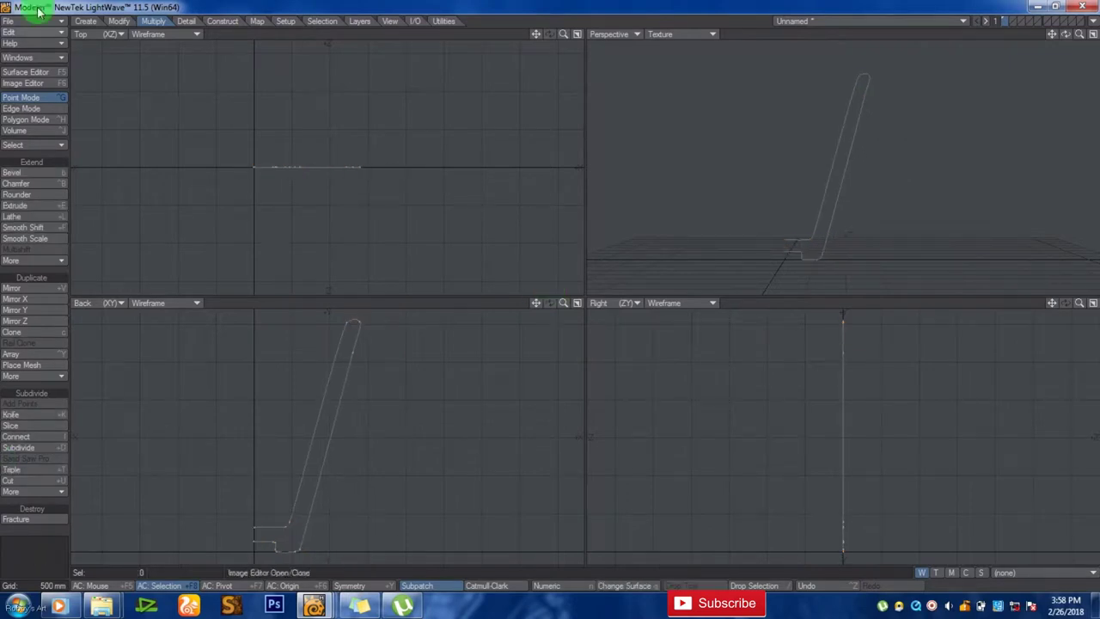
Step: Lathe the narrowed profile a full 360° around the Y axis with 24 sides
{"action": "left_click", "coordinate": [25, 216]}
{"action": "key", "text": "n"}
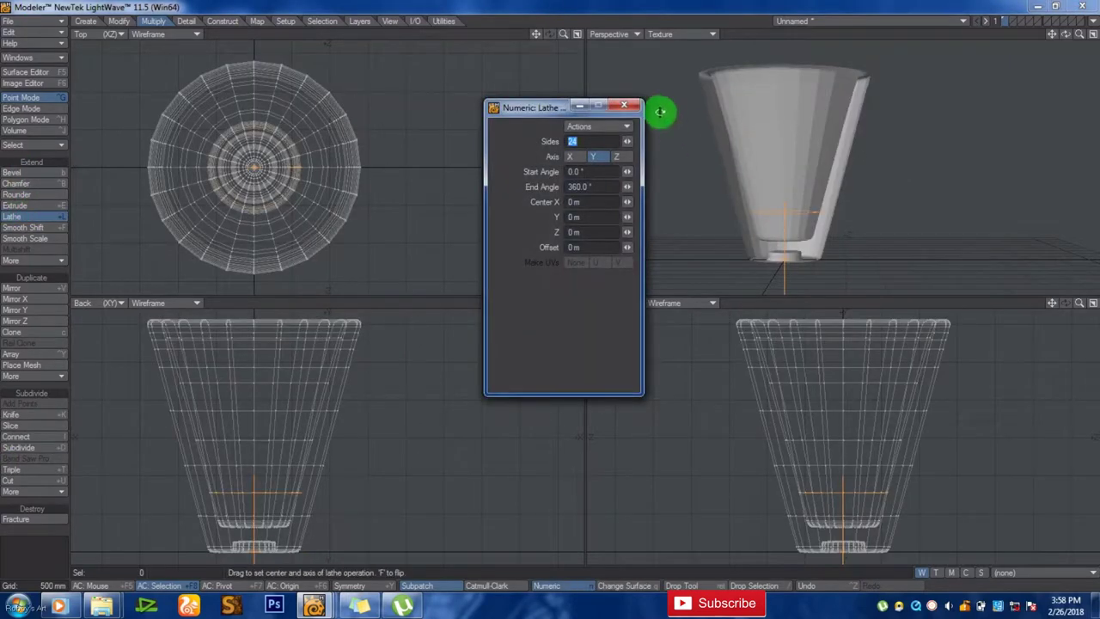
{"action": "left_click", "coordinate": [636, 108]}
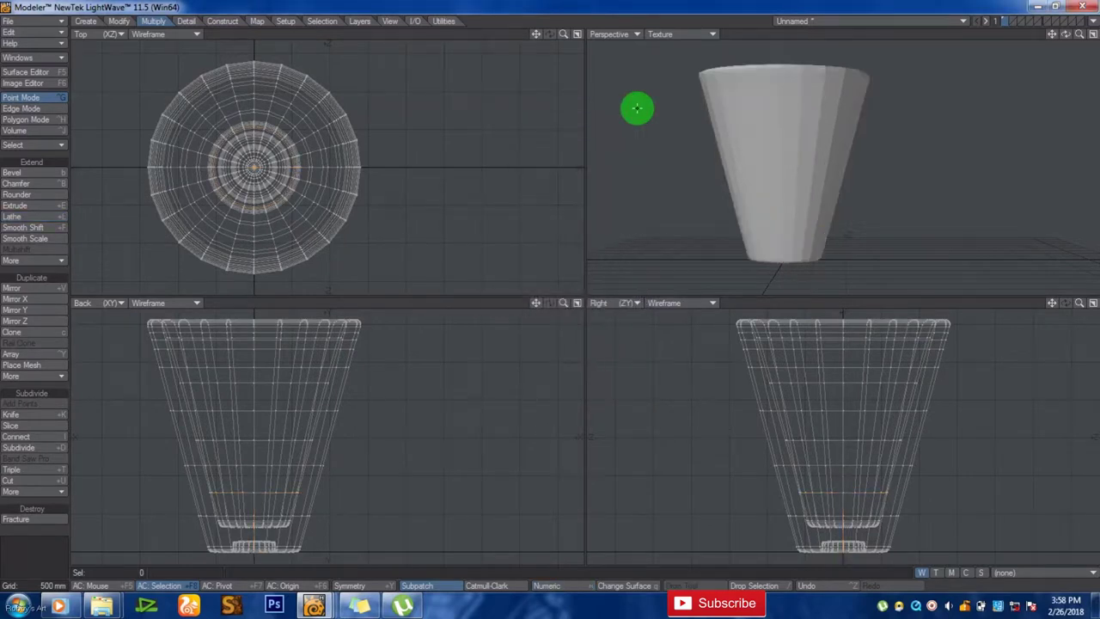
{"action": "mouse_move", "coordinate": [1063, 34]}
{"action": "left_mouse_down"}
{"action": "mouse_move", "coordinate": [550, 289]}
{"action": "mouse_move", "coordinate": [1080, 34]}
{"action": "left_mouse_up"}
{"action": "mouse_move", "coordinate": [1079, 34]}
{"action": "left_mouse_down"}
{"action": "mouse_move", "coordinate": [550, 290]}
{"action": "mouse_move", "coordinate": [1080, 33]}
{"action": "mouse_move", "coordinate": [550, 289]}
{"action": "mouse_move", "coordinate": [1065, 34]}
{"action": "left_mouse_up"}
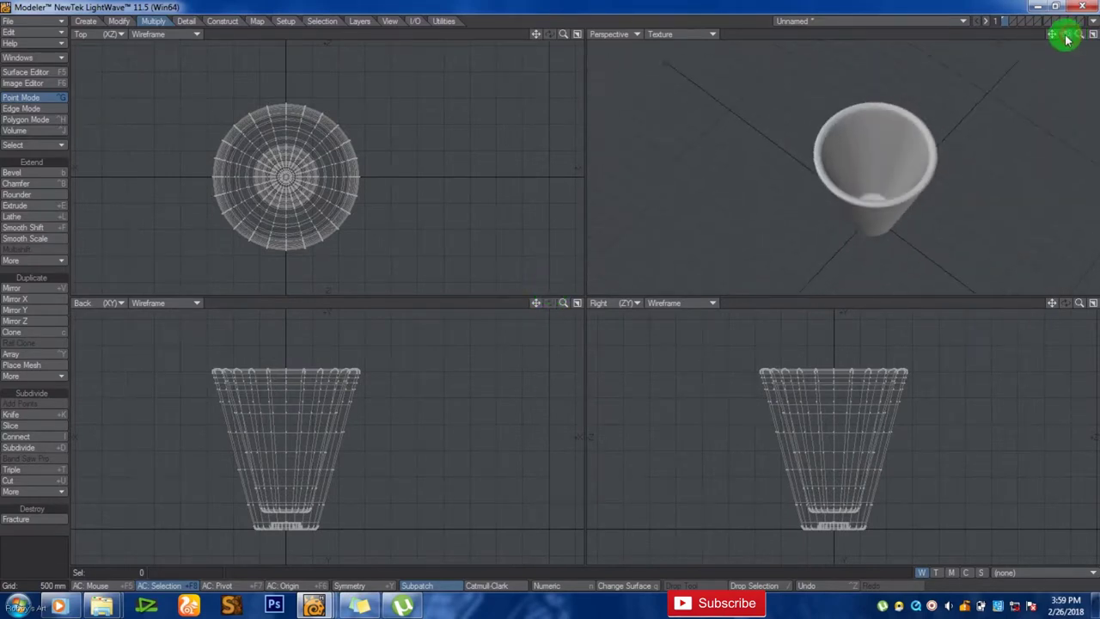
Step: With the cup as background, draw a handle spline in the second layer, looping outward from the cup's upper wall to its lower wall
{"action": "left_click", "coordinate": [1004, 21]}
{"action": "left_click", "coordinate": [1004, 22]}
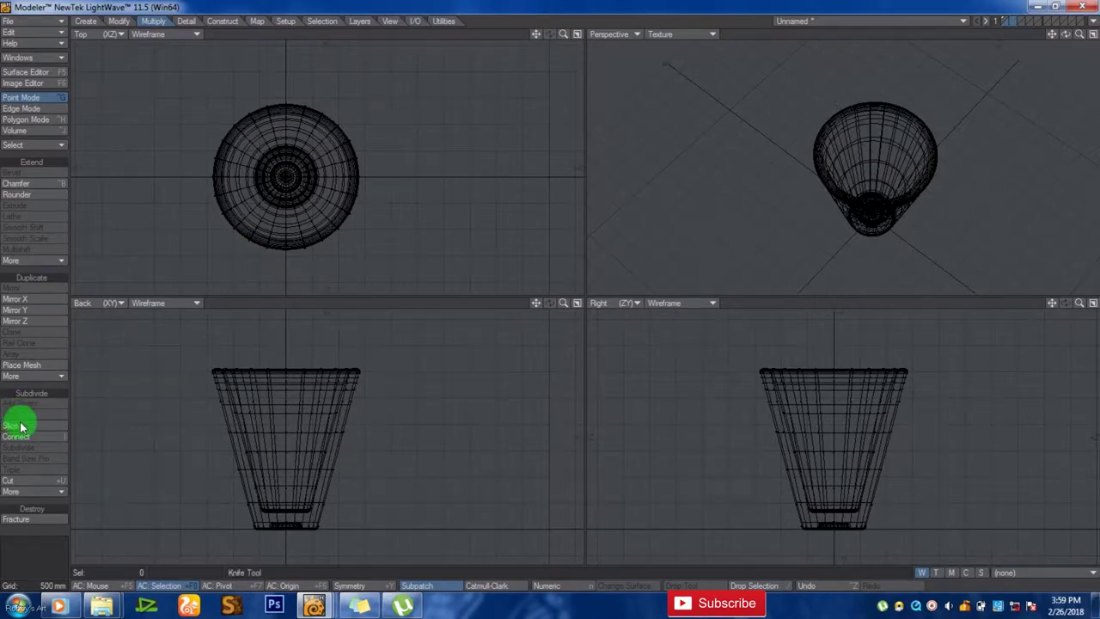
{"action": "left_click", "coordinate": [86, 20]}
{"action": "left_click", "coordinate": [26, 490]}
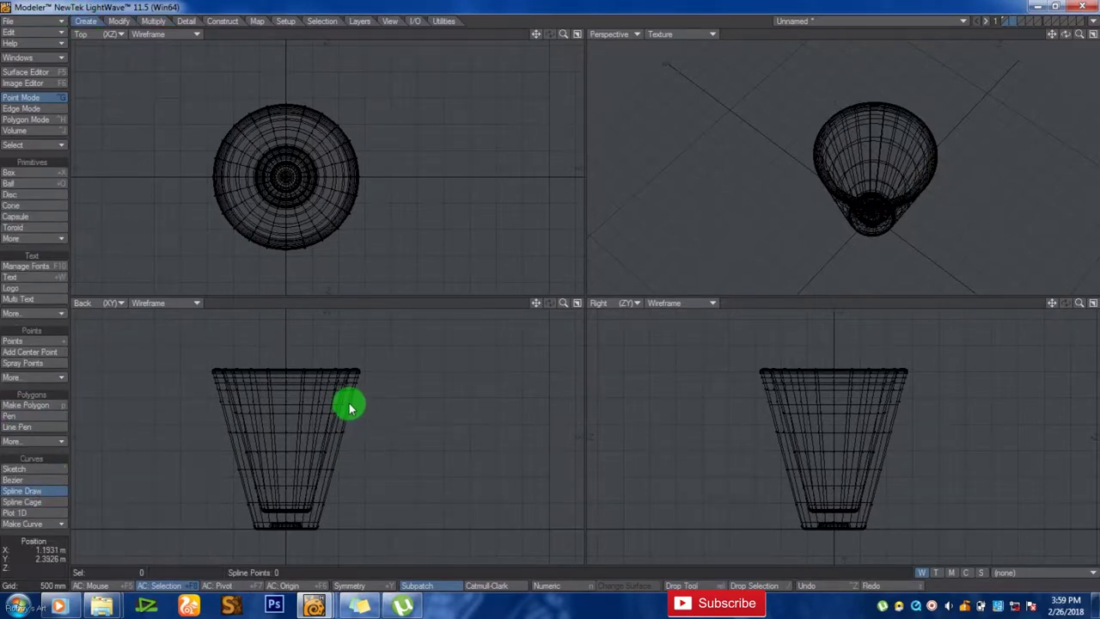
{"action": "left_click", "coordinate": [348, 402]}
{"action": "left_click", "coordinate": [371, 387]}
{"action": "left_click", "coordinate": [405, 380]}
{"action": "left_click", "coordinate": [439, 412]}
{"action": "left_click_drag", "start_coordinate": [457, 431], "coordinate": [431, 400]}
{"action": "left_click", "coordinate": [429, 429]}
{"action": "left_click_drag", "start_coordinate": [428, 428], "coordinate": [424, 433]}
{"action": "left_click", "coordinate": [362, 489]}
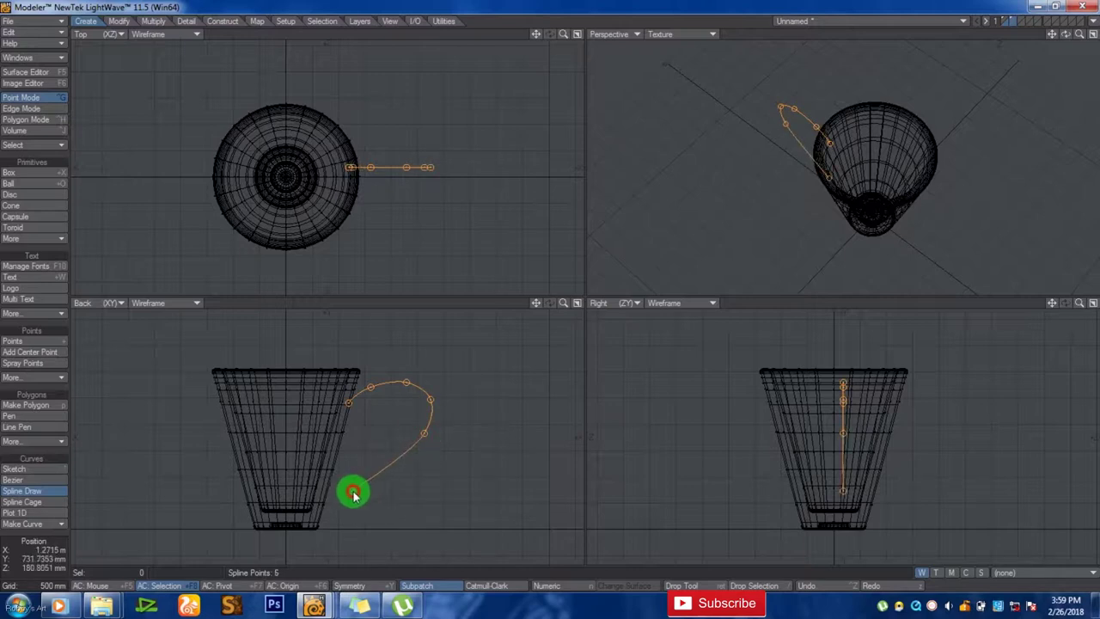
{"action": "left_click_drag", "start_coordinate": [359, 488], "coordinate": [324, 501]}
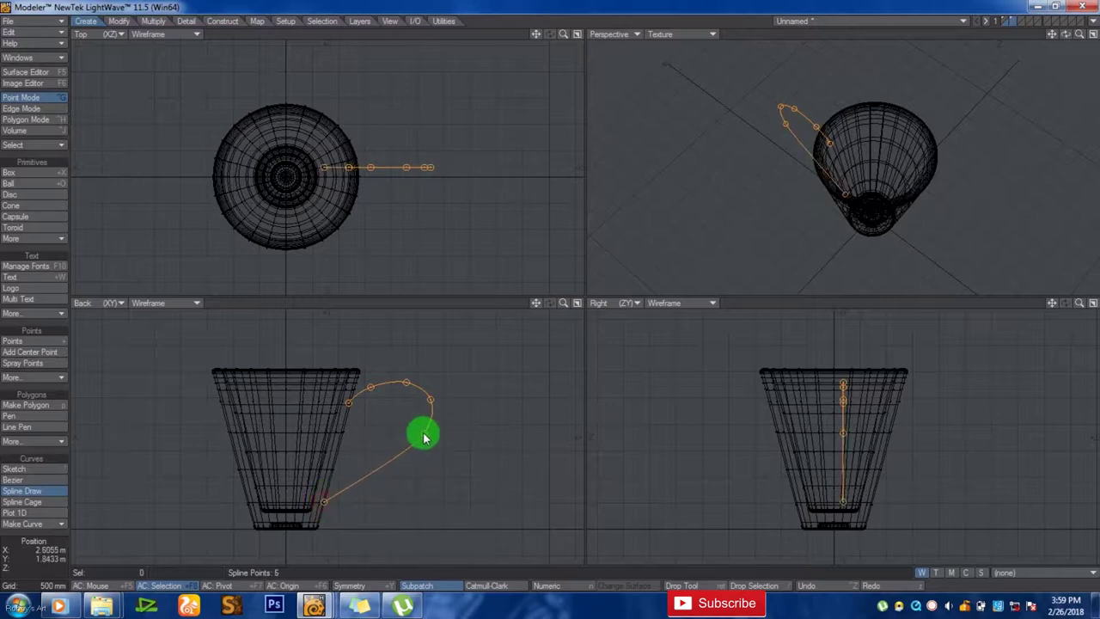
Step: Pull the spline's outer points inward to slim the handle, and centre the curve on the cup's Z axis
{"action": "left_click_drag", "start_coordinate": [425, 433], "coordinate": [397, 452]}
{"action": "left_click_drag", "start_coordinate": [425, 397], "coordinate": [395, 387]}
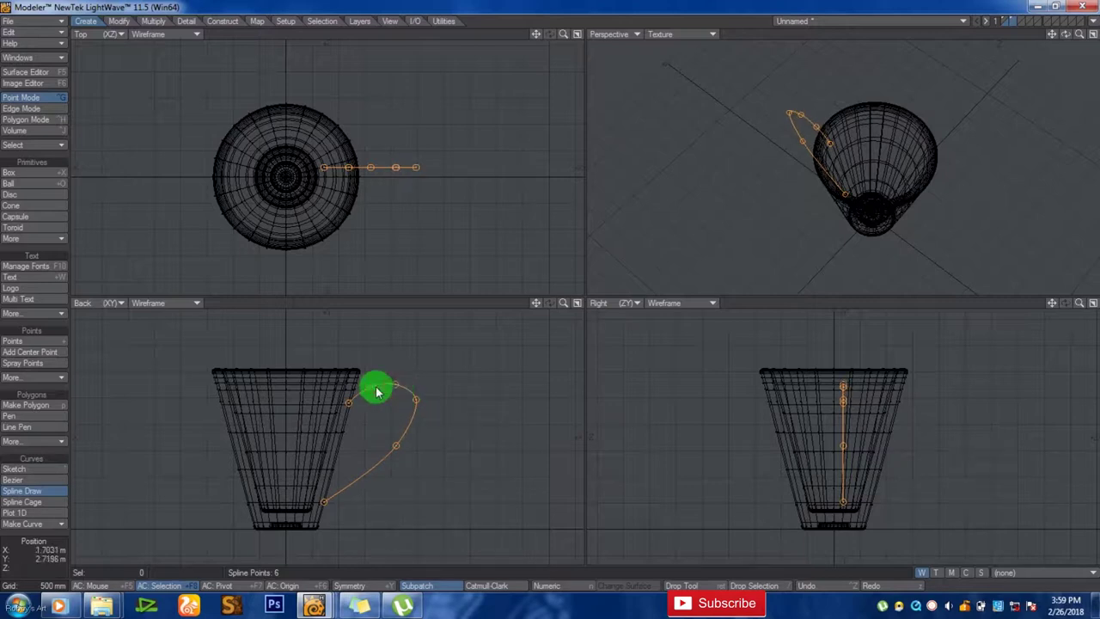
{"action": "left_click_drag", "start_coordinate": [395, 452], "coordinate": [407, 439]}
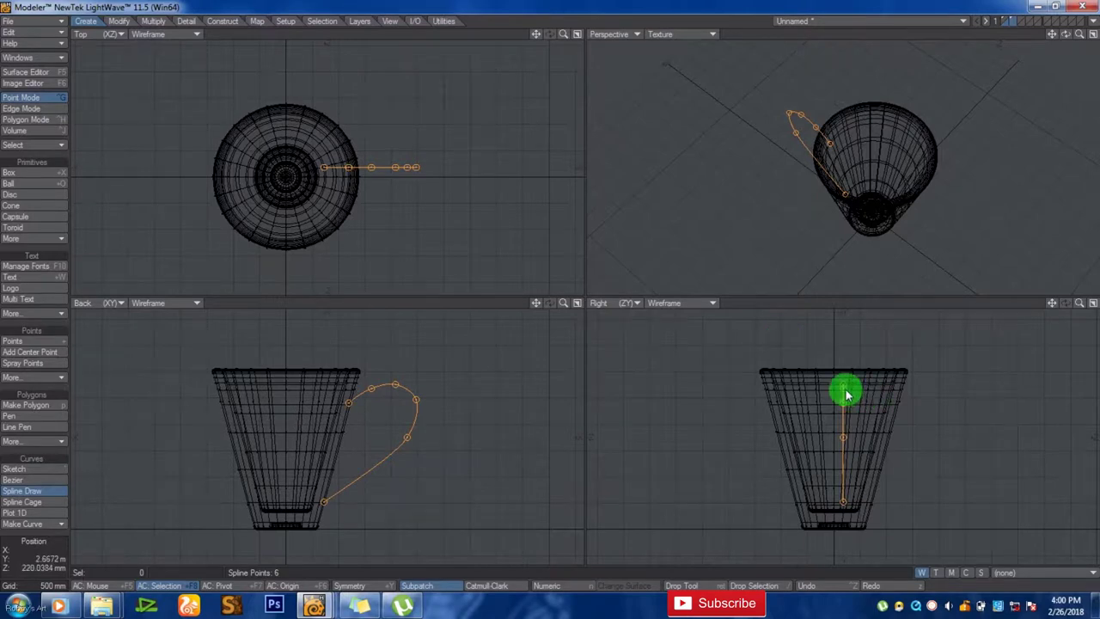
{"action": "key", "text": "space"}
{"action": "key", "text": "t"}
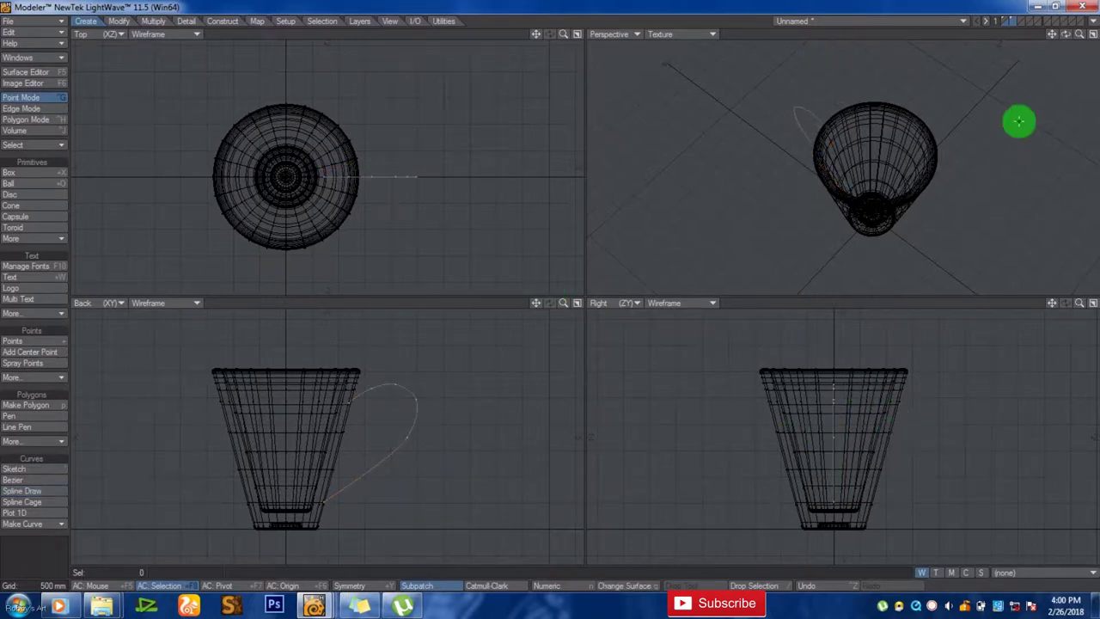
Step: With the handle curve as background, draw a small disc facing the X axis in the third layer near the curve's upper end
{"action": "left_click", "coordinate": [1014, 23]}
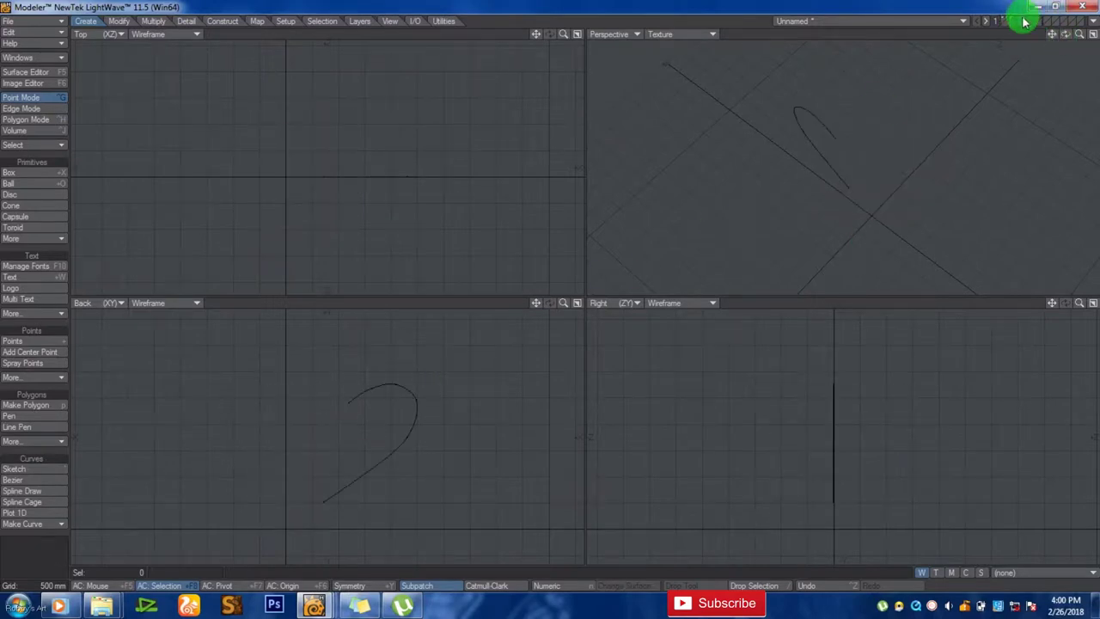
{"action": "left_click", "coordinate": [17, 183]}
{"action": "left_click", "coordinate": [18, 195]}
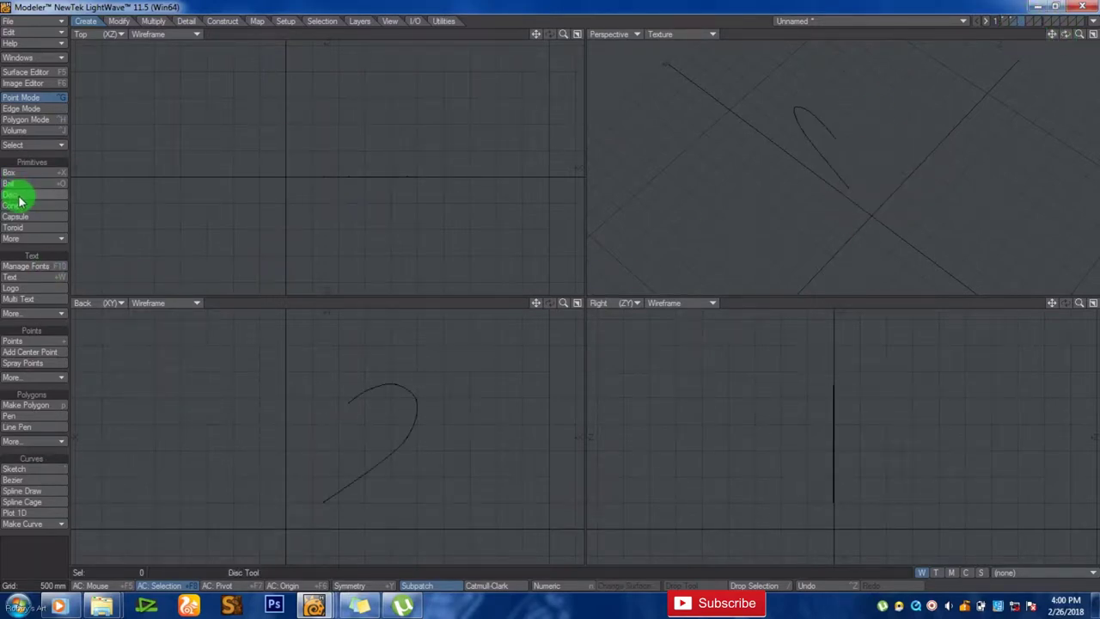
{"action": "left_click_drag", "start_coordinate": [820, 394], "coordinate": [839, 413]}
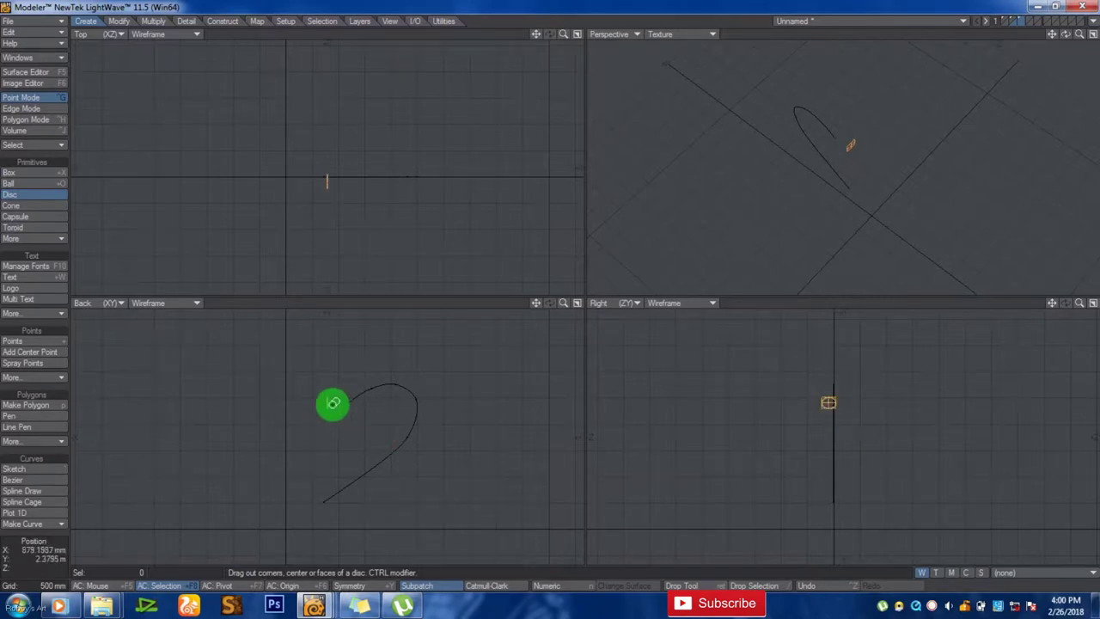
Step: Set the disc to 12 sides with Y and Z radii of 120 mm and create it
{"action": "key", "text": "n"}
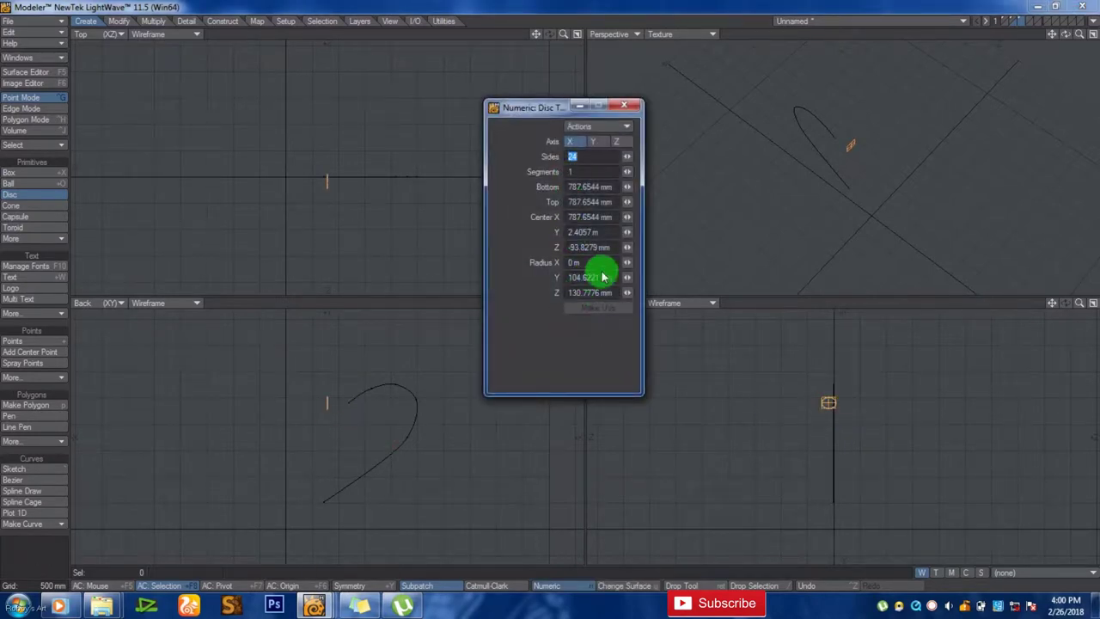
{"action": "left_click", "coordinate": [606, 277]}
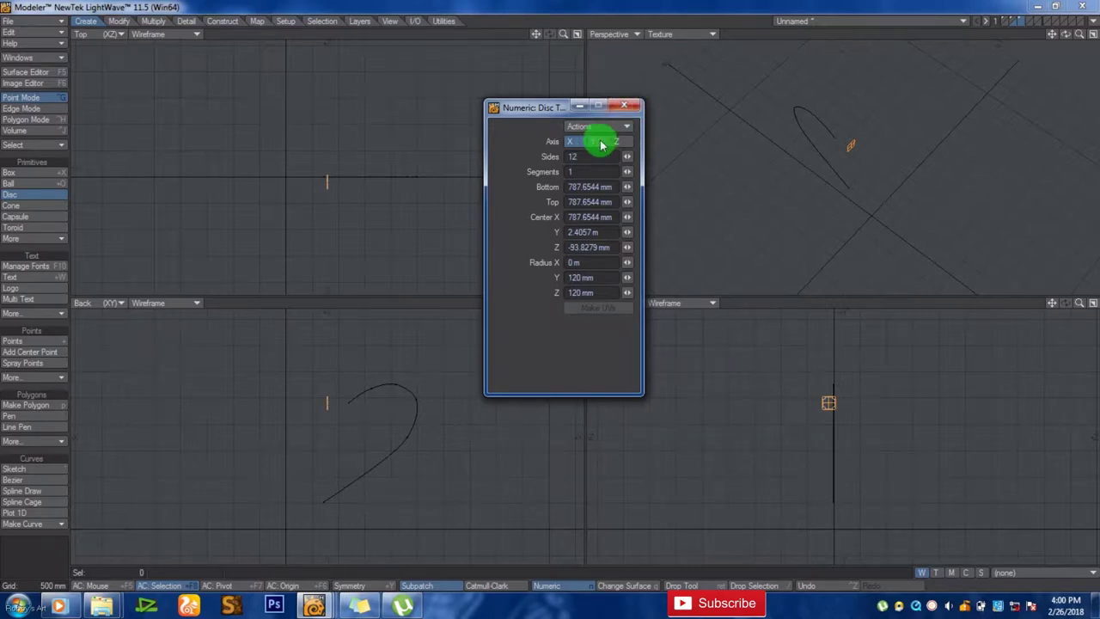
{"action": "left_click", "coordinate": [632, 104]}
{"action": "key", "text": "space"}
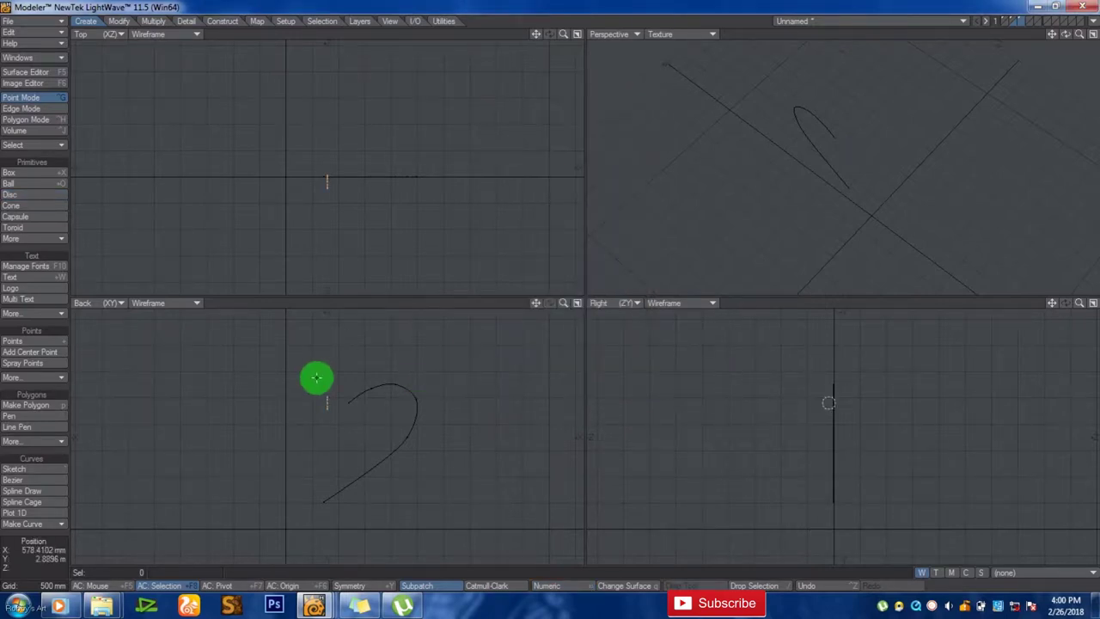
Step: Select the disc polygon and centre it on the handle curve in the Right view
{"action": "key", "text": "d"}
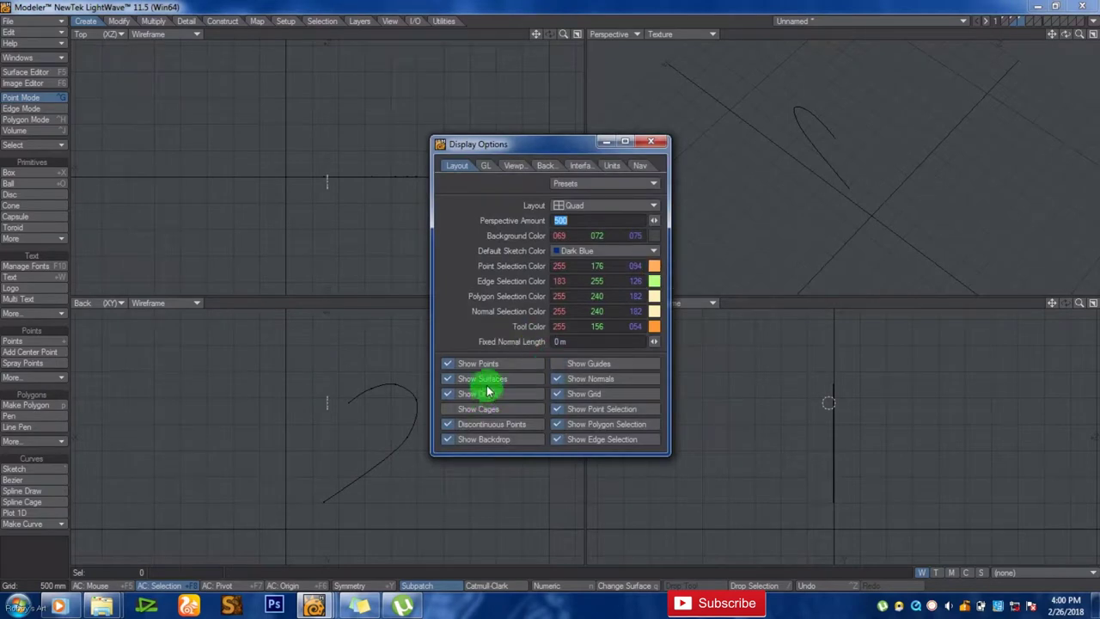
{"action": "left_click", "coordinate": [646, 142]}
{"action": "key", "text": "space"}
{"action": "right_click_drag", "start_coordinate": [740, 394], "coordinate": [713, 369]}
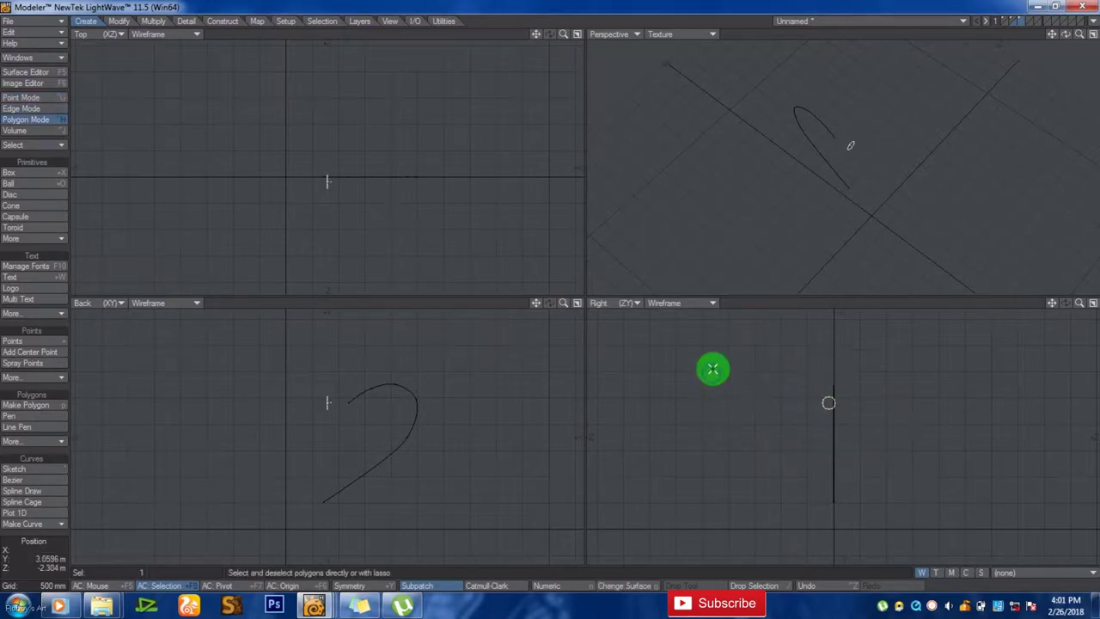
{"action": "key", "text": "t"}
{"action": "left_click_drag", "start_coordinate": [837, 401], "coordinate": [832, 405]}
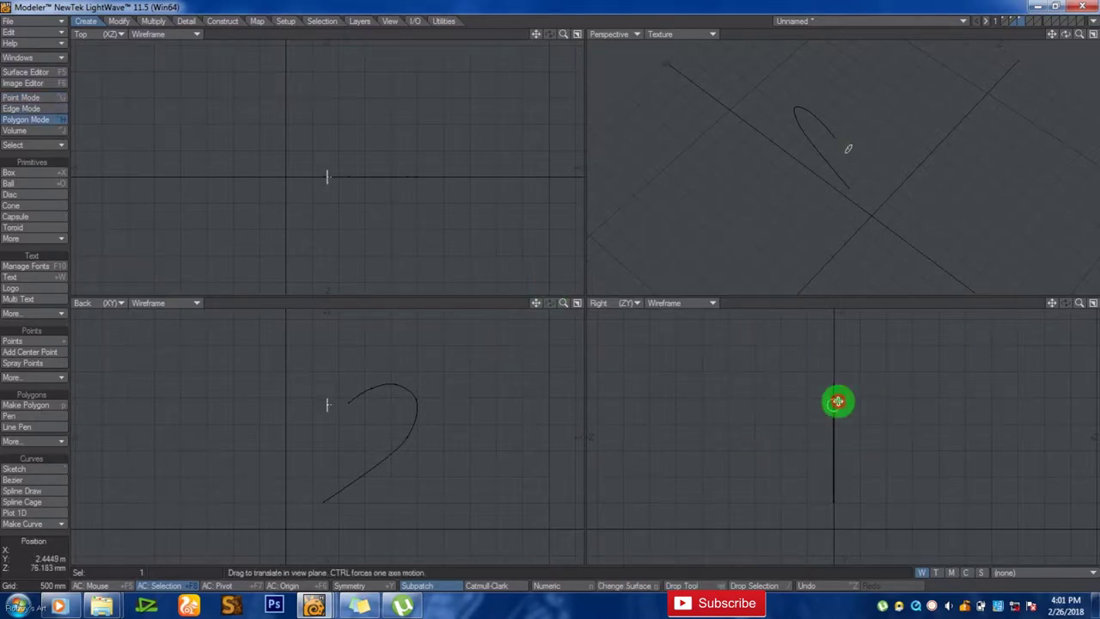
Step: Rotate the disc perpendicular to the handle curve and move it onto the curve's upper end
{"action": "key", "text": "y"}
{"action": "mouse_move", "coordinate": [330, 395]}
{"action": "left_mouse_down"}
{"action": "mouse_move", "coordinate": [309, 394]}
{"action": "mouse_move", "coordinate": [350, 396]}
{"action": "left_mouse_up"}
{"action": "key", "text": "t"}
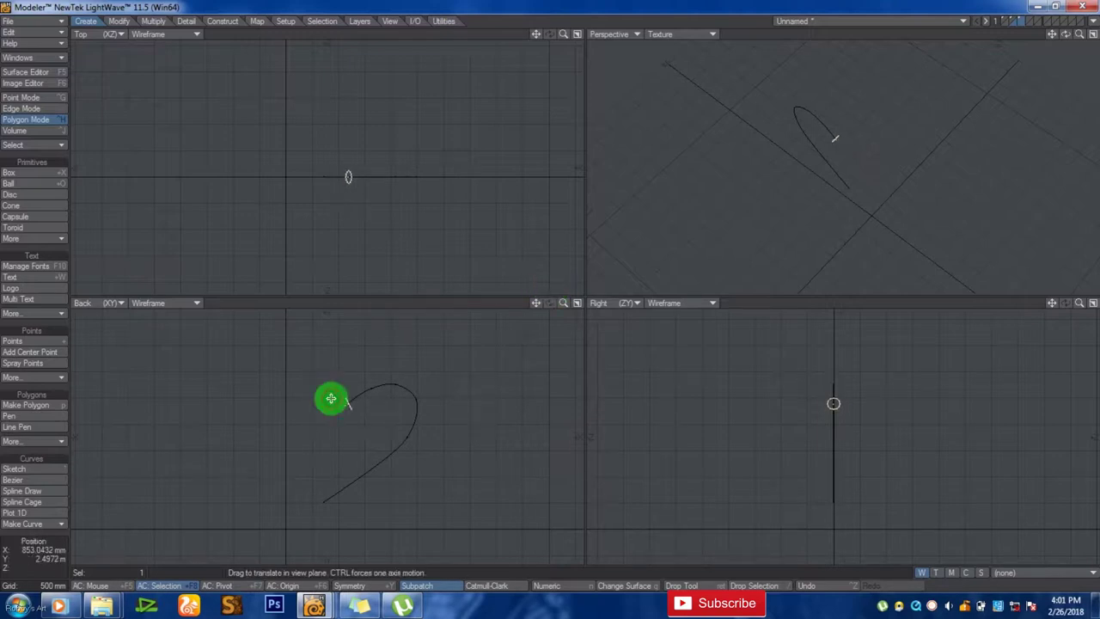
{"action": "key", "text": "space"}
Step: Fine-tune the disc's position and tilt so it sits squarely on the start of the handle curve
{"action": "left_click_drag", "start_coordinate": [1080, 34], "coordinate": [550, 289]}
{"action": "key", "text": "shift+a"}
{"action": "left_click_drag", "start_coordinate": [1063, 33], "coordinate": [550, 289]}
{"action": "key", "text": "t"}
{"action": "left_click_drag", "start_coordinate": [334, 397], "coordinate": [326, 427]}
{"action": "key", "text": "y"}
{"action": "left_click_drag", "start_coordinate": [563, 303], "coordinate": [551, 288]}
{"action": "key", "text": "Return"}
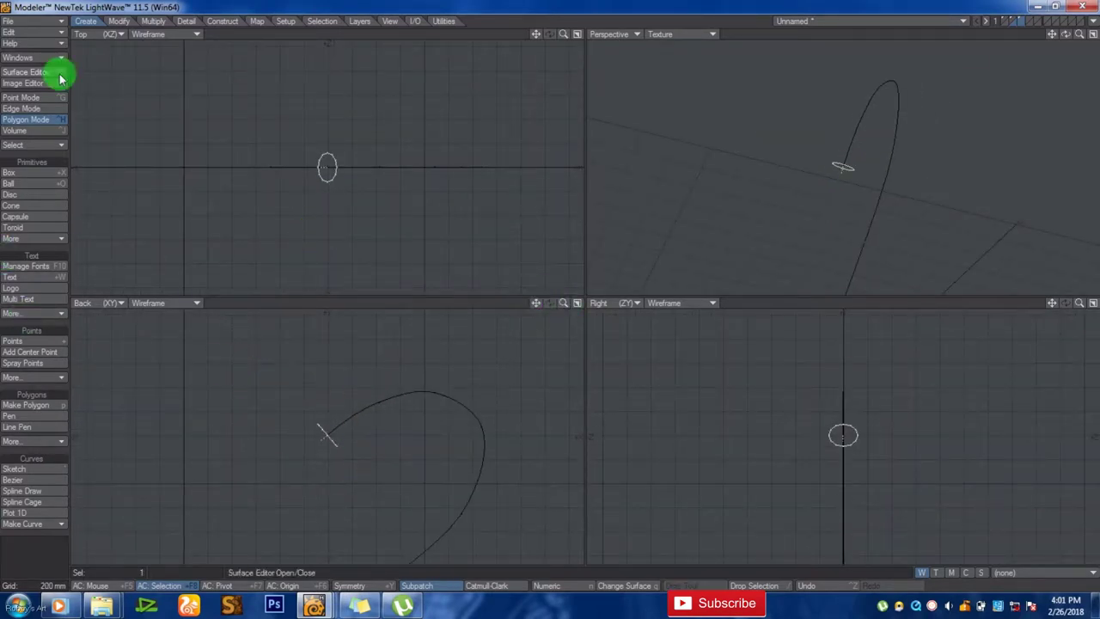
Step: Try to rail-extrude the disc along the handle curve with automatic segments, and undo the extrusion
{"action": "left_click", "coordinate": [153, 21]}
{"action": "left_click", "coordinate": [31, 249]}
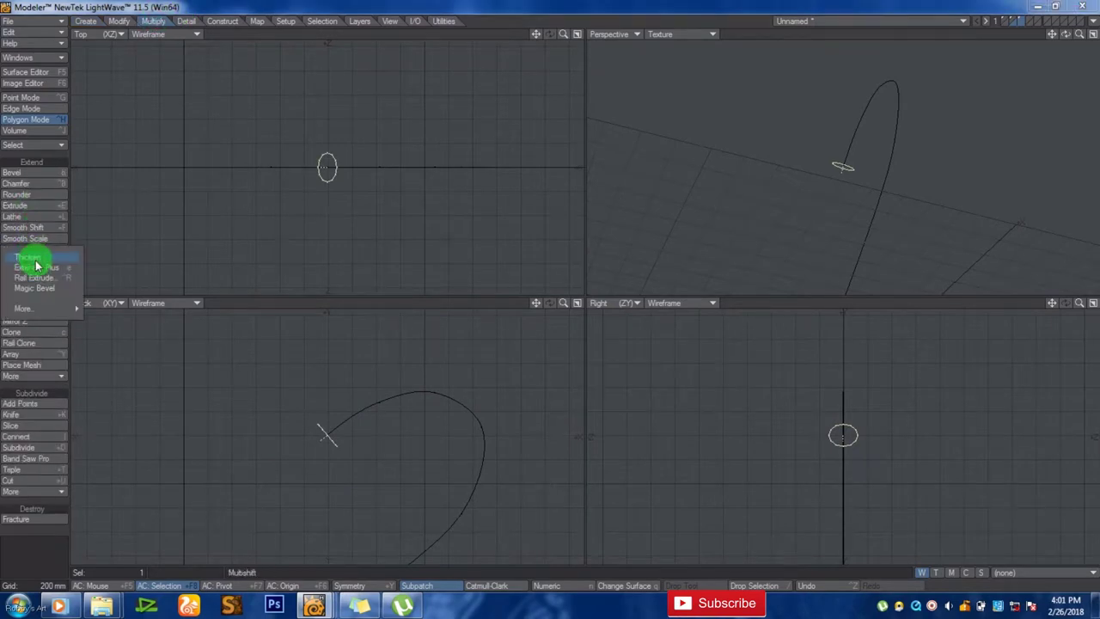
{"action": "left_click", "coordinate": [33, 276]}
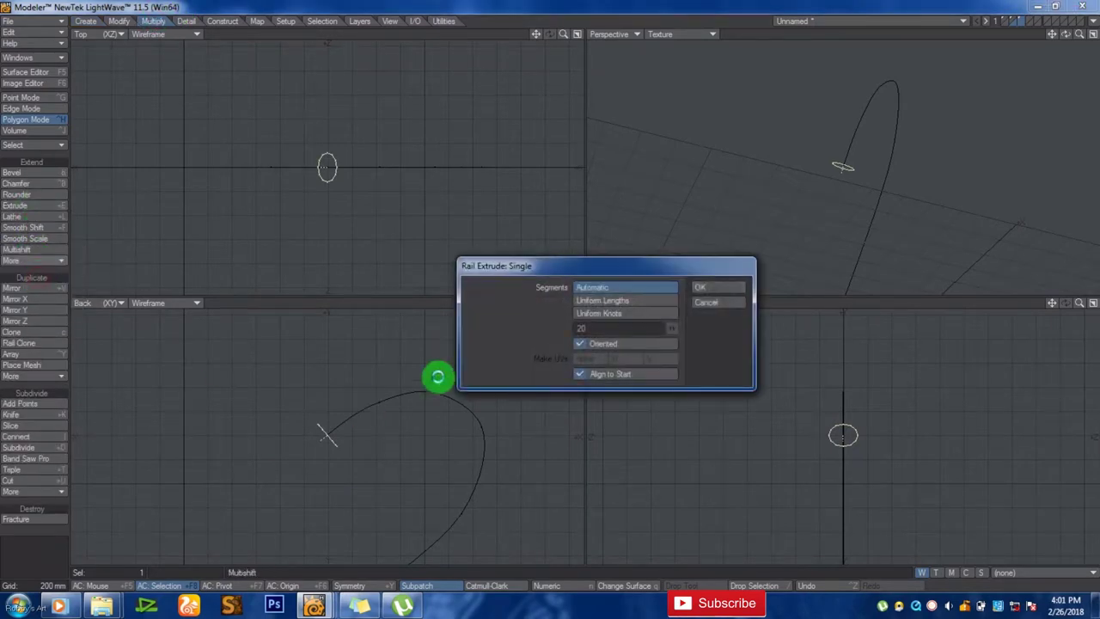
{"action": "left_click", "coordinate": [718, 288]}
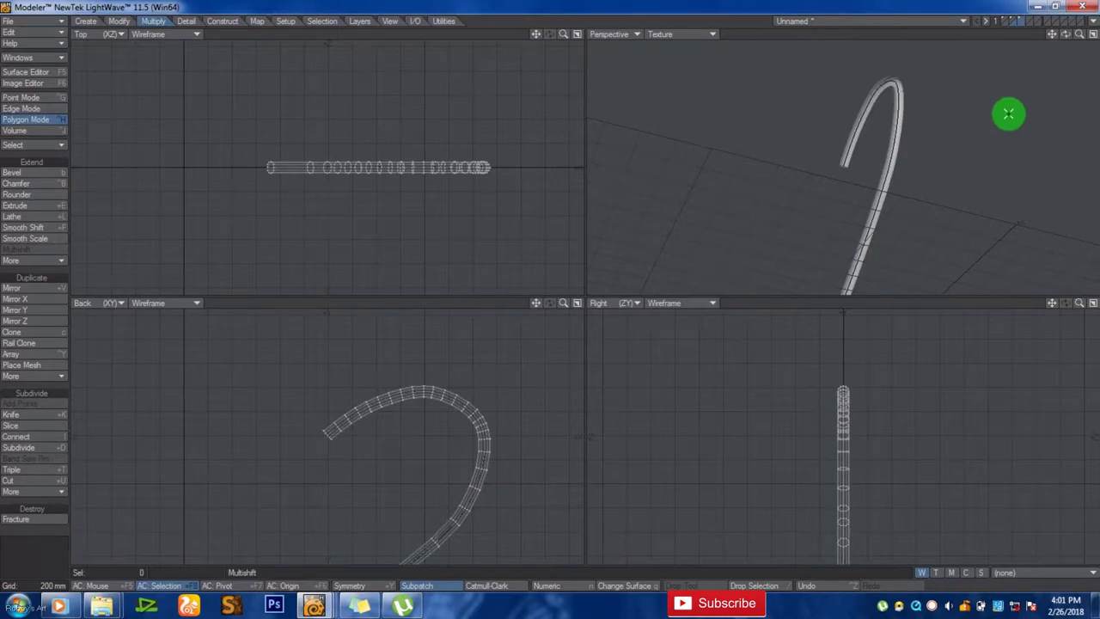
{"action": "key", "text": "ctrl+z"}
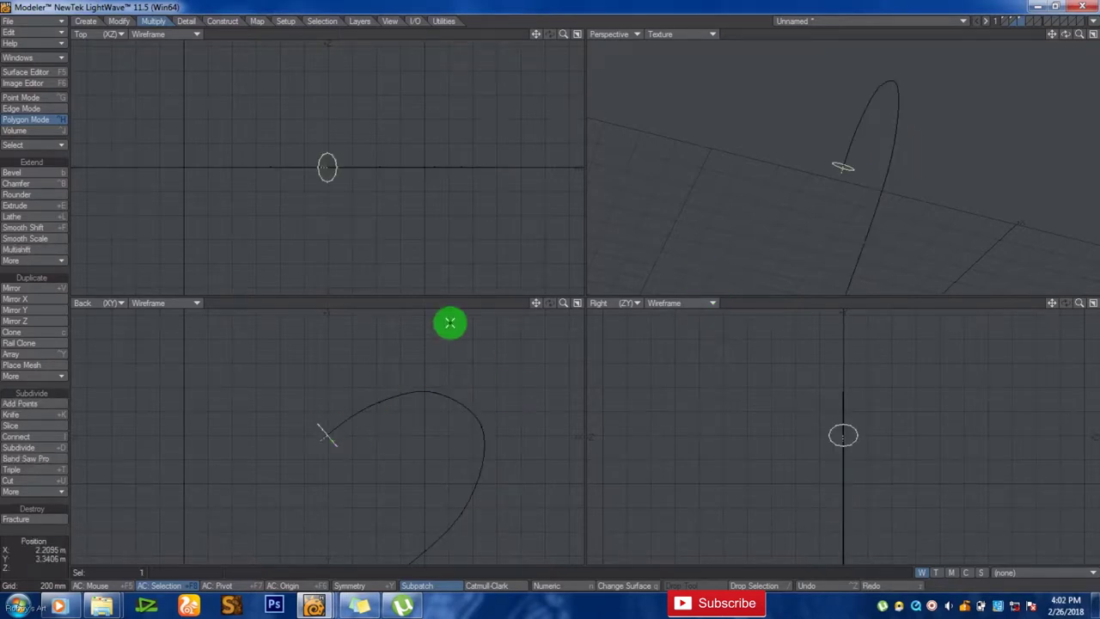
Step: Enlarge the disc at the upper end of the handle curve, using the cup body as a background size reference
{"action": "key", "text": "shift+h"}
{"action": "left_click_drag", "start_coordinate": [307, 403], "coordinate": [550, 289]}
{"action": "left_click", "coordinate": [307, 400]}
{"action": "left_click", "coordinate": [1006, 24]}
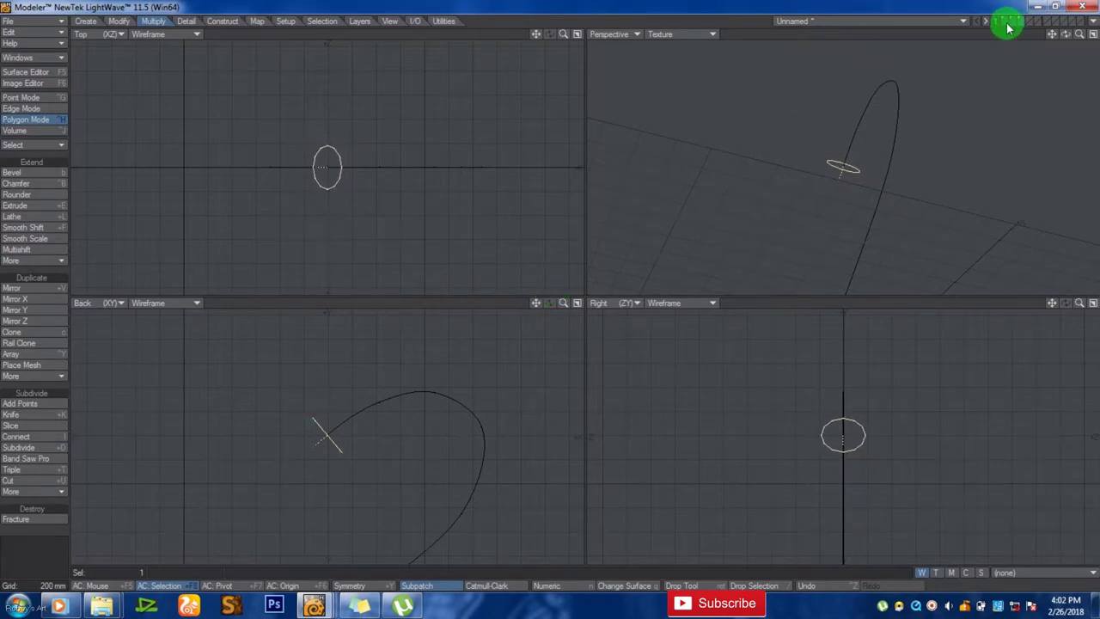
{"action": "key", "text": "shift+h"}
{"action": "left_click_drag", "start_coordinate": [270, 468], "coordinate": [550, 289]}
{"action": "left_click_drag", "start_coordinate": [384, 449], "coordinate": [550, 289]}
{"action": "key", "text": "space"}
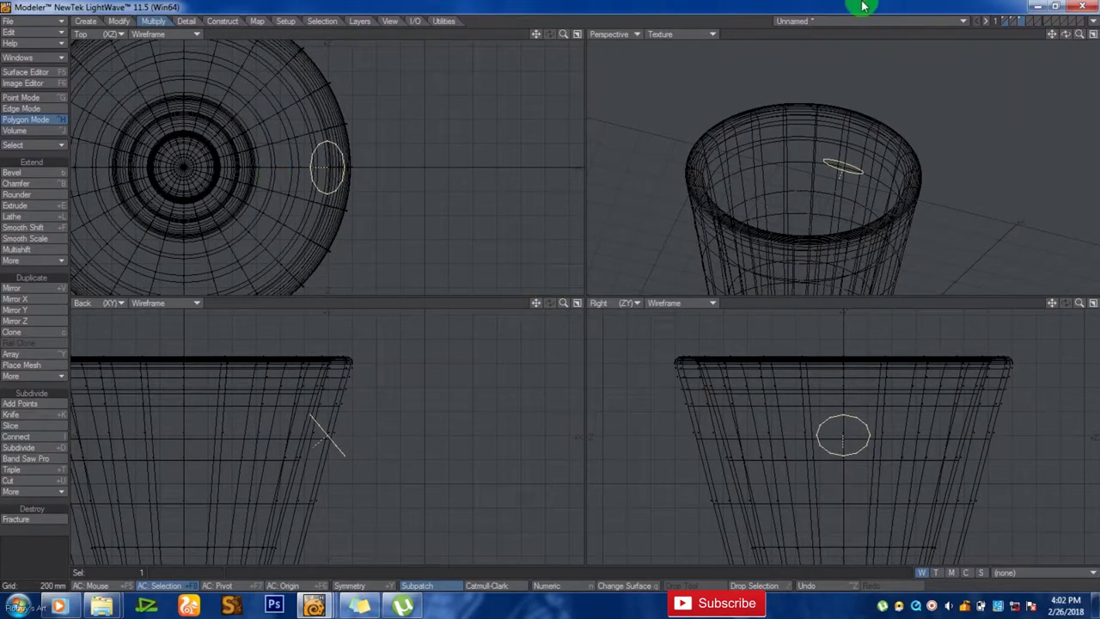
Step: Try a rail extrusion of the enlarged disc with the handle curve as the background rail
{"action": "left_click", "coordinate": [1016, 20]}
{"action": "left_click", "coordinate": [1027, 19]}
{"action": "left_click", "coordinate": [1019, 19]}
{"action": "left_click", "coordinate": [1014, 24]}
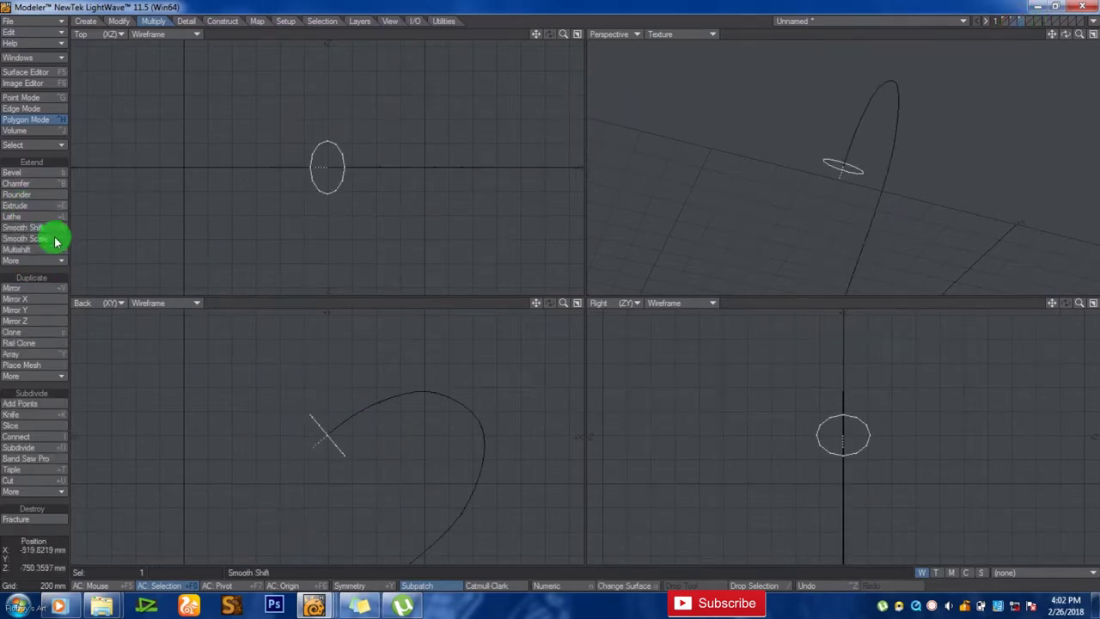
{"action": "left_click", "coordinate": [26, 260]}
{"action": "left_click", "coordinate": [34, 258]}
{"action": "left_click", "coordinate": [711, 286]}
{"action": "key", "text": "ctrl+g"}
{"action": "left_click_drag", "start_coordinate": [1064, 35], "coordinate": [551, 288]}
Step: Scale the disc up to about 172% with the cup body in the background
{"action": "left_click", "coordinate": [1006, 23]}
{"action": "key", "text": "a"}
{"action": "mouse_move", "coordinate": [1065, 35]}
{"action": "left_mouse_down"}
{"action": "mouse_move", "coordinate": [550, 289]}
{"action": "mouse_move", "coordinate": [572, 289]}
{"action": "mouse_move", "coordinate": [545, 289]}
{"action": "mouse_move", "coordinate": [1065, 39]}
{"action": "left_mouse_up"}
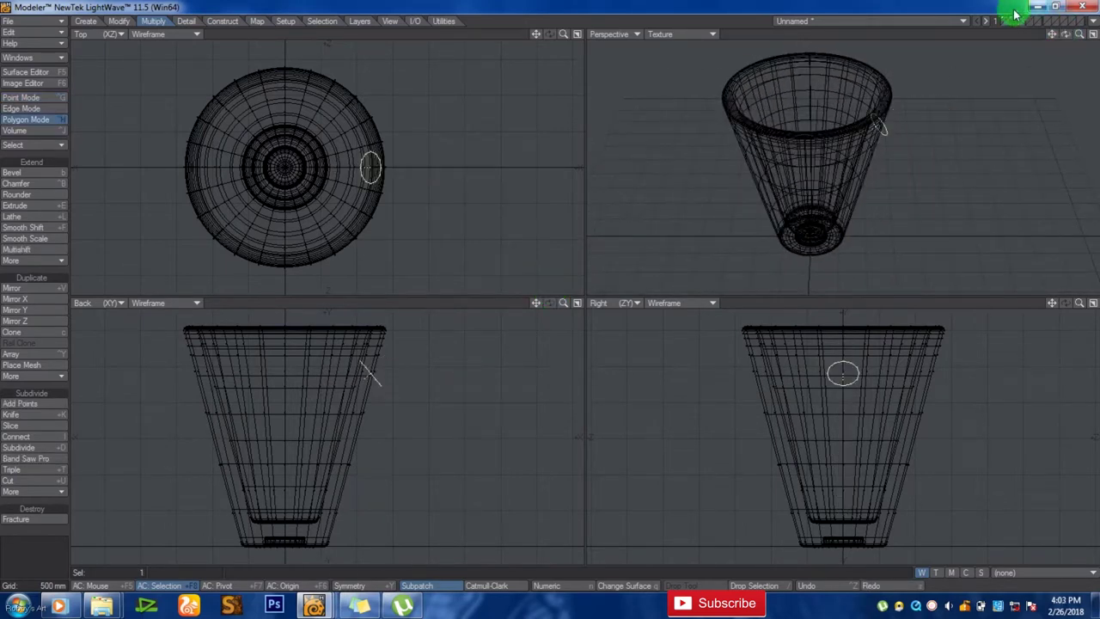
{"action": "key", "text": "shift+h"}
{"action": "left_click_drag", "start_coordinate": [375, 377], "coordinate": [550, 288]}
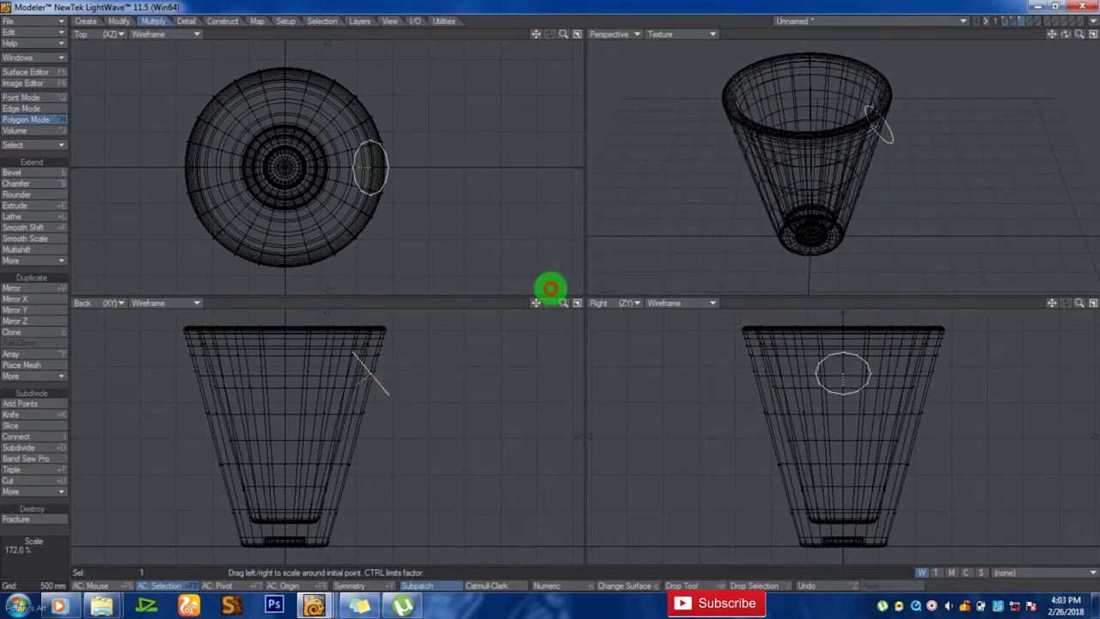
Step: Reshape the handle curve by pulling its outer points closer to the cup body in the Back view
{"action": "left_click", "coordinate": [1017, 22]}
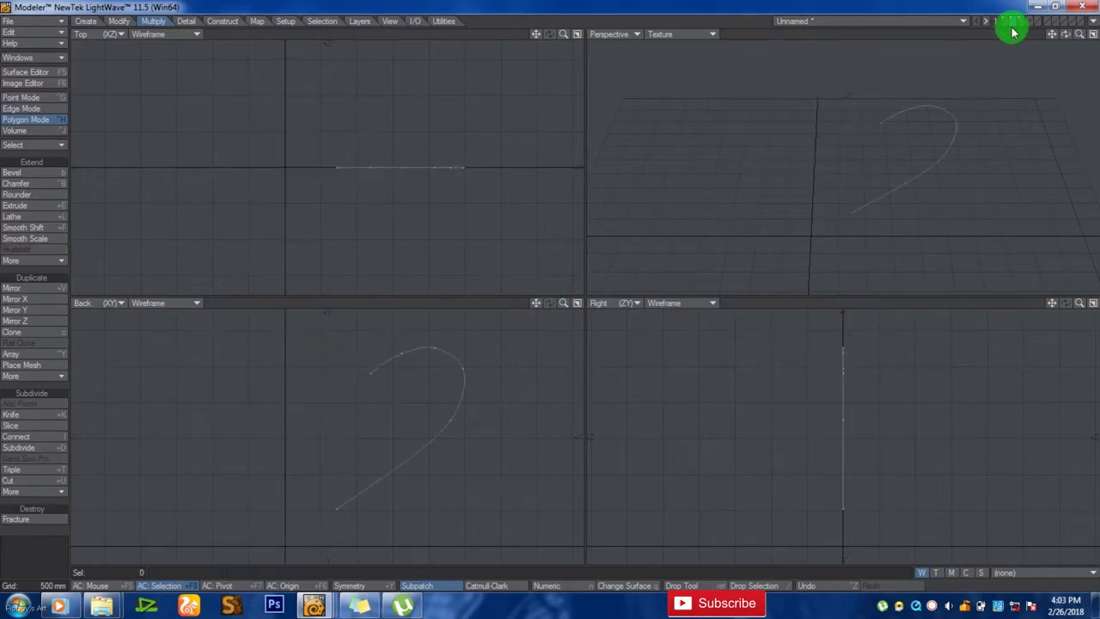
{"action": "left_click", "coordinate": [1010, 24]}
{"action": "key", "text": "t"}
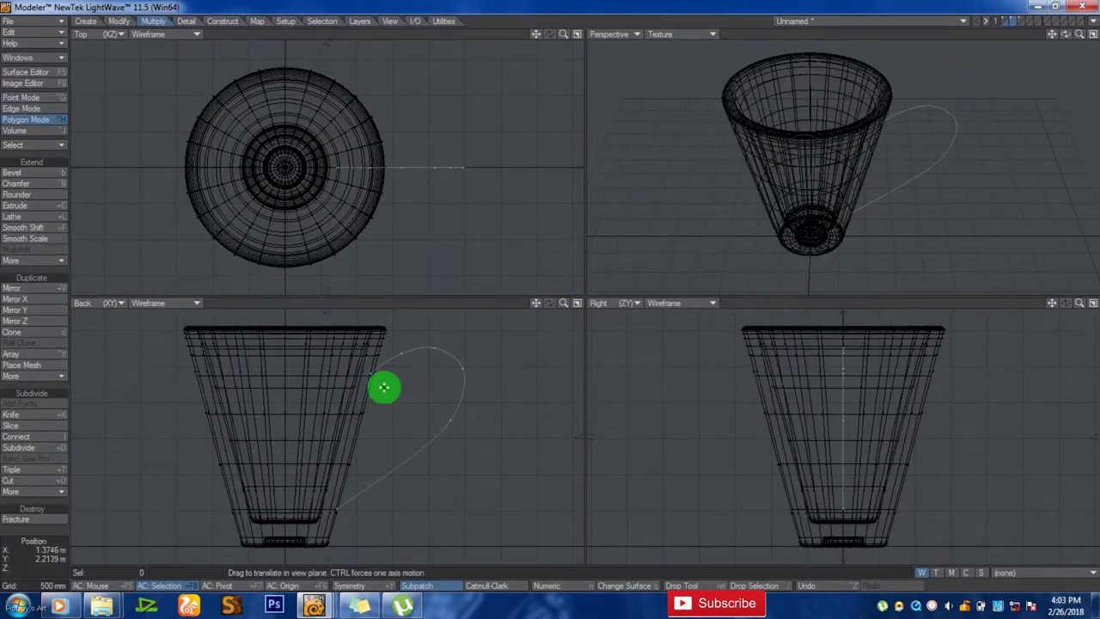
{"action": "left_click_drag", "start_coordinate": [433, 347], "coordinate": [550, 287]}
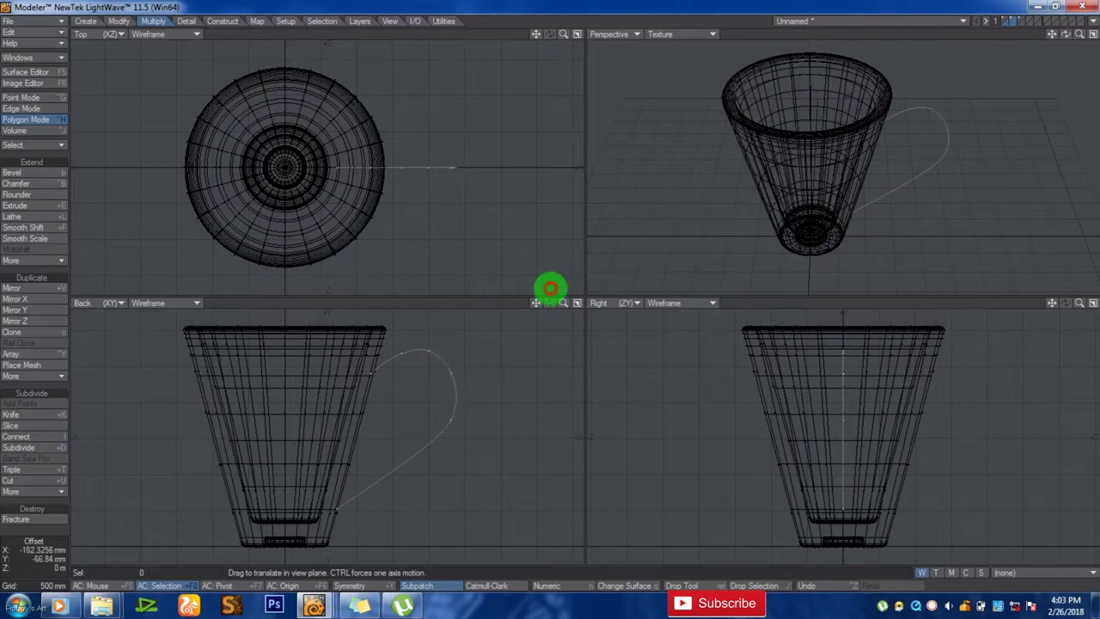
{"action": "left_click_drag", "start_coordinate": [451, 421], "coordinate": [436, 423]}
{"action": "mouse_move", "coordinate": [451, 372]}
{"action": "left_mouse_down"}
{"action": "mouse_move", "coordinate": [427, 353]}
{"action": "mouse_move", "coordinate": [435, 425]}
{"action": "mouse_move", "coordinate": [550, 289]}
{"action": "mouse_move", "coordinate": [429, 430]}
{"action": "mouse_move", "coordinate": [544, 294]}
{"action": "mouse_move", "coordinate": [430, 430]}
{"action": "mouse_move", "coordinate": [435, 368]}
{"action": "left_mouse_up"}
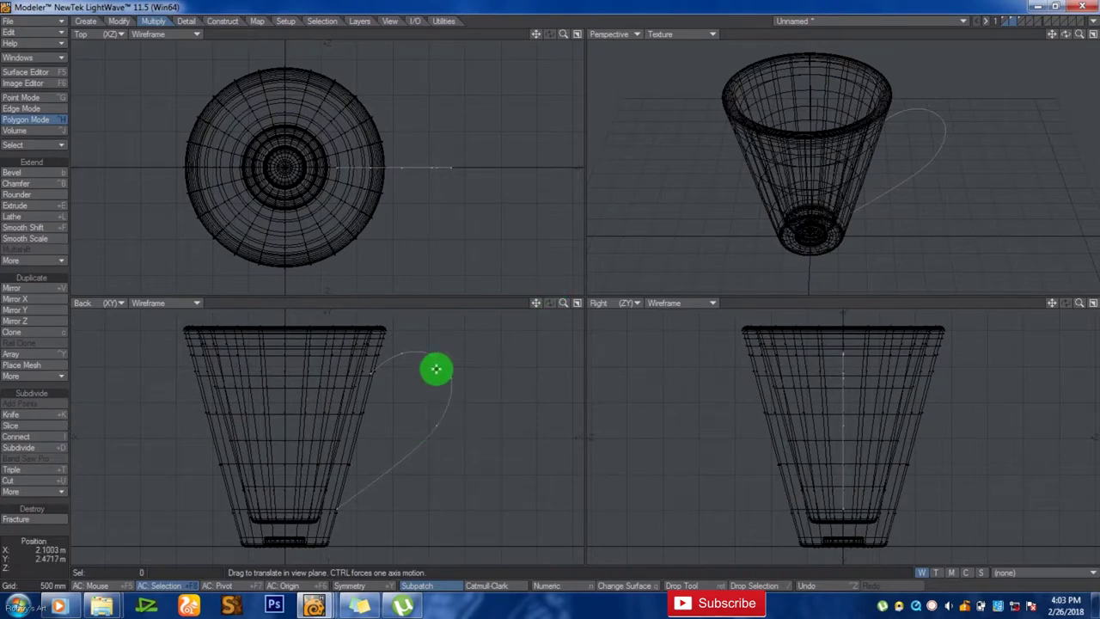
Step: Rail-extrude the disc along the reshaped curve with the default settings and nudge the handle slightly upward against the cup
{"action": "left_click", "coordinate": [1020, 20]}
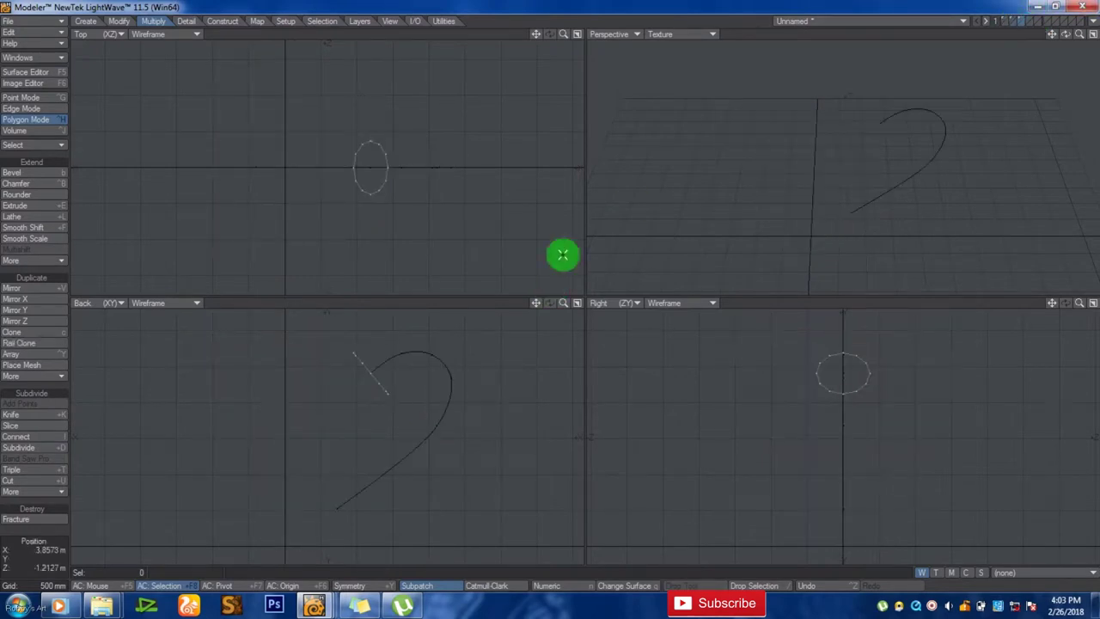
{"action": "left_click", "coordinate": [30, 261]}
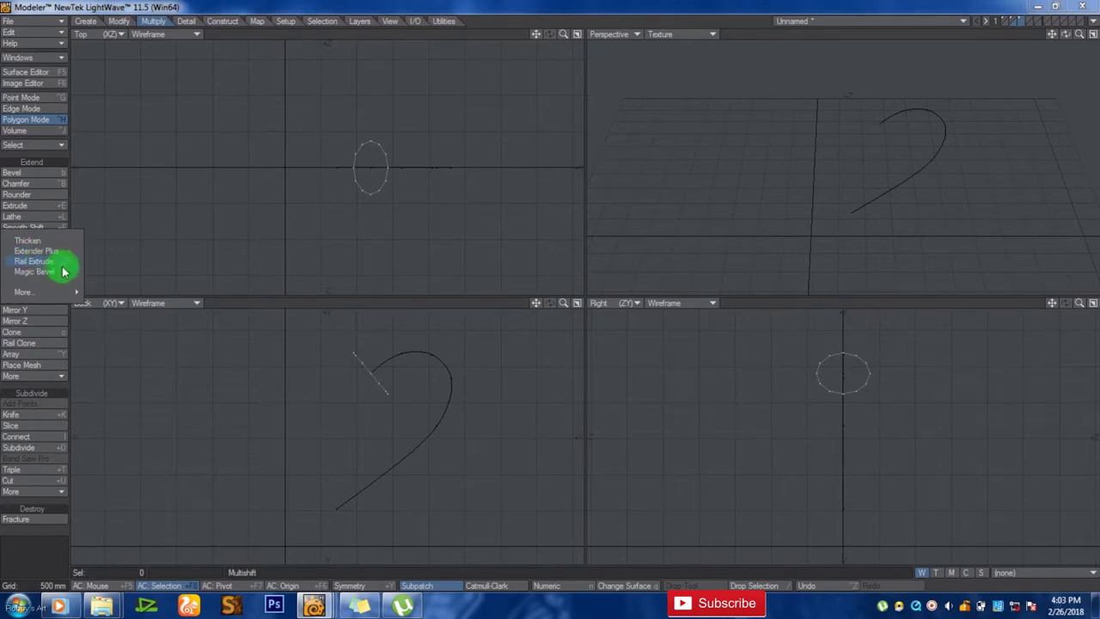
{"action": "left_click", "coordinate": [63, 262]}
{"action": "left_click", "coordinate": [729, 289]}
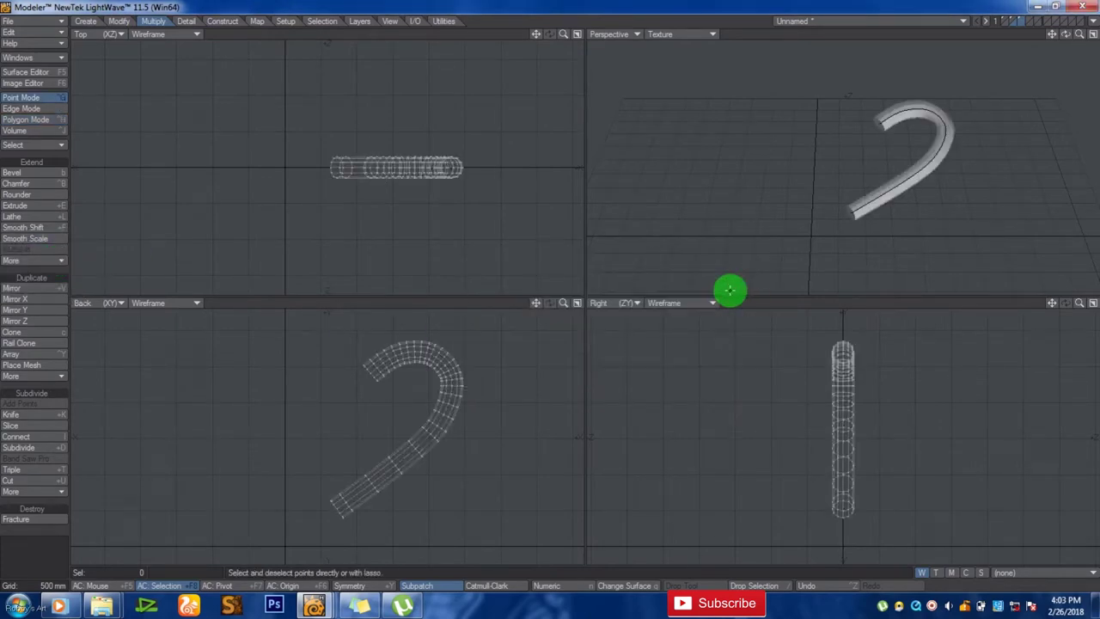
{"action": "left_click", "coordinate": [1001, 24]}
{"action": "left_click_drag", "start_coordinate": [535, 288], "coordinate": [550, 289]}
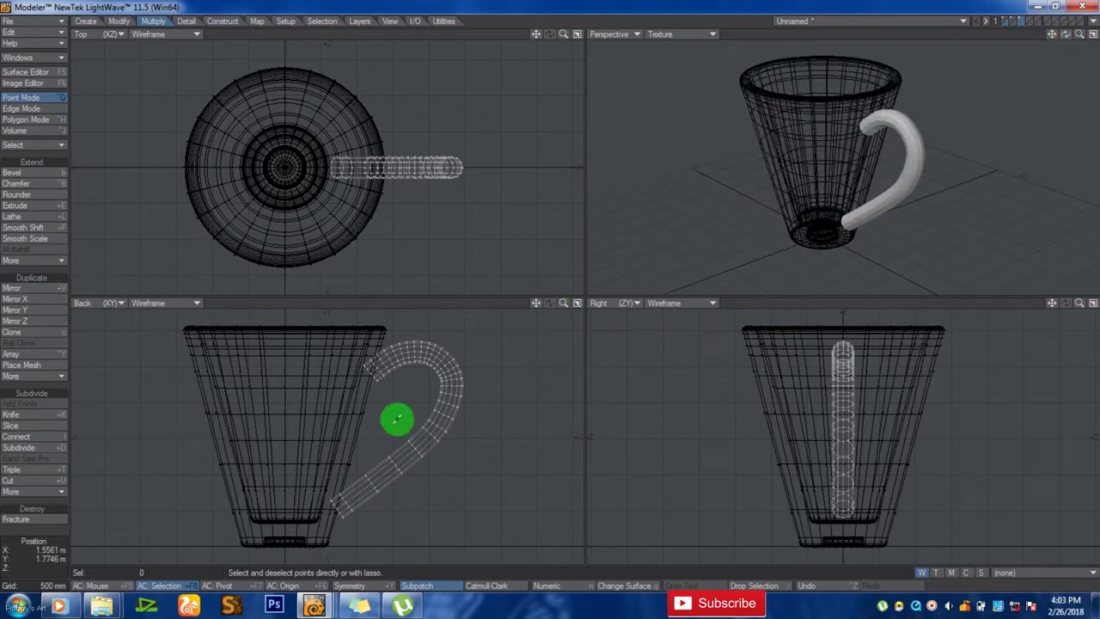
{"action": "left_click_drag", "start_coordinate": [397, 419], "coordinate": [396, 414]}
{"action": "key", "text": "space"}
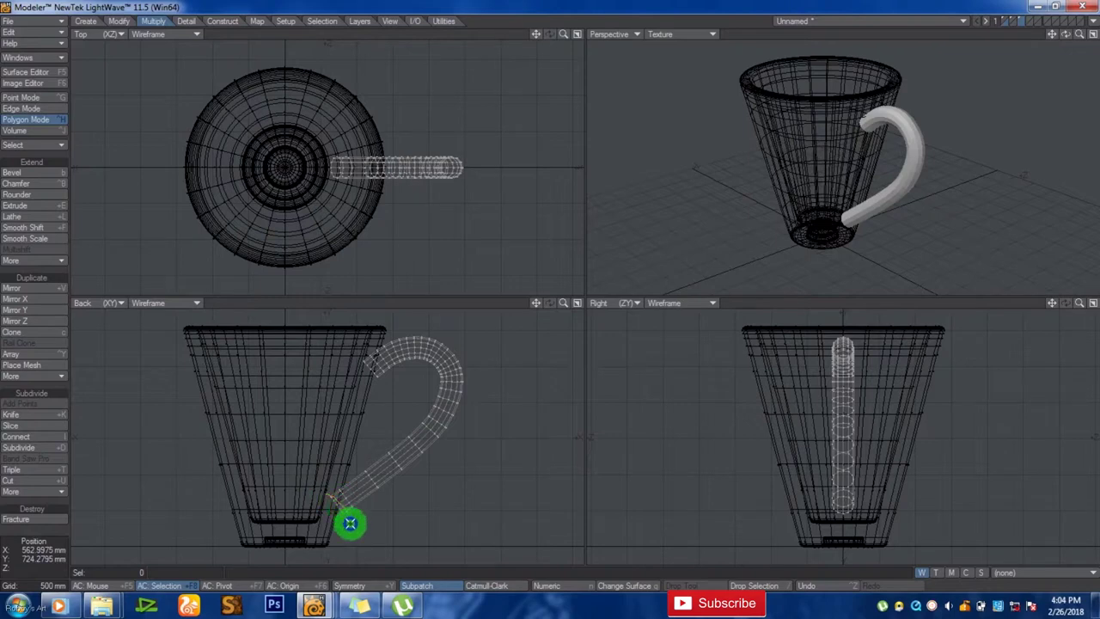
Step: Select the handle's lower end polygon, rotate it to follow the cup wall and move it into the cup body
{"action": "right_click_drag", "start_coordinate": [349, 513], "coordinate": [296, 494]}
{"action": "key", "text": "y"}
{"action": "left_click_drag", "start_coordinate": [297, 494], "coordinate": [551, 288]}
{"action": "key", "text": "t"}
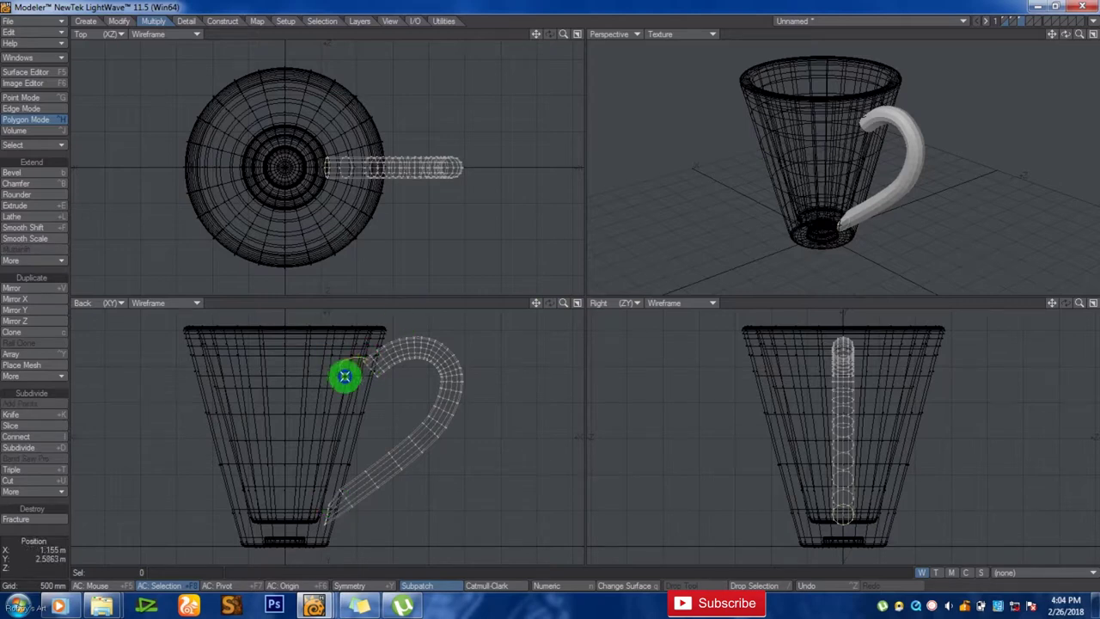
Step: Rotate the handle's upper end polygon upright, move it into the cup wall and clear the selection
{"action": "left_click", "coordinate": [378, 371]}
{"action": "key", "text": "y"}
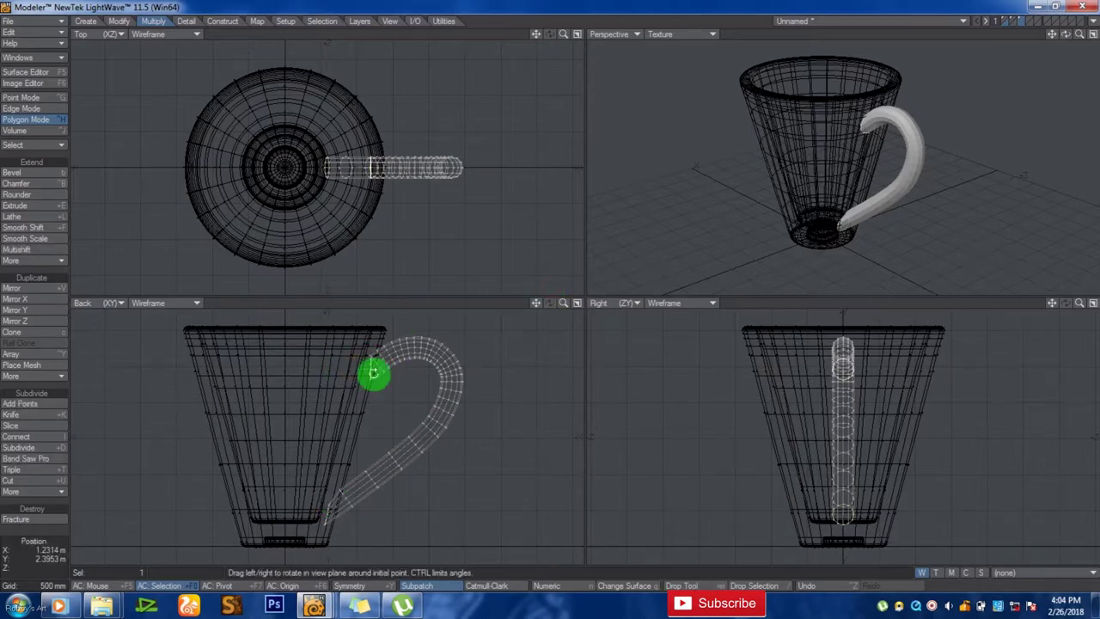
{"action": "key", "text": "t"}
{"action": "left_click_drag", "start_coordinate": [373, 373], "coordinate": [361, 382]}
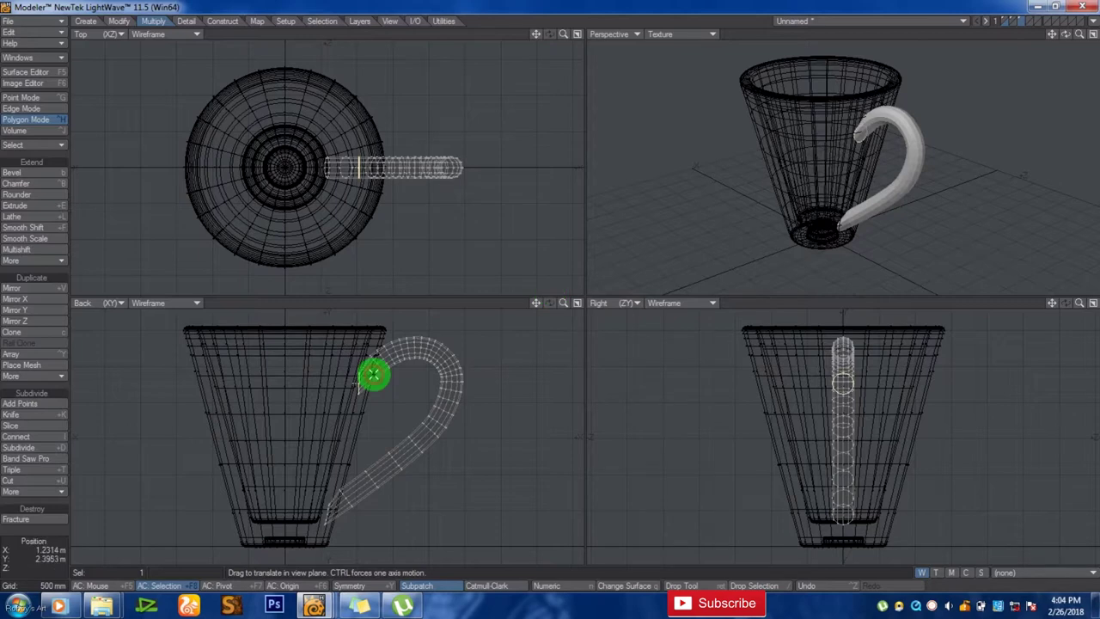
{"action": "key", "text": "slash"}
Step: Turn on subpatch smoothing for the handle and display the cup and handle layers together
{"action": "left_click", "coordinate": [1006, 22]}
{"action": "left_click", "coordinate": [1021, 21]}
{"action": "key", "text": "Tab"}
{"action": "key", "text": "Return"}
{"action": "key", "text": "Tab"}
{"action": "key", "text": "Return"}
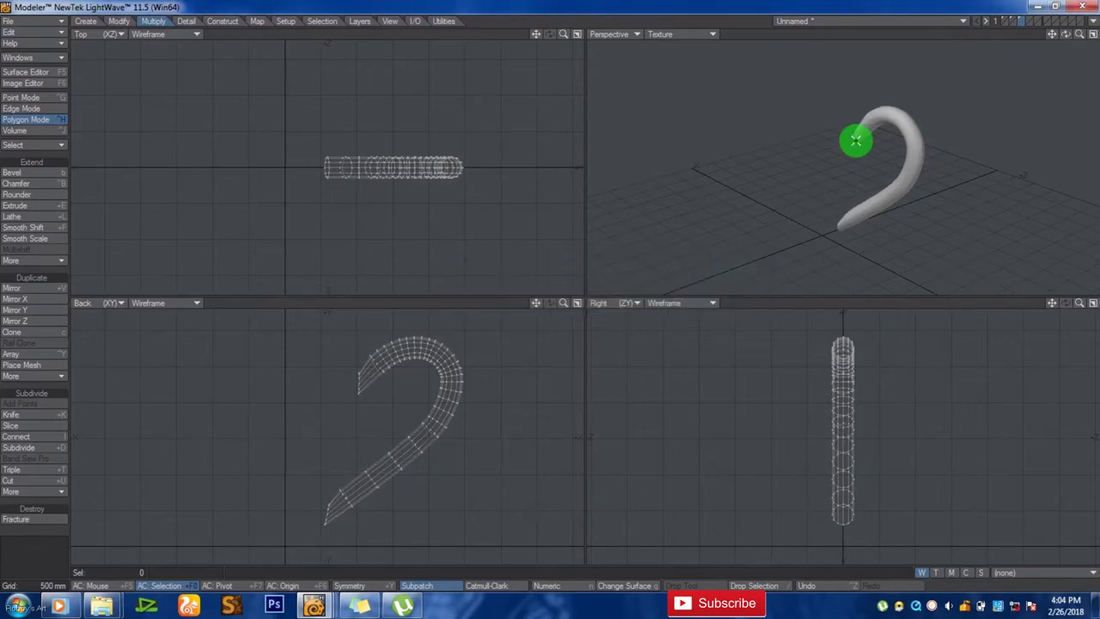
{"action": "left_click", "coordinate": [1004, 21]}
{"action": "left_click", "coordinate": [1021, 21], "text": "shift"}
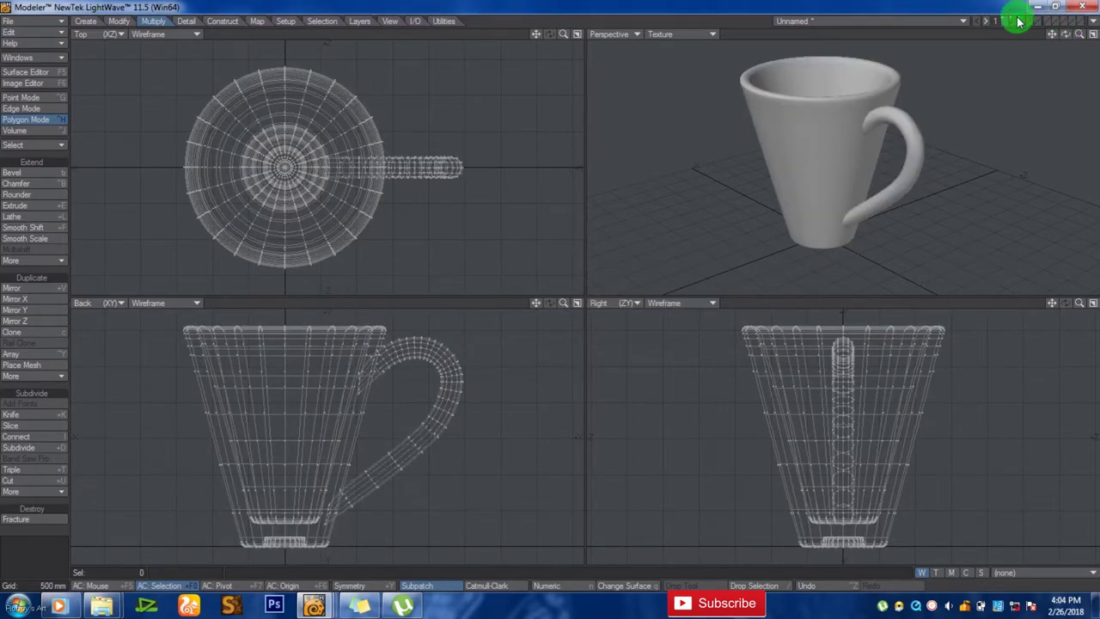
Step: Combine the cup body and handle on the first layer by cutting both and pasting them there
{"action": "left_click_drag", "start_coordinate": [1065, 38], "coordinate": [636, 243]}
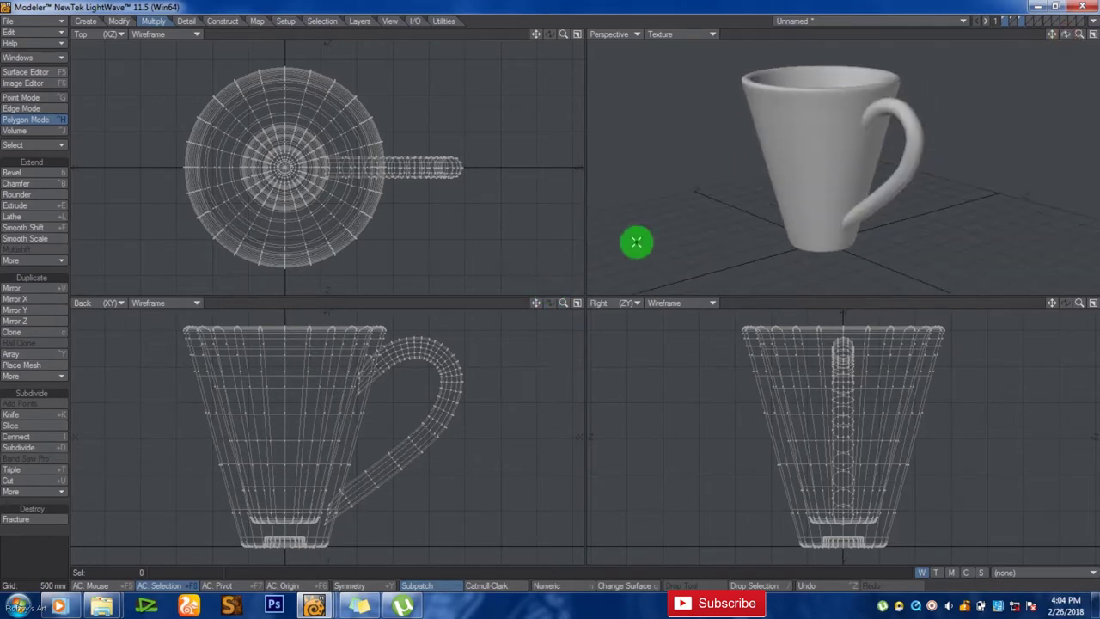
{"action": "mouse_move", "coordinate": [1066, 34]}
{"action": "left_mouse_down"}
{"action": "mouse_move", "coordinate": [543, 289]}
{"action": "mouse_move", "coordinate": [1080, 34]}
{"action": "left_mouse_up"}
{"action": "key", "text": "a"}
{"action": "mouse_move", "coordinate": [1066, 35]}
{"action": "left_mouse_down"}
{"action": "mouse_move", "coordinate": [551, 289]}
{"action": "mouse_move", "coordinate": [1069, 40]}
{"action": "left_mouse_up"}
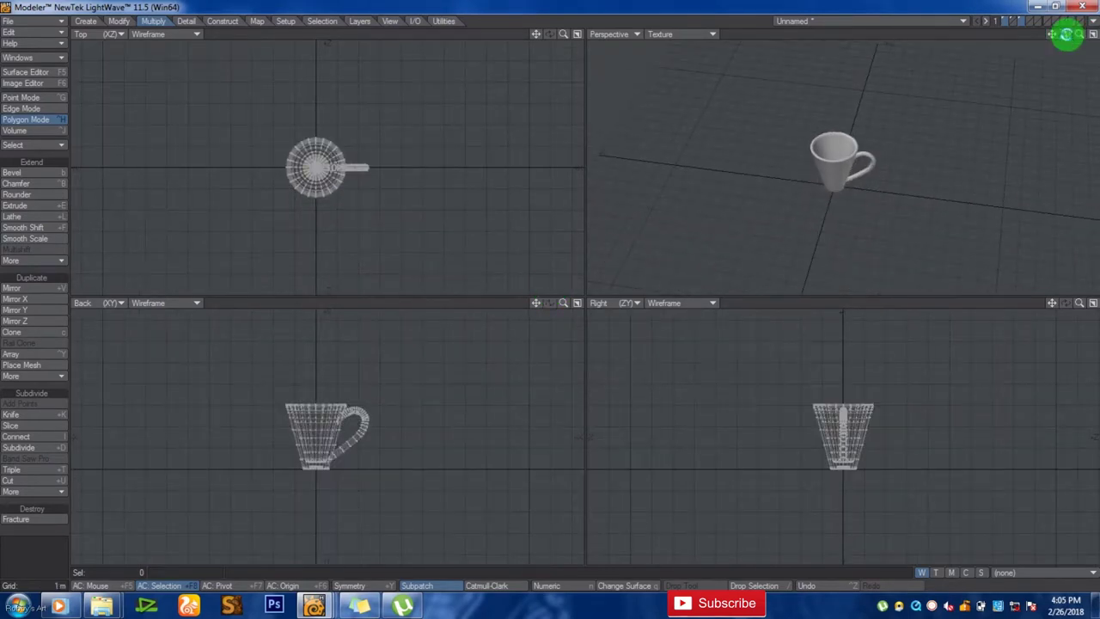
{"action": "key", "text": "ctrl+x"}
{"action": "left_click", "coordinate": [1004, 19]}
{"action": "key", "text": "ctrl+v"}
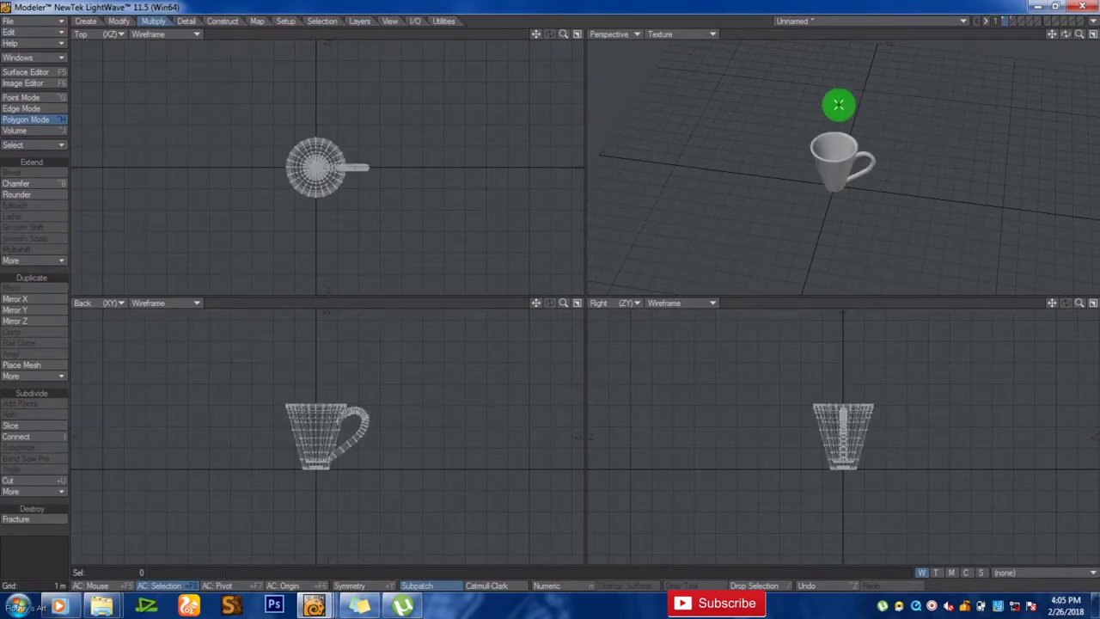
Step: Save the model as an object named Cup in the Documents library
{"action": "type", "text": "s"}
{"action": "type", "text": "Cup"}
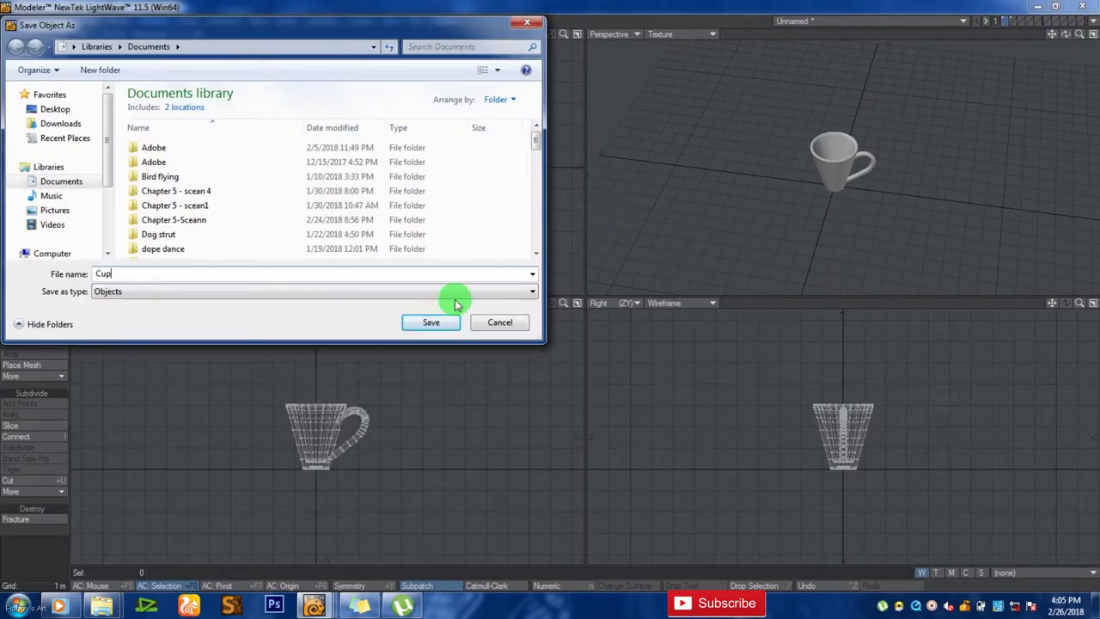
{"action": "left_click", "coordinate": [431, 322]}
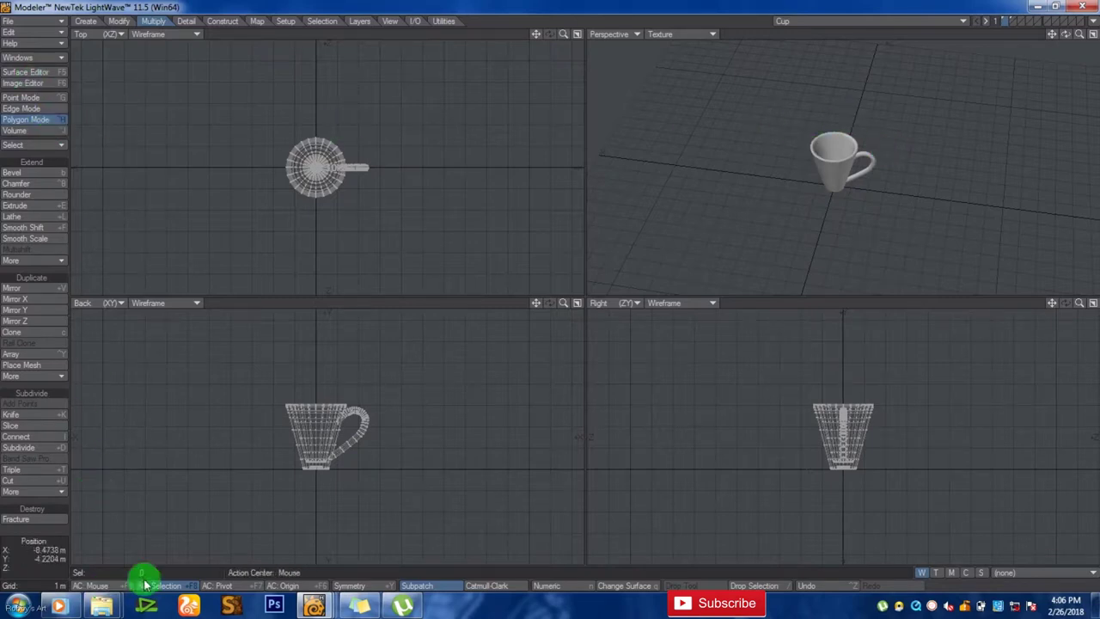
Step: Switch to Windows Explorer and look through the image files in the Image Texture folder
{"action": "left_click", "coordinate": [101, 606]}
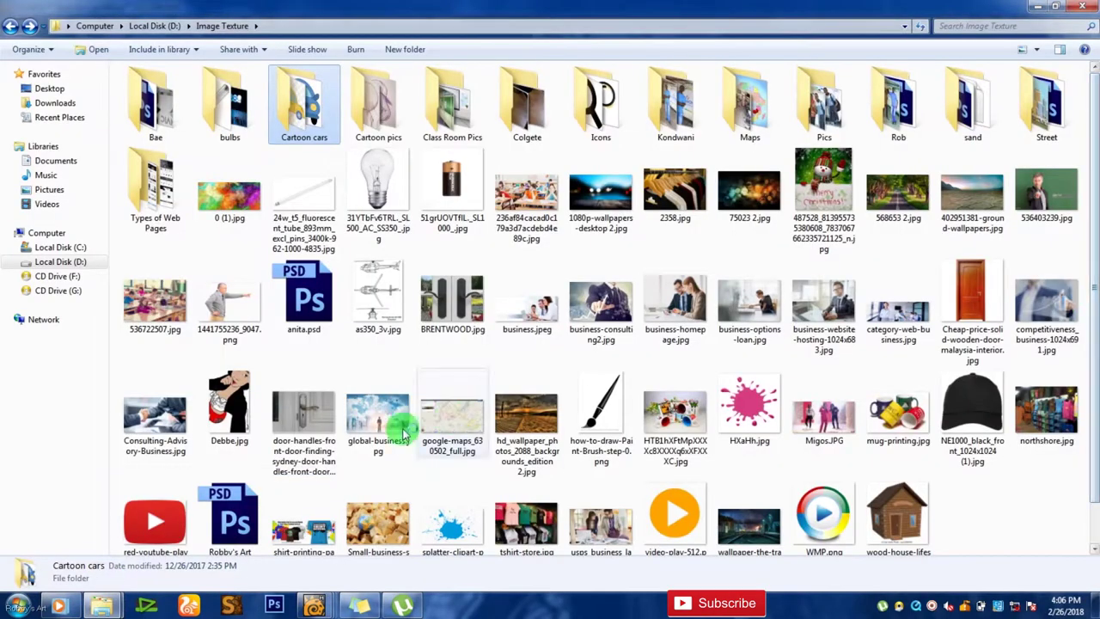
{"action": "left_click", "coordinate": [247, 520]}
{"action": "left_click_drag", "start_coordinate": [249, 519], "coordinate": [403, 420]}
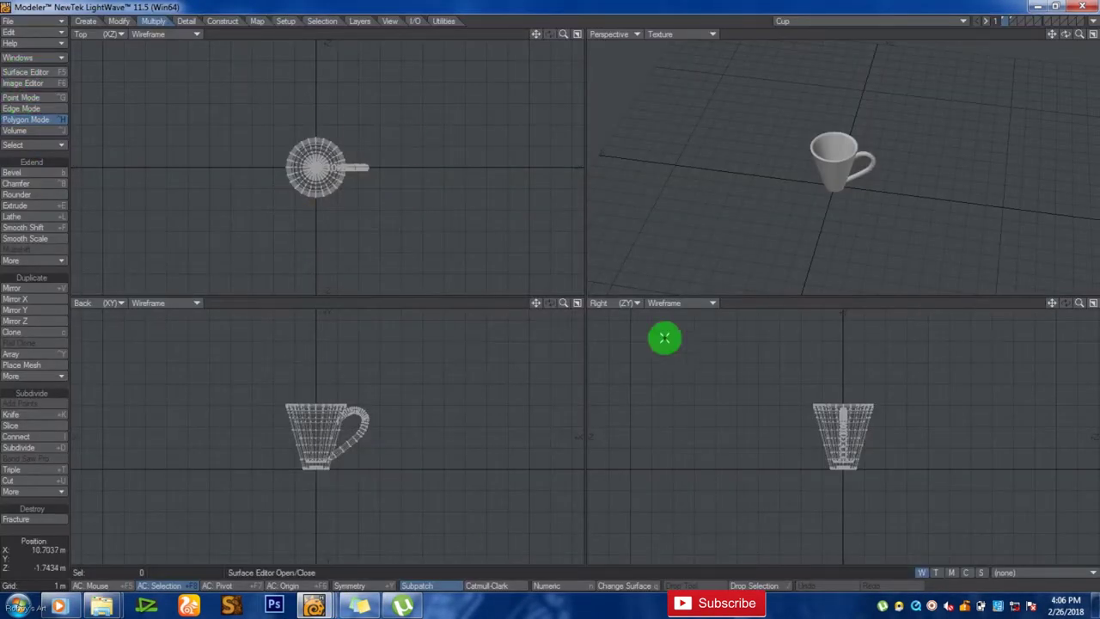
Step: Select the whole cup body without the handle and assign it a smoothed surface named Main body, coloured white (255, 255, 255)
{"action": "left_click", "coordinate": [831, 175]}
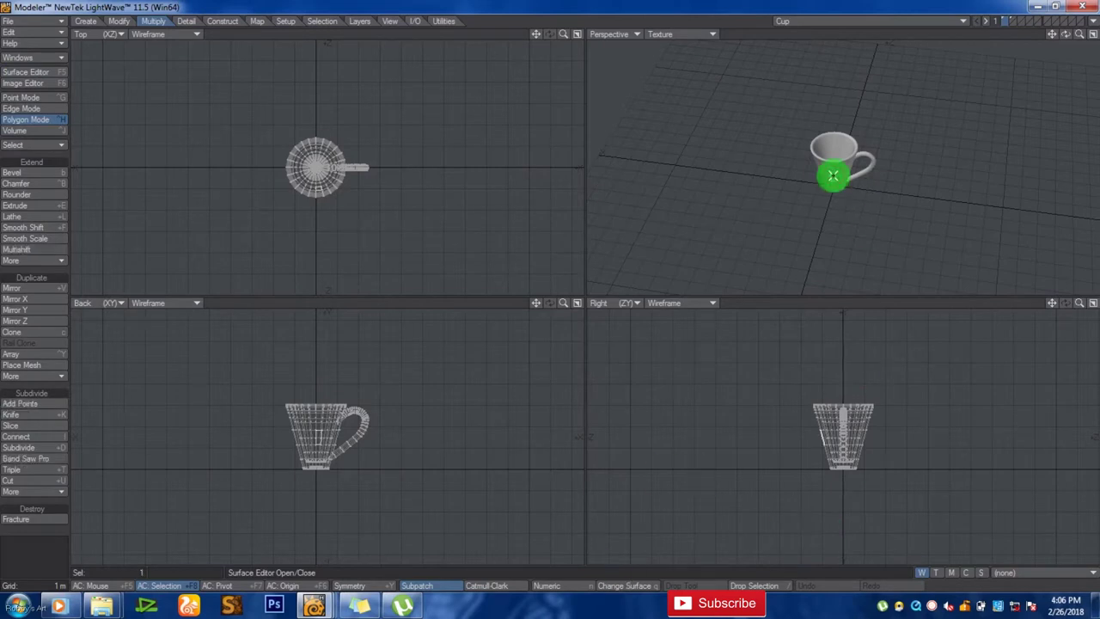
{"action": "key", "text": "bracketright"}
{"action": "key", "text": "q"}
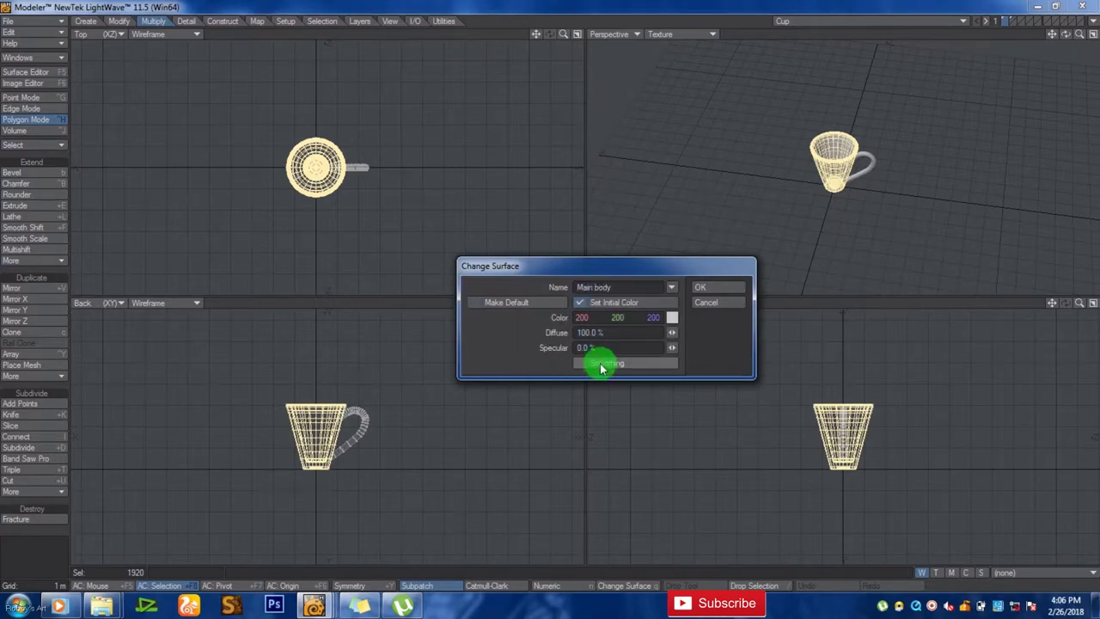
{"action": "left_click", "coordinate": [674, 316]}
{"action": "left_click", "coordinate": [478, 332]}
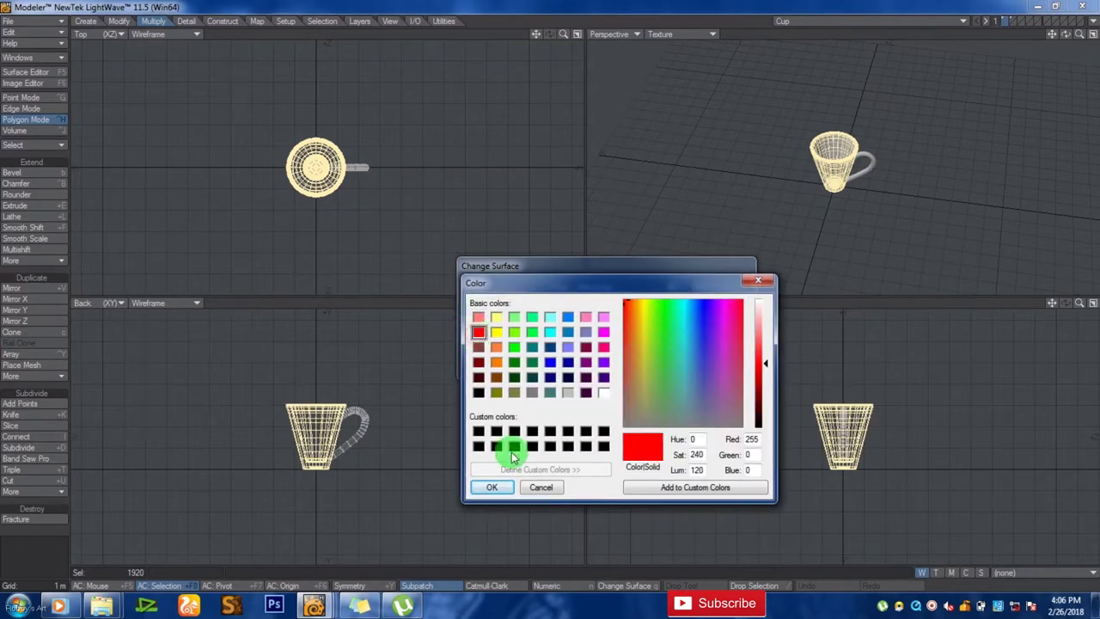
{"action": "left_click", "coordinate": [503, 485]}
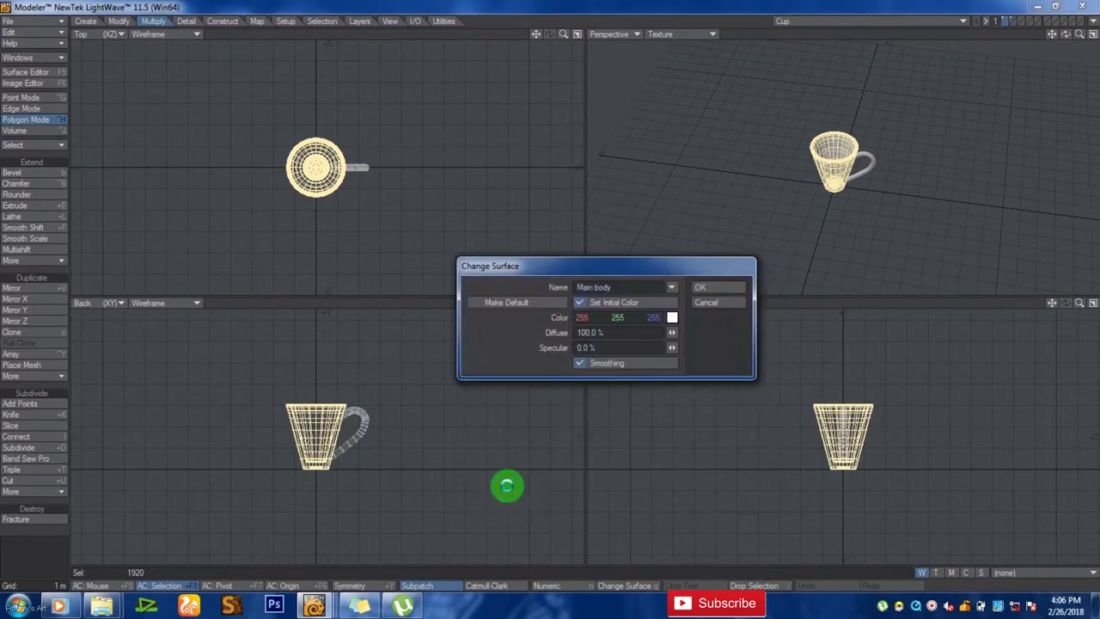
{"action": "left_click", "coordinate": [714, 285]}
{"action": "left_click", "coordinate": [922, 141]}
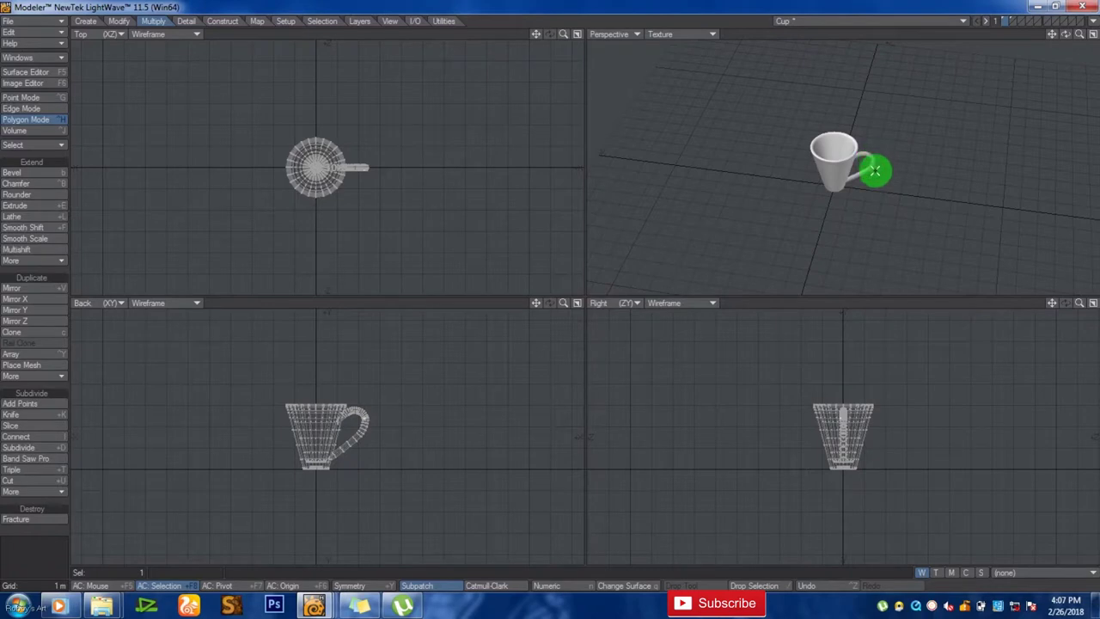
Step: Select the whole connected handle and assign it a smoothed white surface named handle
{"action": "type", "text": "]q"}
{"action": "type", "text": "h"}
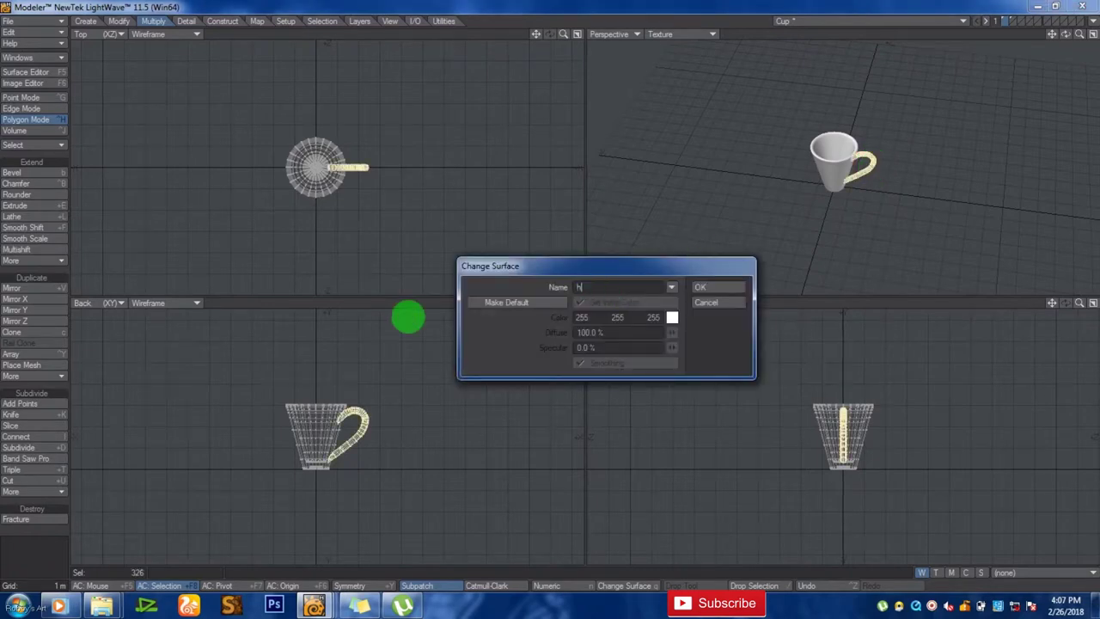
{"action": "type", "text": "andle"}
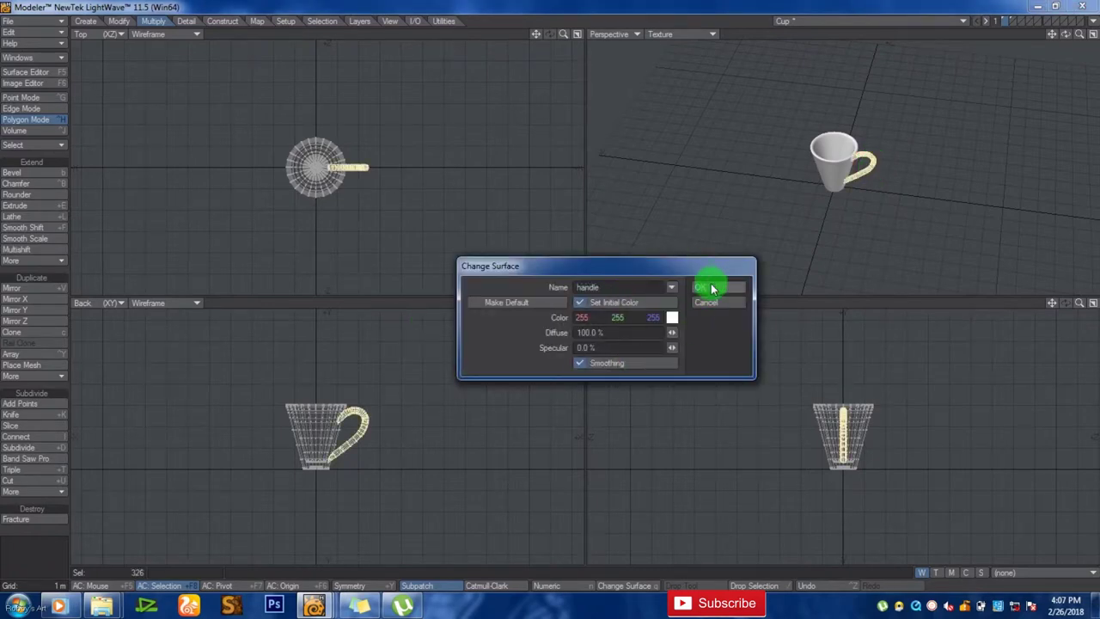
{"action": "left_click", "coordinate": [711, 289]}
{"action": "left_click", "coordinate": [916, 142]}
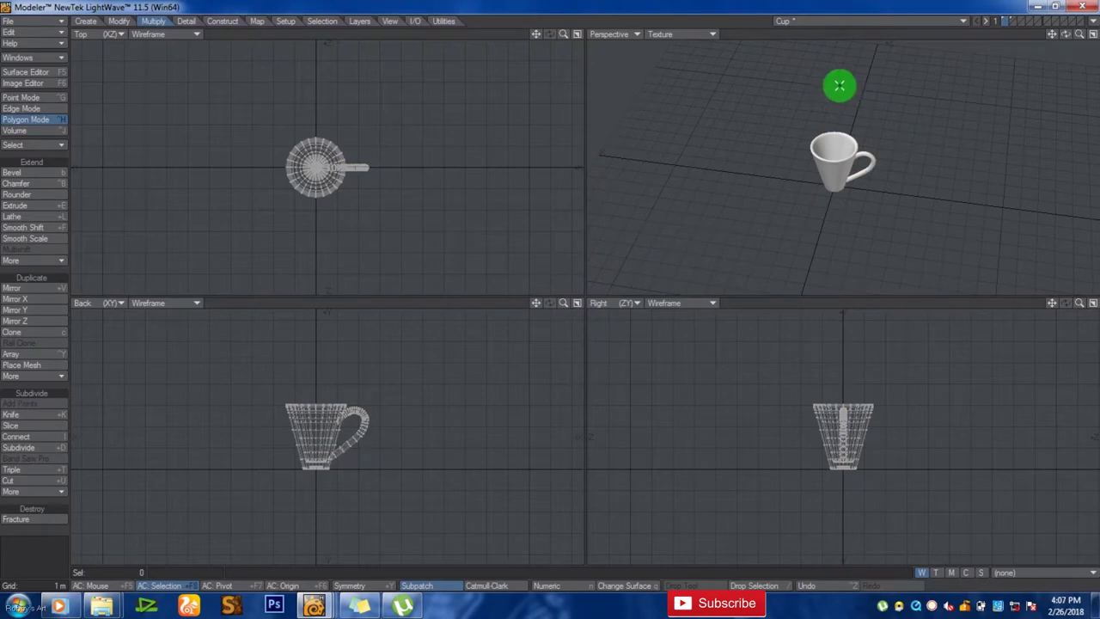
Step: Add Robby's Art LOGO.psd as a planar image map to the Main body surface's colour and size it automatically
{"action": "left_click", "coordinate": [25, 73]}
{"action": "left_click", "coordinate": [256, 195]}
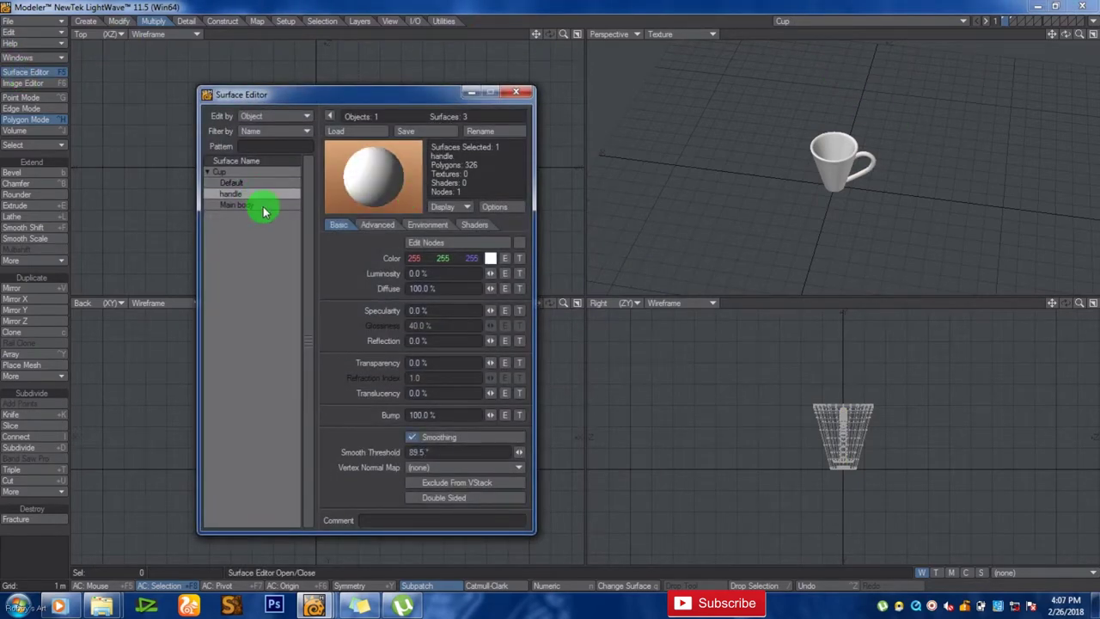
{"action": "left_click", "coordinate": [263, 206]}
{"action": "left_click", "coordinate": [519, 258]}
{"action": "left_click", "coordinate": [633, 287]}
{"action": "left_click", "coordinate": [634, 302]}
{"action": "left_click", "coordinate": [611, 445]}
{"action": "left_click_drag", "start_coordinate": [551, 288], "coordinate": [551, 287]}
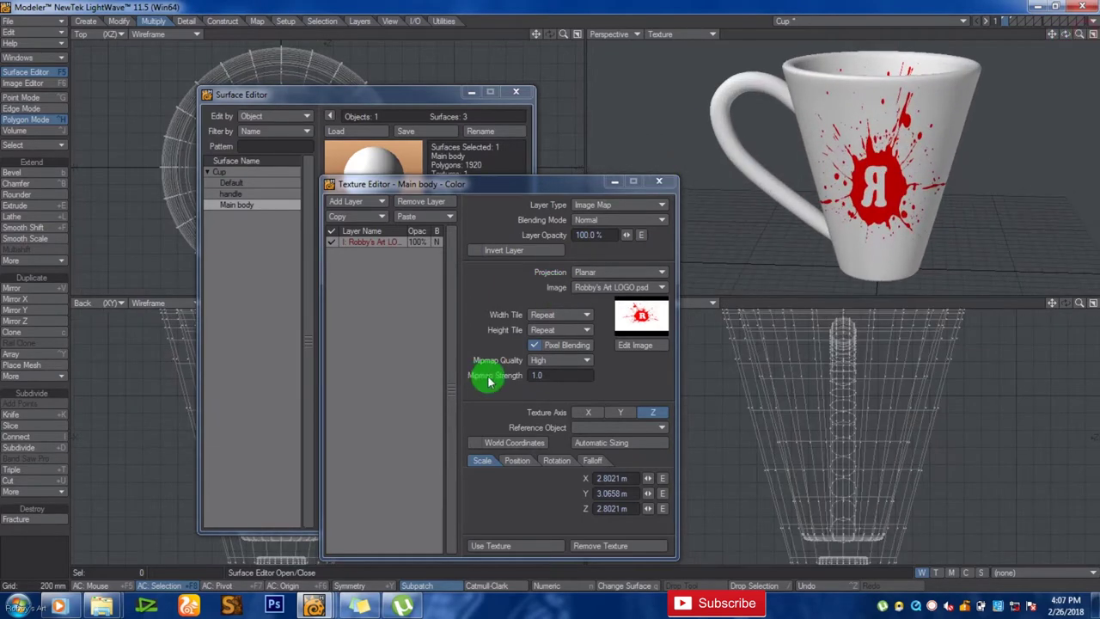
Step: Set the logo's texture axis to X on the Main body surface
{"action": "left_click", "coordinate": [620, 412]}
{"action": "left_click", "coordinate": [587, 412]}
{"action": "left_click_drag", "start_coordinate": [550, 287], "coordinate": [550, 289]}
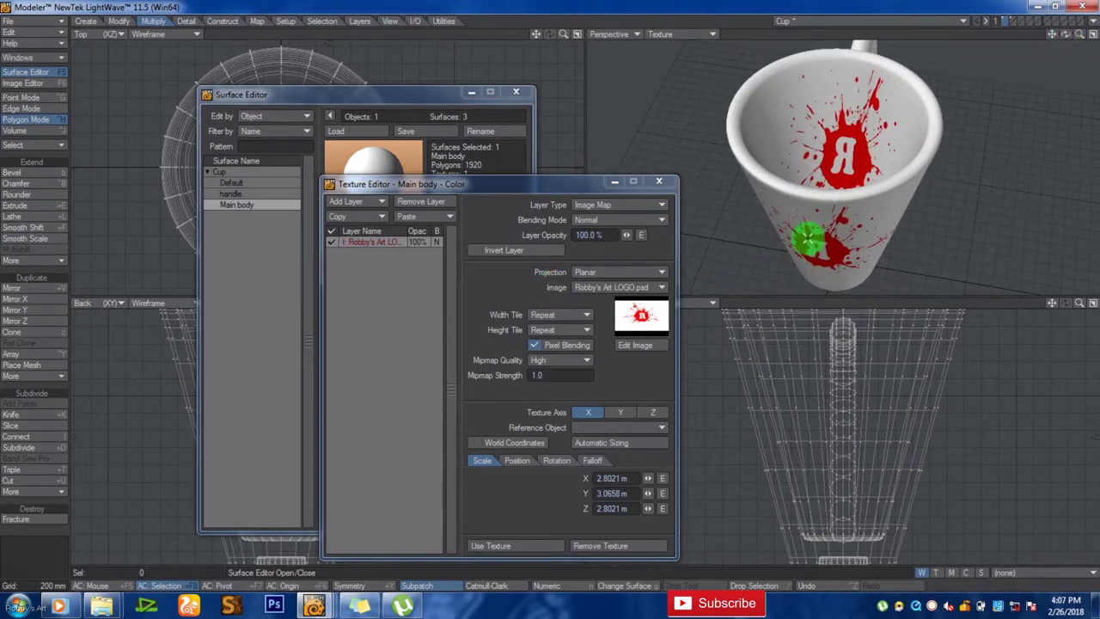
Step: Scale the logo texture to X 3.1921 m, Y 3.3058 m and Z 4.1771 m
{"action": "left_click_drag", "start_coordinate": [647, 493], "coordinate": [175, 182]}
{"action": "left_click_drag", "start_coordinate": [648, 509], "coordinate": [176, 181]}
{"action": "left_click_drag", "start_coordinate": [647, 478], "coordinate": [175, 181]}
{"action": "left_click_drag", "start_coordinate": [647, 493], "coordinate": [655, 493]}
{"action": "left_click", "coordinate": [175, 181]}
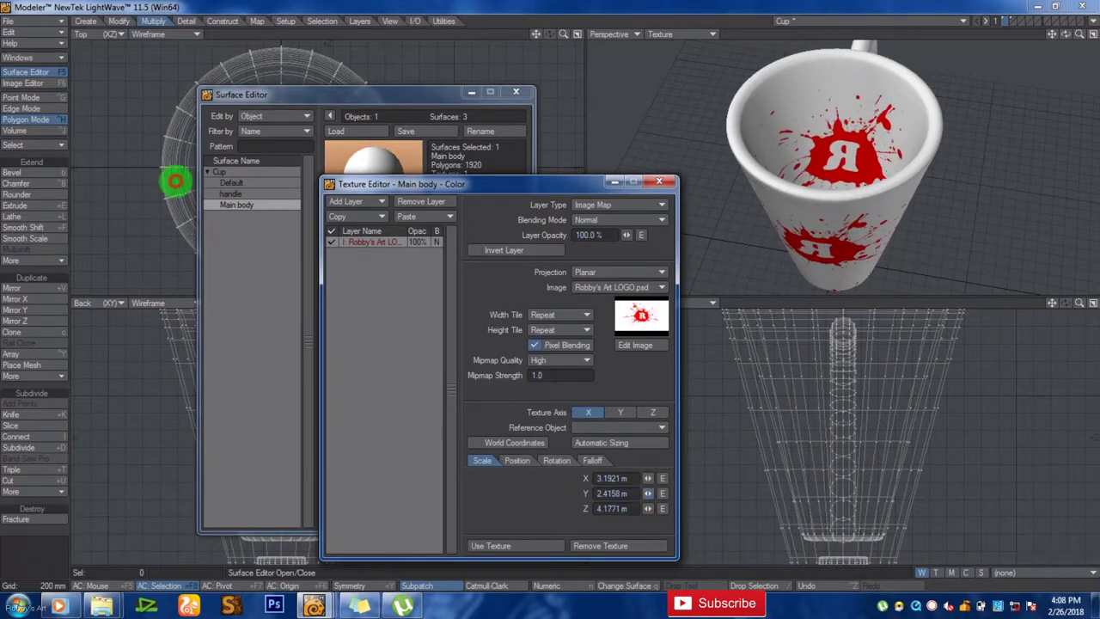
{"action": "left_click_drag", "start_coordinate": [175, 181], "coordinate": [176, 181]}
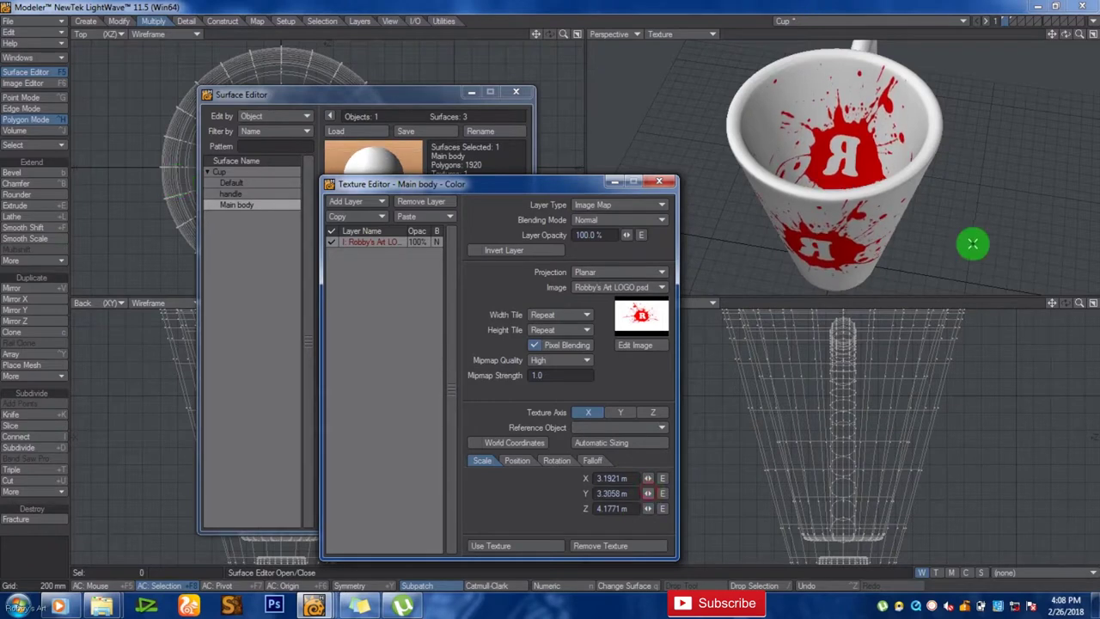
{"action": "left_click_drag", "start_coordinate": [1063, 33], "coordinate": [913, 263]}
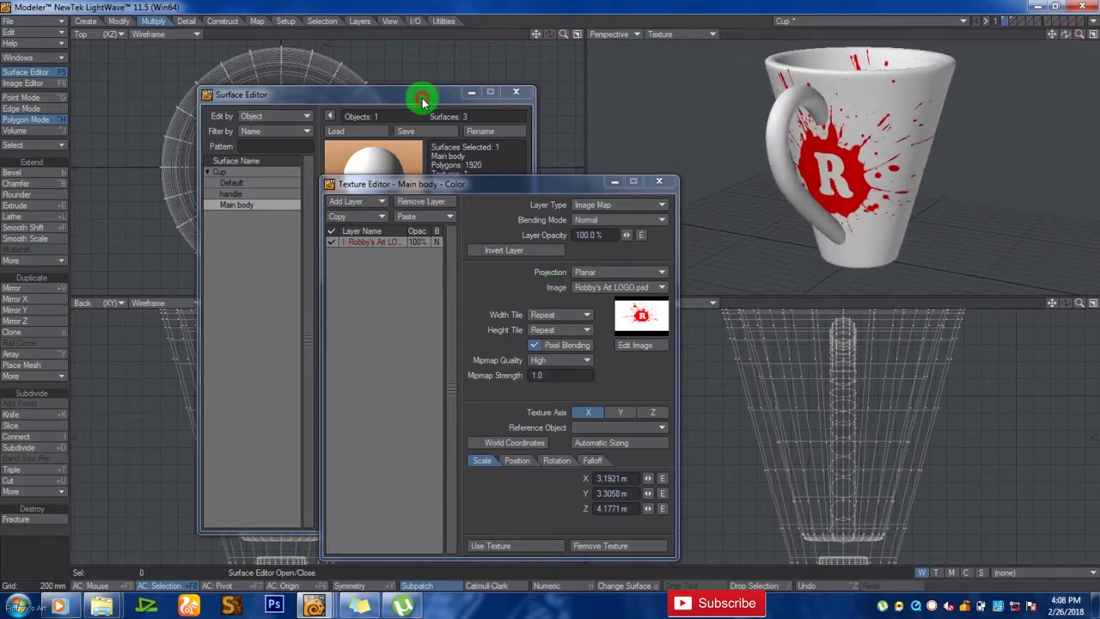
Step: Try to assign the handle surface to all polygons in the handle-side half of the cup
{"action": "left_click_drag", "start_coordinate": [423, 98], "coordinate": [778, 98]}
{"action": "left_click_drag", "start_coordinate": [523, 184], "coordinate": [771, 164]}
{"action": "left_click_drag", "start_coordinate": [562, 34], "coordinate": [283, 80]}
{"action": "mouse_move", "coordinate": [290, 76]}
{"action": "right_mouse_down"}
{"action": "mouse_move", "coordinate": [366, 248]}
{"action": "mouse_move", "coordinate": [284, 253]}
{"action": "right_mouse_up"}
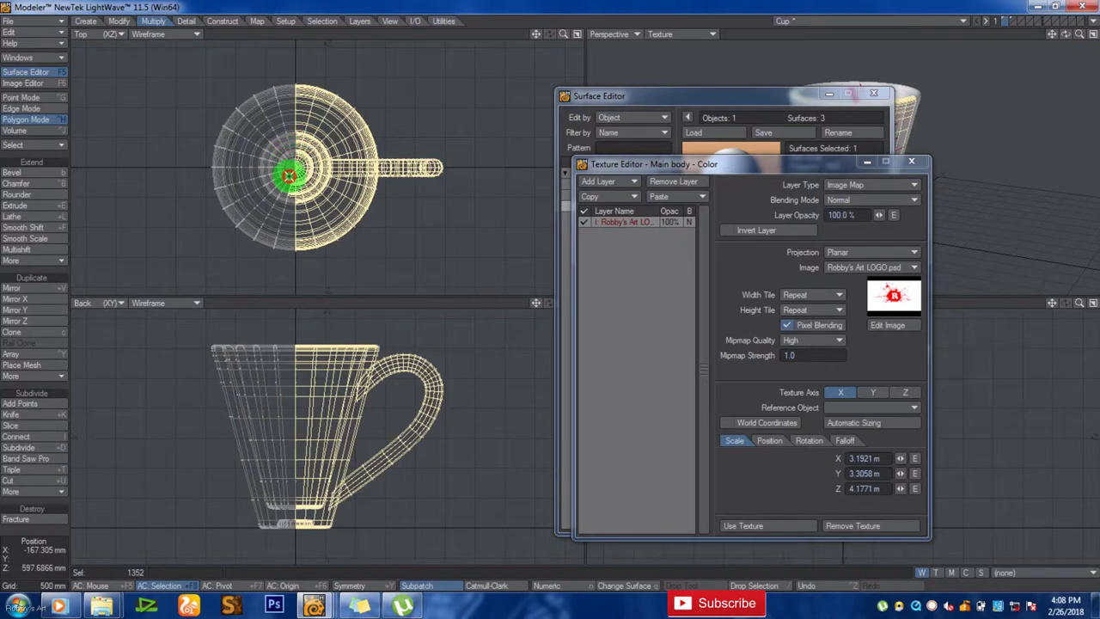
{"action": "left_click_drag", "start_coordinate": [291, 180], "coordinate": [291, 224]}
{"action": "left_click", "coordinate": [291, 158]}
{"action": "left_click", "coordinate": [867, 161]}
{"action": "left_click", "coordinate": [829, 93]}
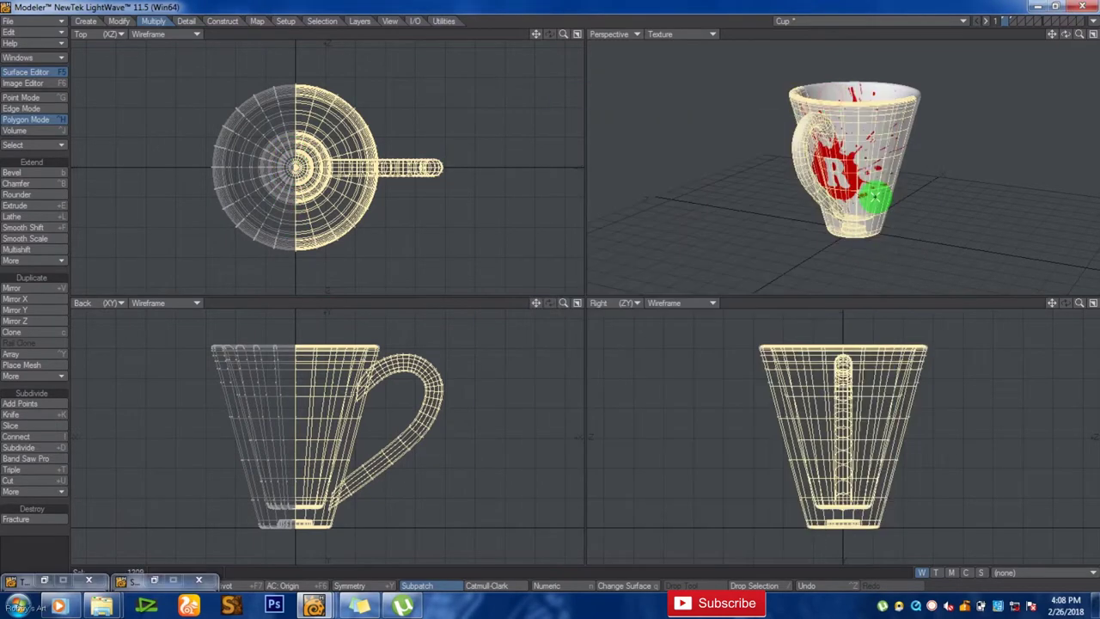
{"action": "mouse_move", "coordinate": [1065, 35]}
{"action": "left_mouse_down"}
{"action": "mouse_move", "coordinate": [553, 294]}
{"action": "mouse_move", "coordinate": [1072, 34]}
{"action": "left_mouse_up"}
{"action": "key", "text": "q"}
{"action": "left_click", "coordinate": [671, 287]}
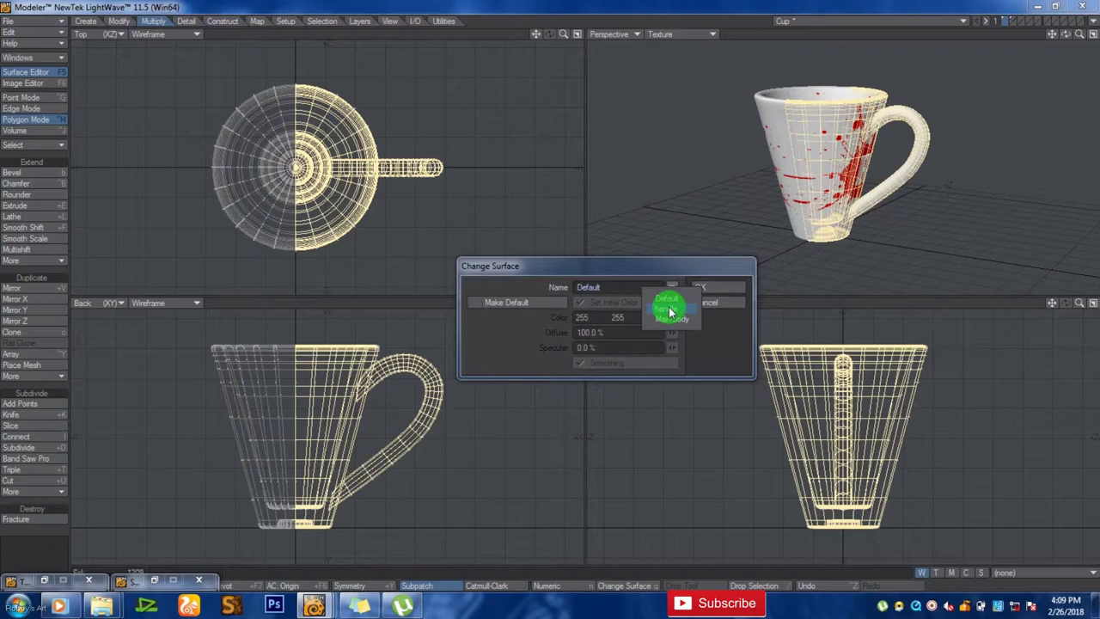
{"action": "left_click", "coordinate": [671, 309]}
{"action": "left_click", "coordinate": [712, 287]}
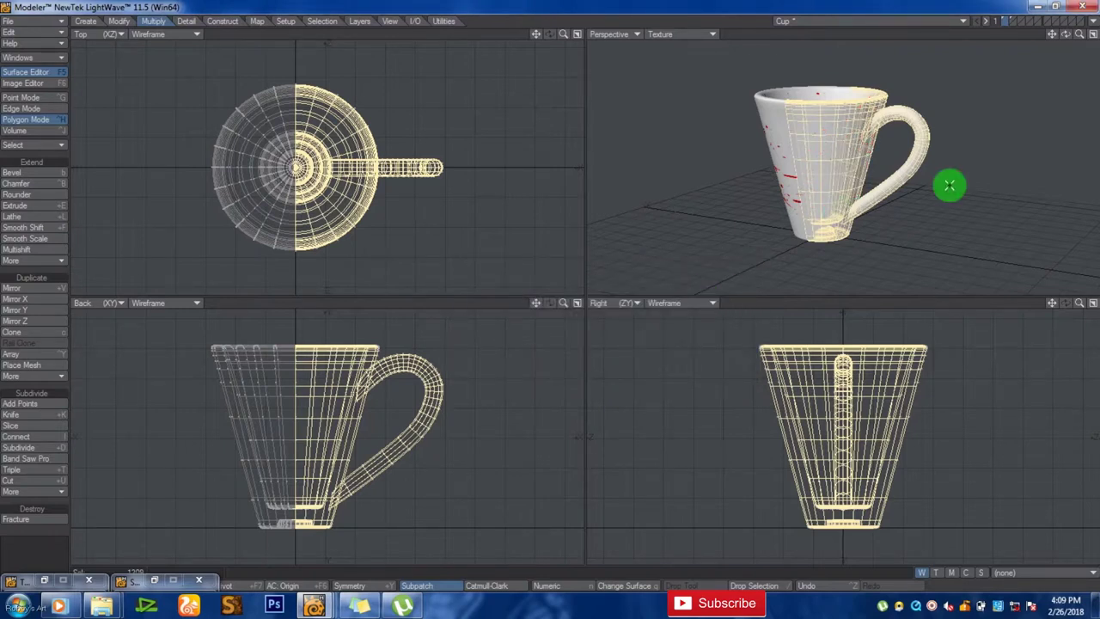
Step: Undo the surface reassignment of the handle-side half and clear the selection
{"action": "left_click", "coordinate": [1022, 61]}
{"action": "left_click_drag", "start_coordinate": [1065, 35], "coordinate": [546, 288]}
{"action": "key", "text": "ctrl+z"}
{"action": "left_click", "coordinate": [957, 36]}
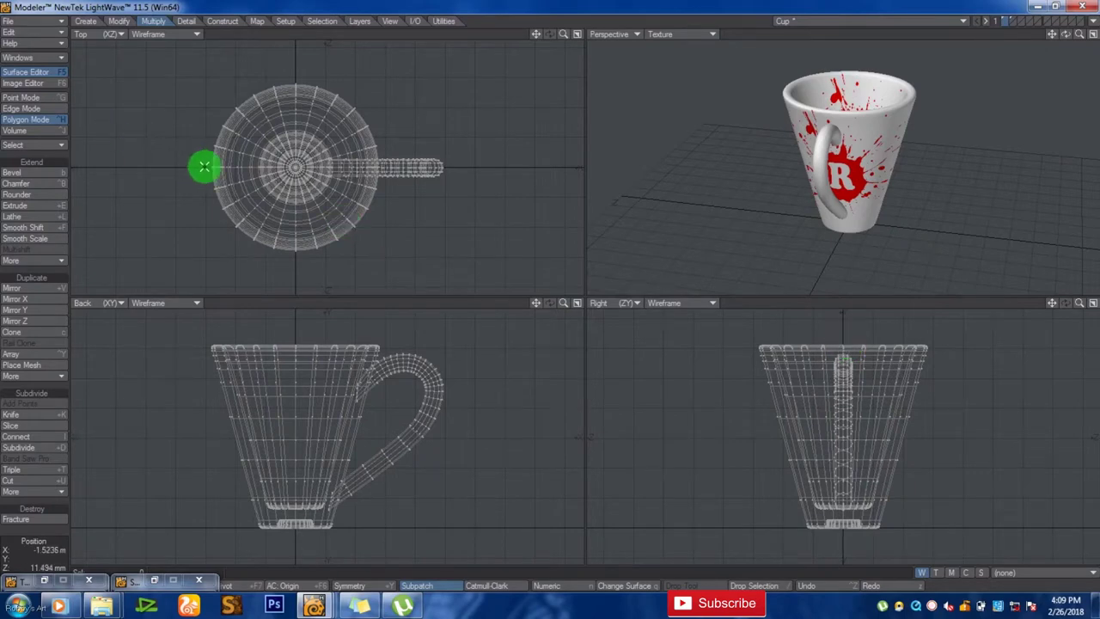
Step: Select the cup's negative-Z half in the Top view and reassign it from Main body to another existing surface
{"action": "left_click", "coordinate": [205, 213]}
{"action": "mouse_move", "coordinate": [206, 164]}
{"action": "right_mouse_down"}
{"action": "mouse_move", "coordinate": [332, 270]}
{"action": "mouse_move", "coordinate": [482, 171]}
{"action": "mouse_move", "coordinate": [461, 167]}
{"action": "right_mouse_up"}
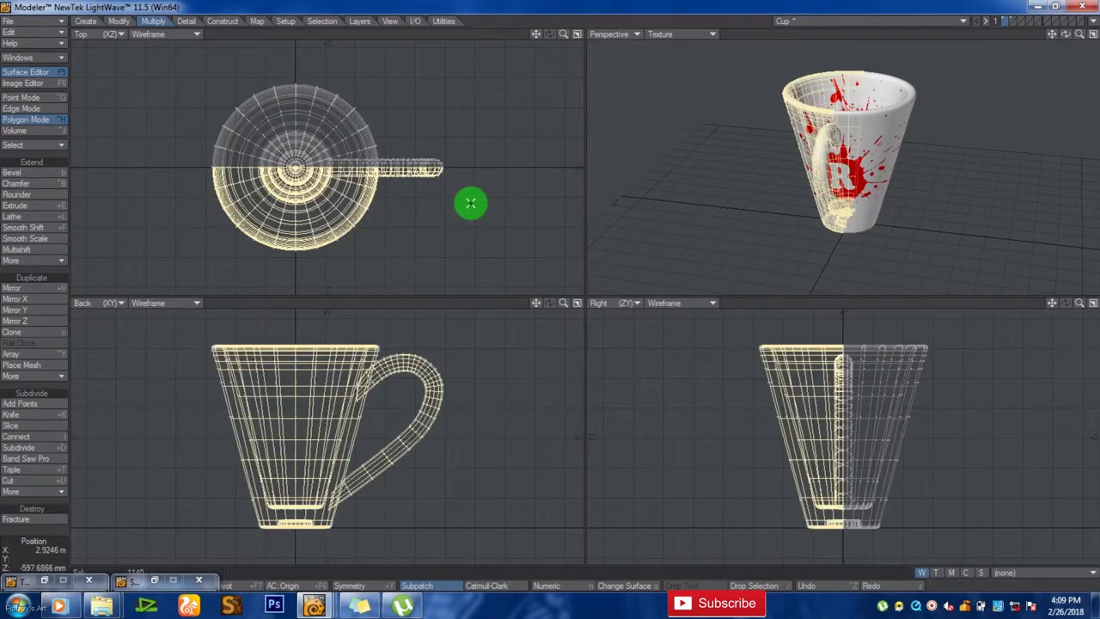
{"action": "key", "text": "q"}
{"action": "left_click", "coordinate": [674, 289]}
{"action": "left_click", "coordinate": [674, 325]}
{"action": "left_click", "coordinate": [720, 286]}
{"action": "key", "text": "/"}
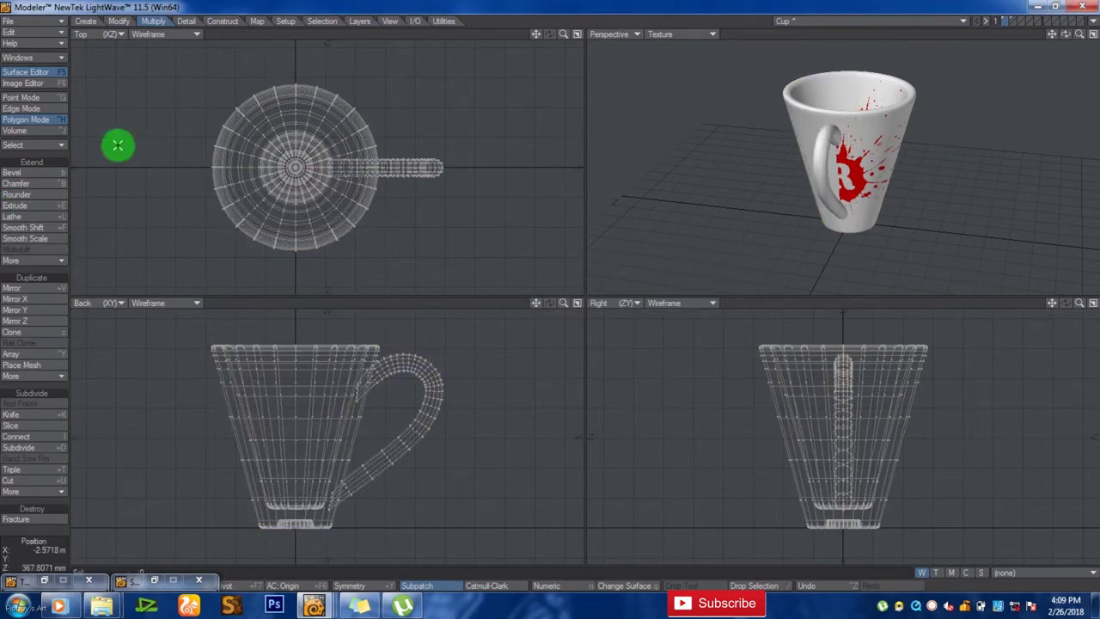
Step: Set the texture axis of the Main body colour's logo layer to Z
{"action": "left_click", "coordinate": [25, 71]}
{"action": "left_click", "coordinate": [271, 206]}
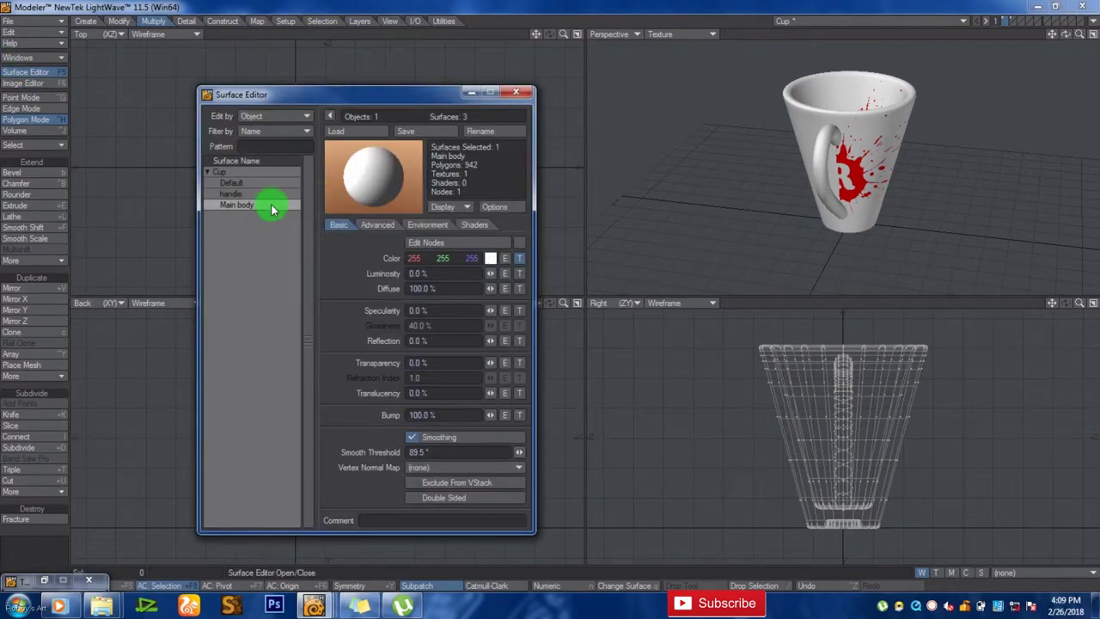
{"action": "left_click", "coordinate": [518, 259]}
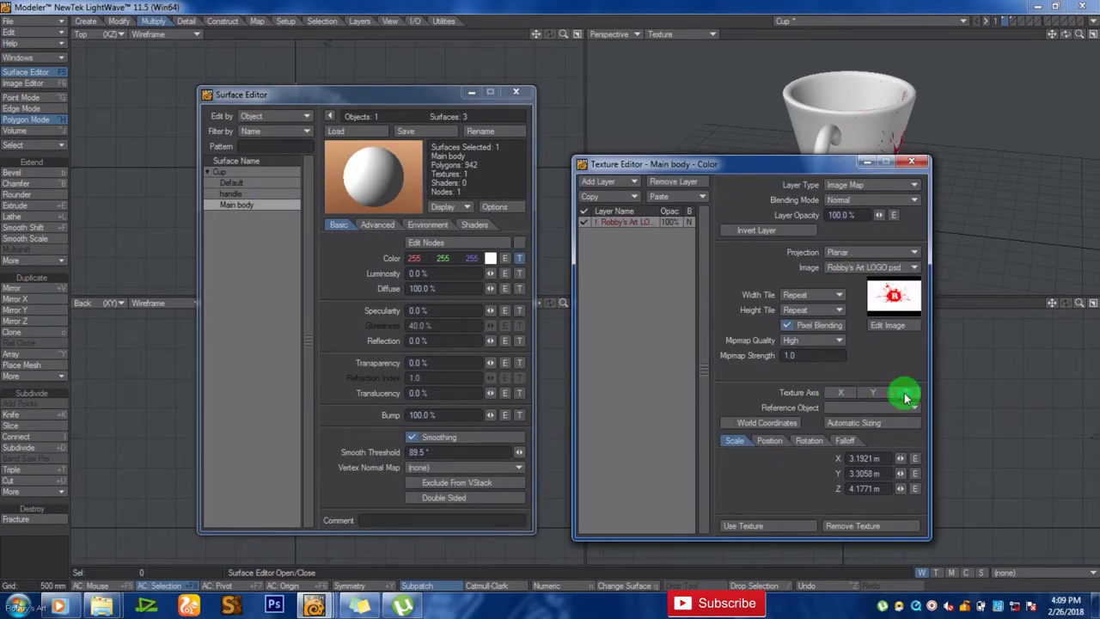
{"action": "left_click_drag", "start_coordinate": [1066, 34], "coordinate": [550, 289]}
{"action": "left_click", "coordinate": [911, 162]}
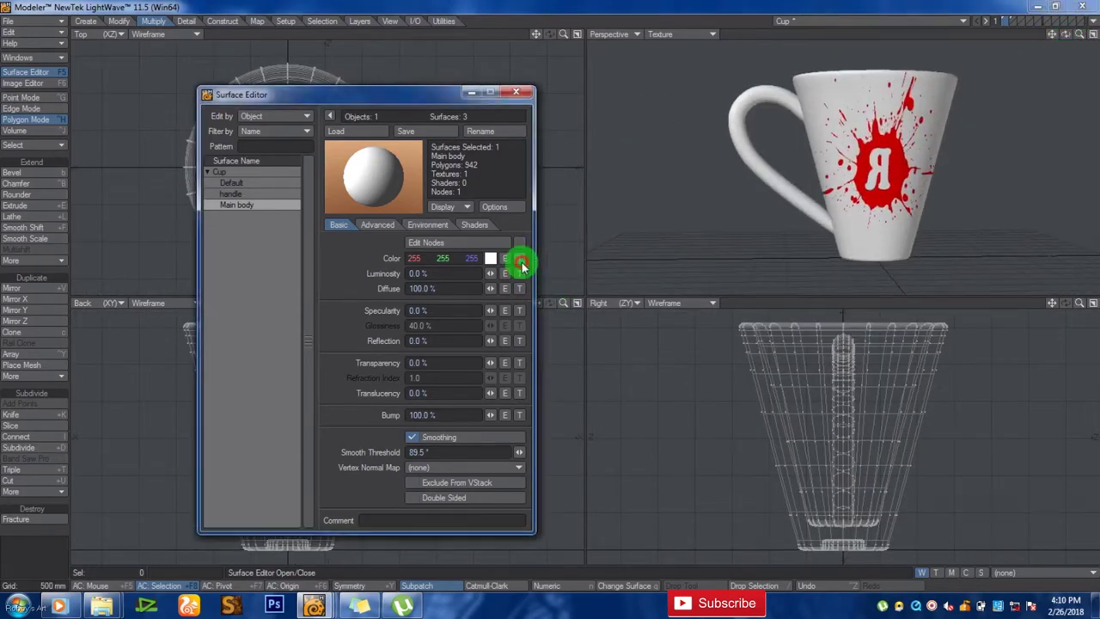
Step: Scale the Main body logo texture to X 4.8621 m and Z 4.4921 m
{"action": "left_click", "coordinate": [518, 259]}
{"action": "left_click_drag", "start_coordinate": [900, 488], "coordinate": [177, 180]}
{"action": "left_click_drag", "start_coordinate": [899, 459], "coordinate": [1066, 152]}
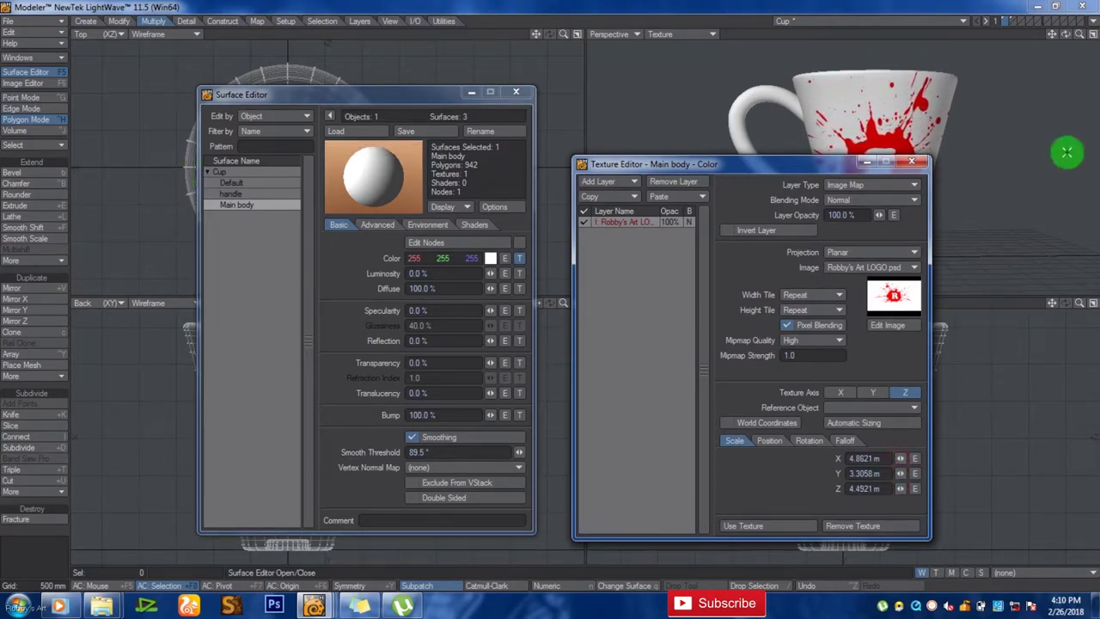
{"action": "left_click_drag", "start_coordinate": [1067, 34], "coordinate": [847, 241]}
{"action": "left_click", "coordinate": [915, 162]}
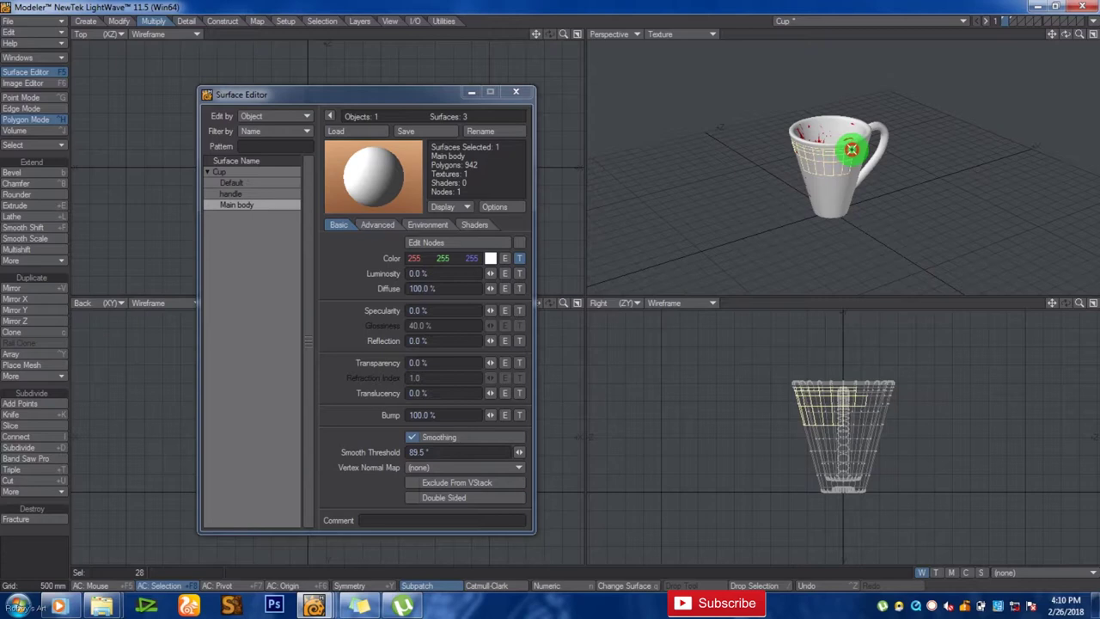
Step: Select the outer-wall polygons of the cup's untextured half on the side away from the handle, including the rim
{"action": "key", "text": "shift+a"}
{"action": "left_click_drag", "start_coordinate": [1065, 34], "coordinate": [849, 83]}
{"action": "left_click_drag", "start_coordinate": [765, 161], "coordinate": [785, 126]}
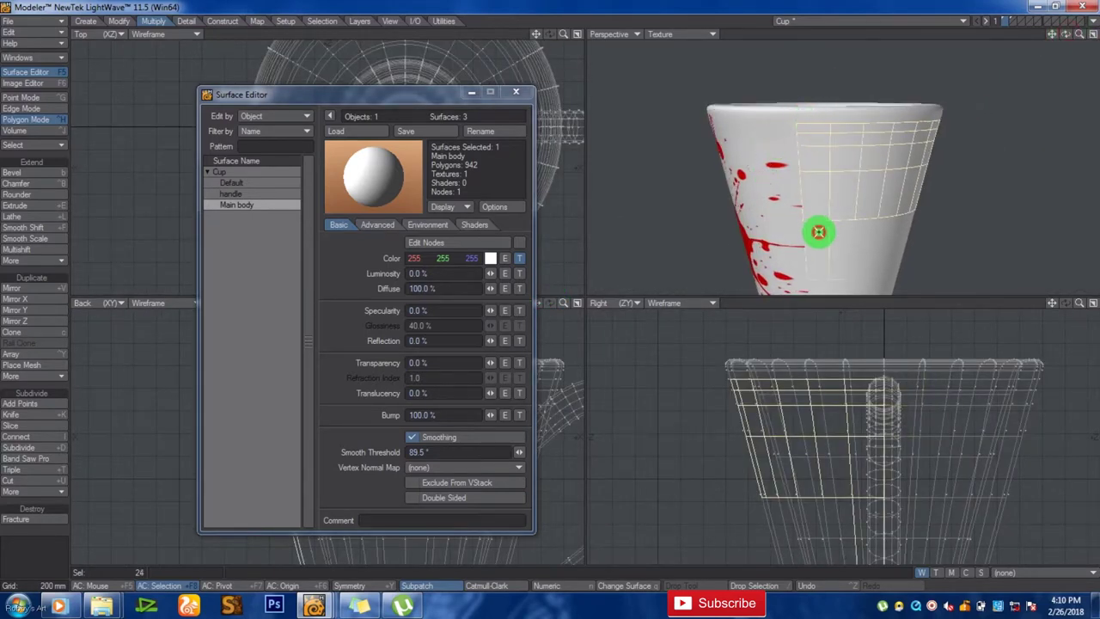
{"action": "left_click_drag", "start_coordinate": [818, 231], "coordinate": [903, 239]}
{"action": "mouse_move", "coordinate": [890, 288]}
{"action": "left_mouse_down"}
{"action": "mouse_move", "coordinate": [783, 138]}
{"action": "mouse_move", "coordinate": [874, 118]}
{"action": "mouse_move", "coordinate": [810, 112]}
{"action": "mouse_move", "coordinate": [880, 117]}
{"action": "left_mouse_up"}
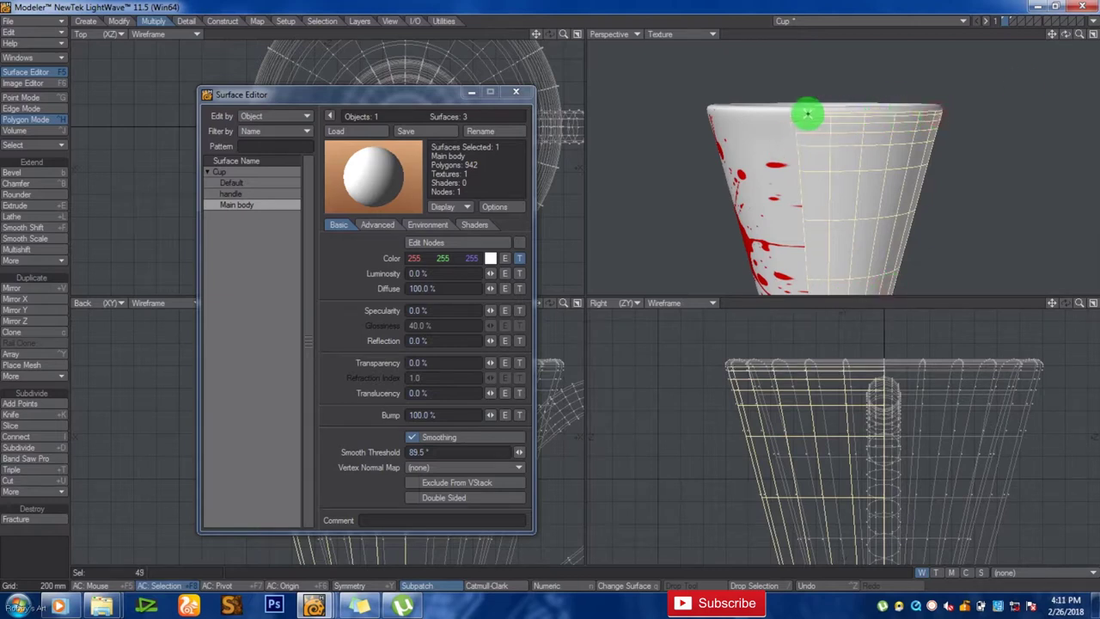
{"action": "mouse_move", "coordinate": [1063, 36]}
{"action": "left_mouse_down"}
{"action": "mouse_move", "coordinate": [551, 288]}
{"action": "mouse_move", "coordinate": [1059, 38]}
{"action": "left_mouse_up"}
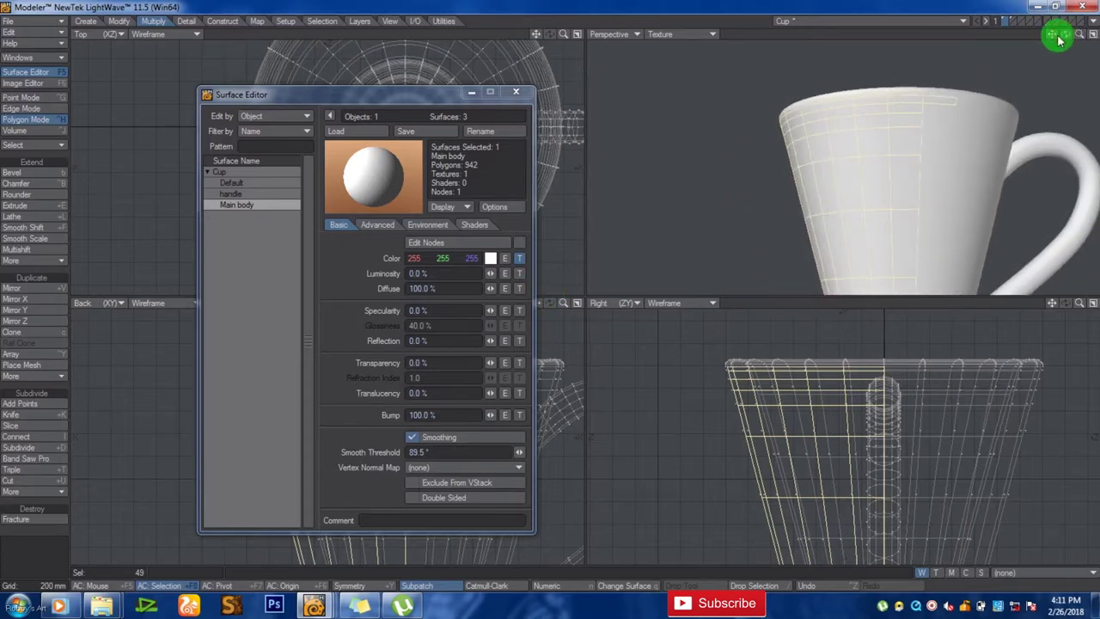
Step: Extend the outer-wall selection across the untextured half towards the handle and down to the base
{"action": "key", "text": "shift+a"}
{"action": "left_click_drag", "start_coordinate": [892, 68], "coordinate": [921, 72], "text": "shift"}
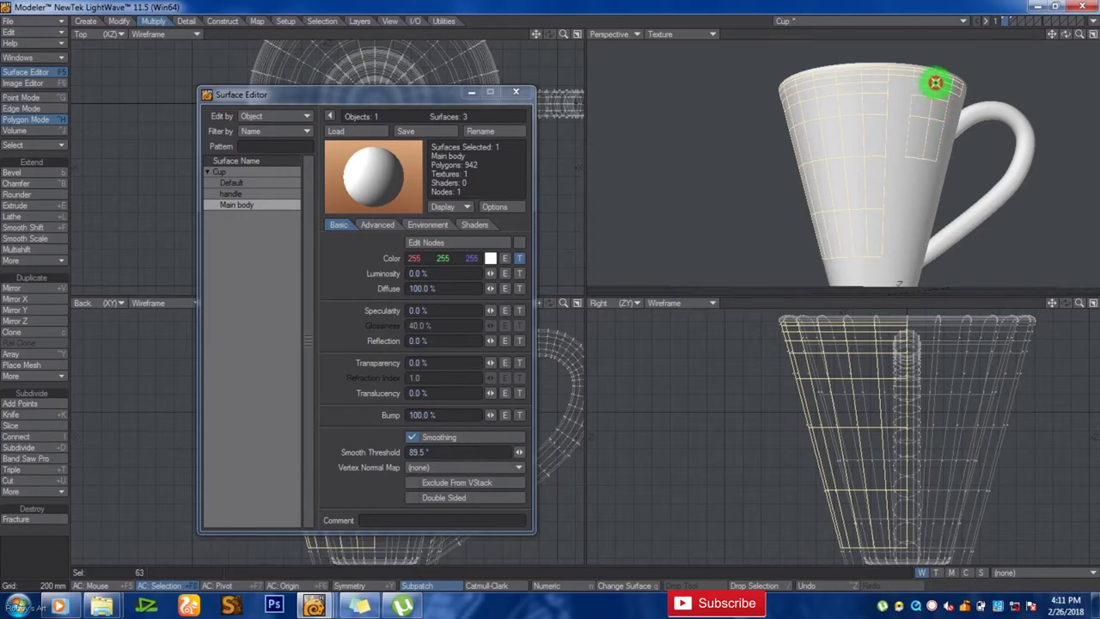
{"action": "left_click_drag", "start_coordinate": [901, 79], "coordinate": [925, 166]}
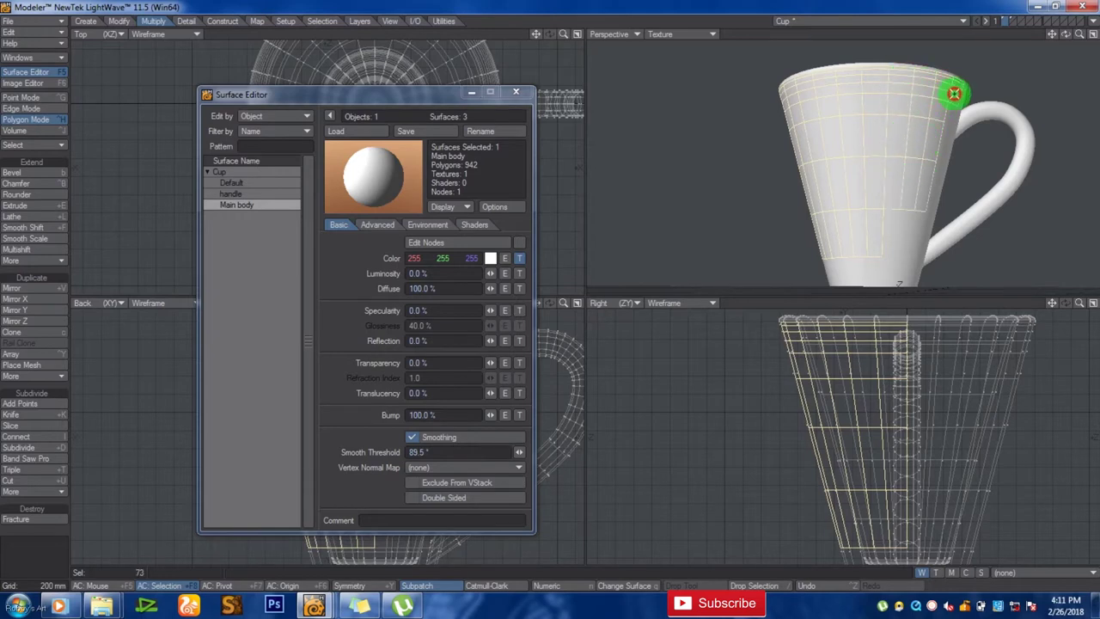
{"action": "mouse_move", "coordinate": [887, 222]}
{"action": "left_mouse_down"}
{"action": "mouse_move", "coordinate": [876, 258]}
{"action": "mouse_move", "coordinate": [836, 283]}
{"action": "mouse_move", "coordinate": [874, 272]}
{"action": "left_mouse_up"}
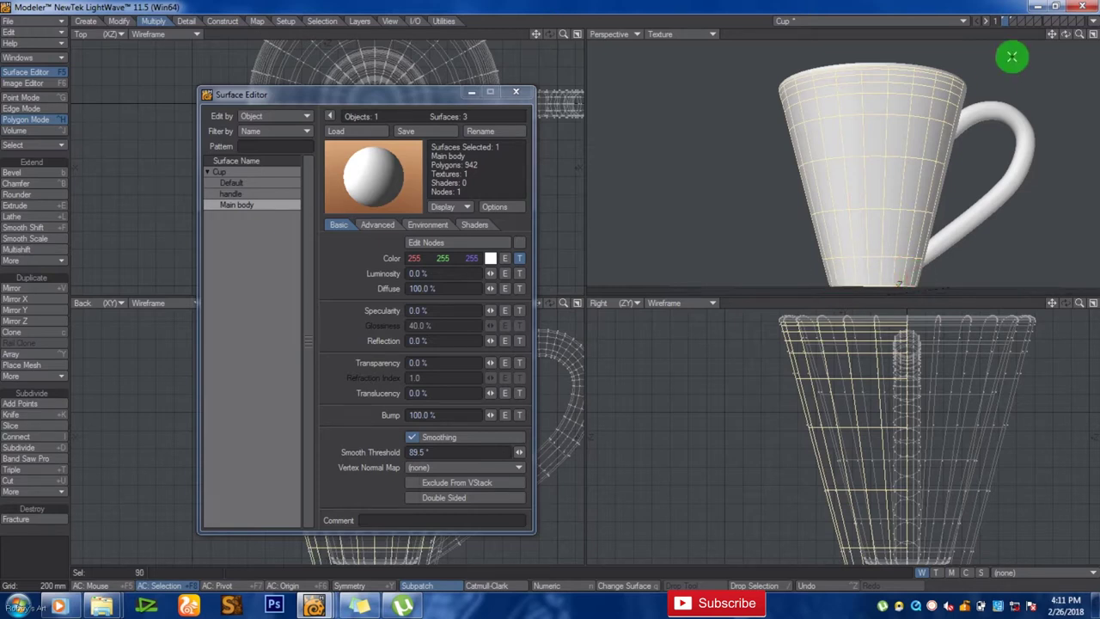
{"action": "key", "text": "shift+a"}
Step: Add the missed outer polygons near the cup's base and beside the handle to the selection
{"action": "left_click_drag", "start_coordinate": [1075, 17], "coordinate": [896, 226]}
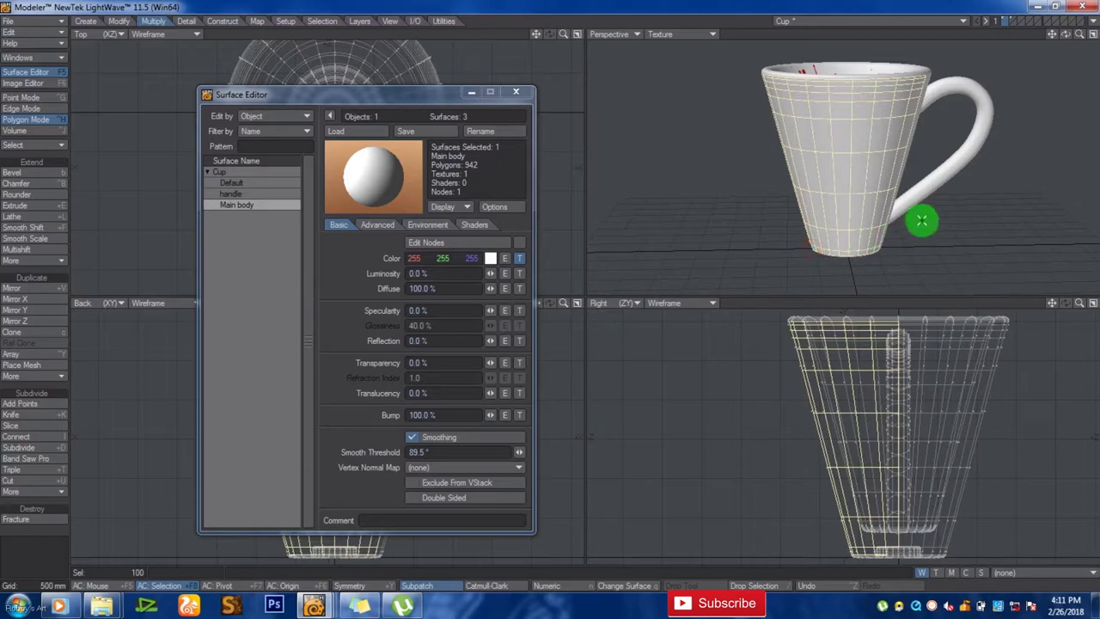
{"action": "left_click_drag", "start_coordinate": [1068, 32], "coordinate": [771, 250]}
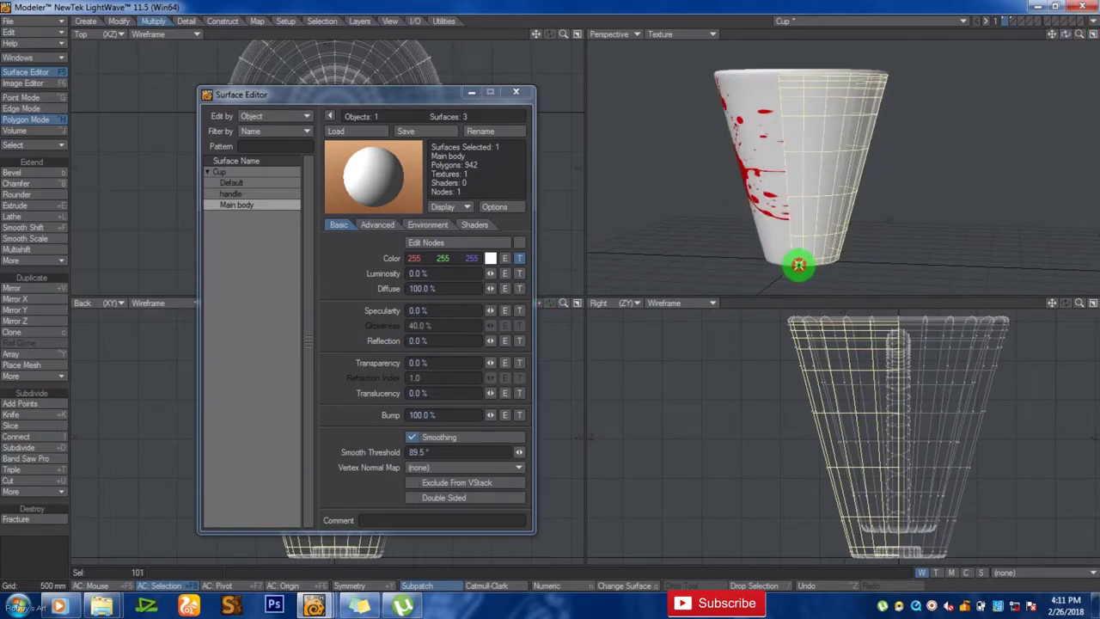
{"action": "left_click_drag", "start_coordinate": [1066, 34], "coordinate": [927, 127]}
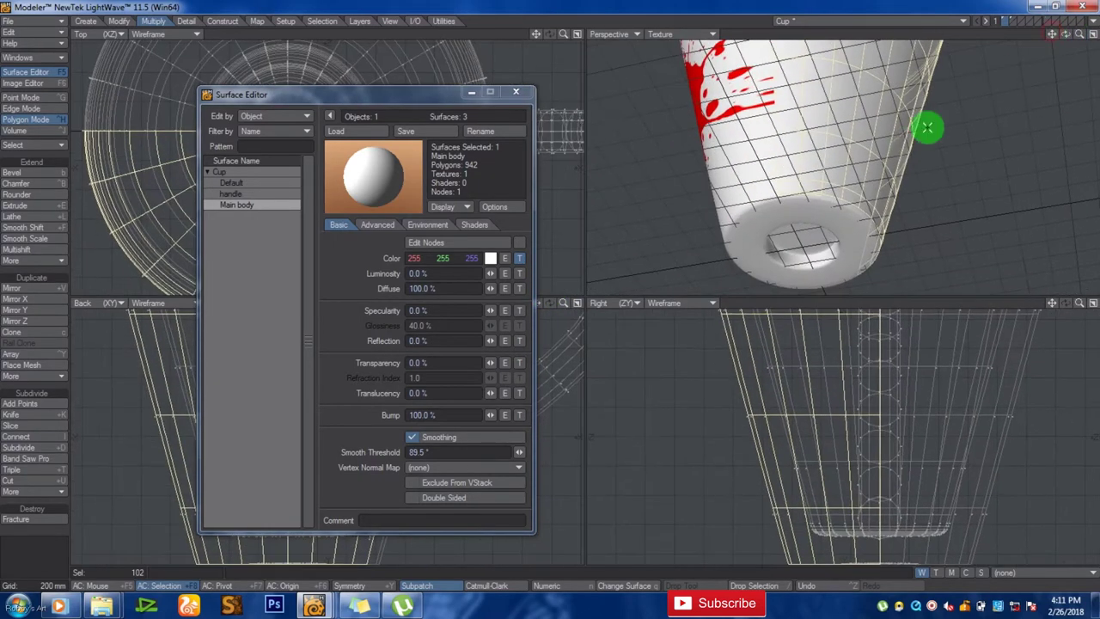
{"action": "left_click", "coordinate": [793, 194]}
{"action": "left_click_drag", "start_coordinate": [1080, 36], "coordinate": [758, 66]}
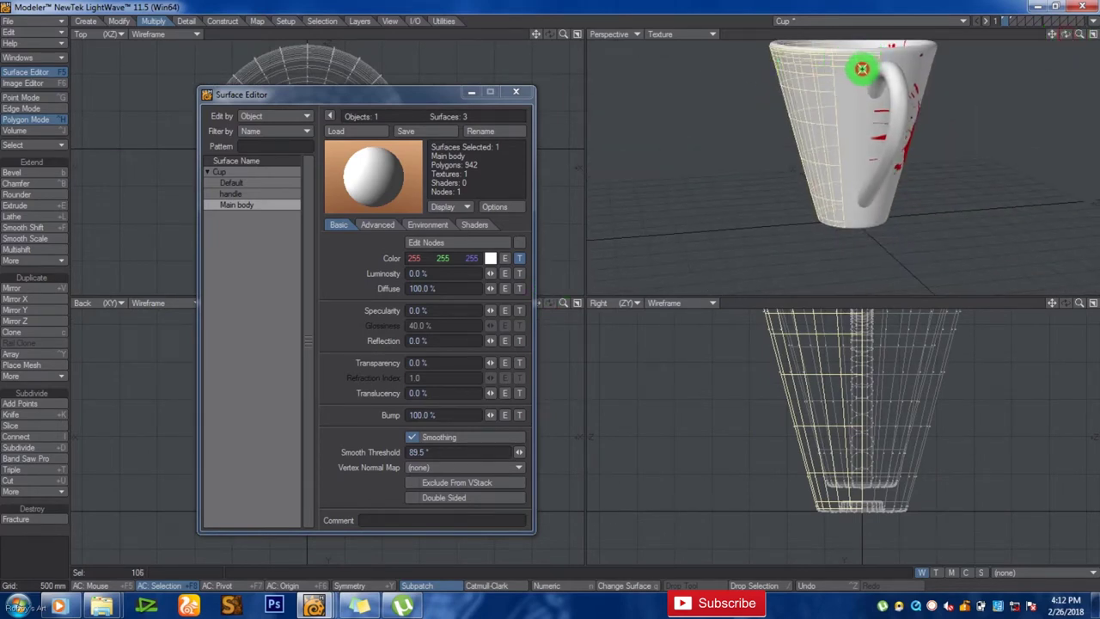
{"action": "mouse_move", "coordinate": [853, 82]}
{"action": "left_mouse_down"}
{"action": "mouse_move", "coordinate": [844, 100]}
{"action": "mouse_move", "coordinate": [859, 147]}
{"action": "mouse_move", "coordinate": [848, 170]}
{"action": "left_mouse_up"}
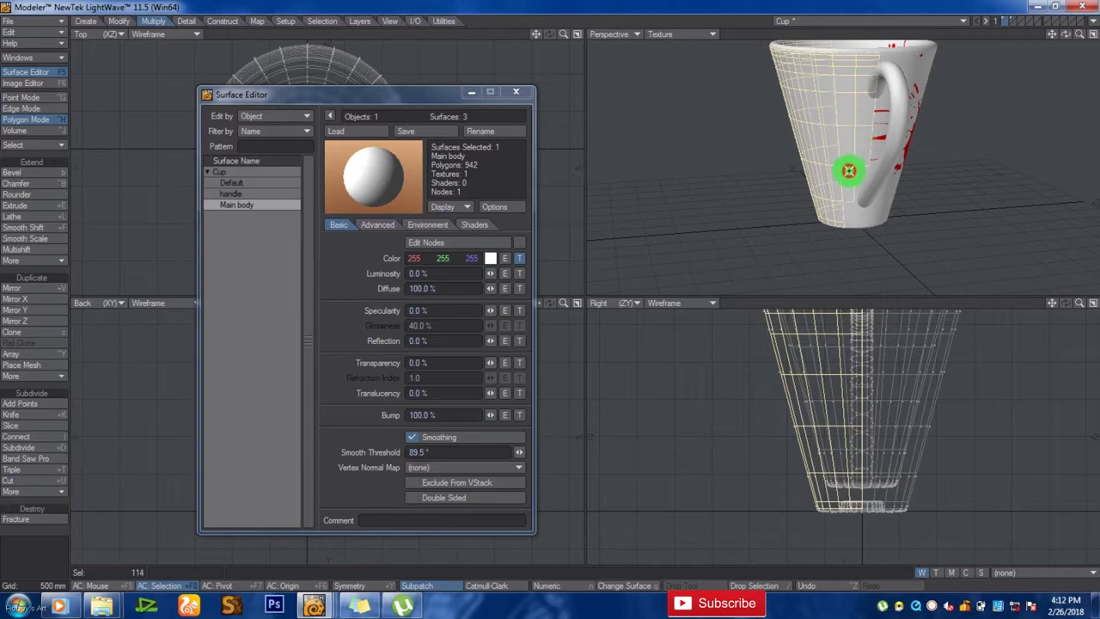
{"action": "left_click_drag", "start_coordinate": [852, 222], "coordinate": [1002, 166]}
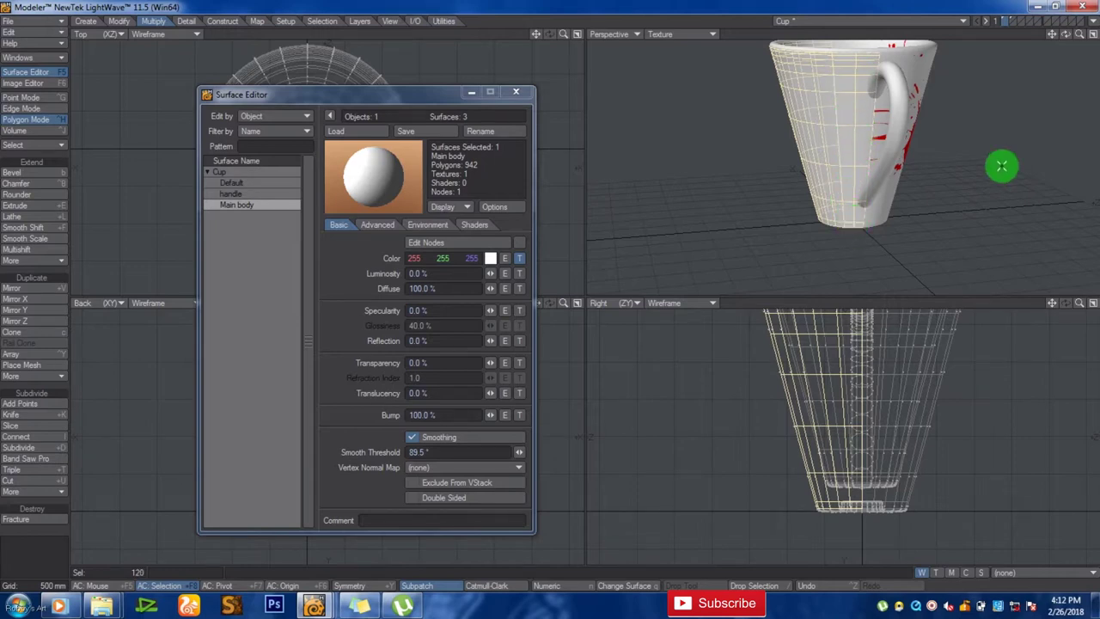
Step: Assign the selected outer-wall polygons to the Main body surface, clear the selection and close the Surface Editor
{"action": "key", "text": "q"}
{"action": "left_click", "coordinate": [673, 289]}
{"action": "left_click", "coordinate": [683, 314]}
{"action": "left_click", "coordinate": [723, 288]}
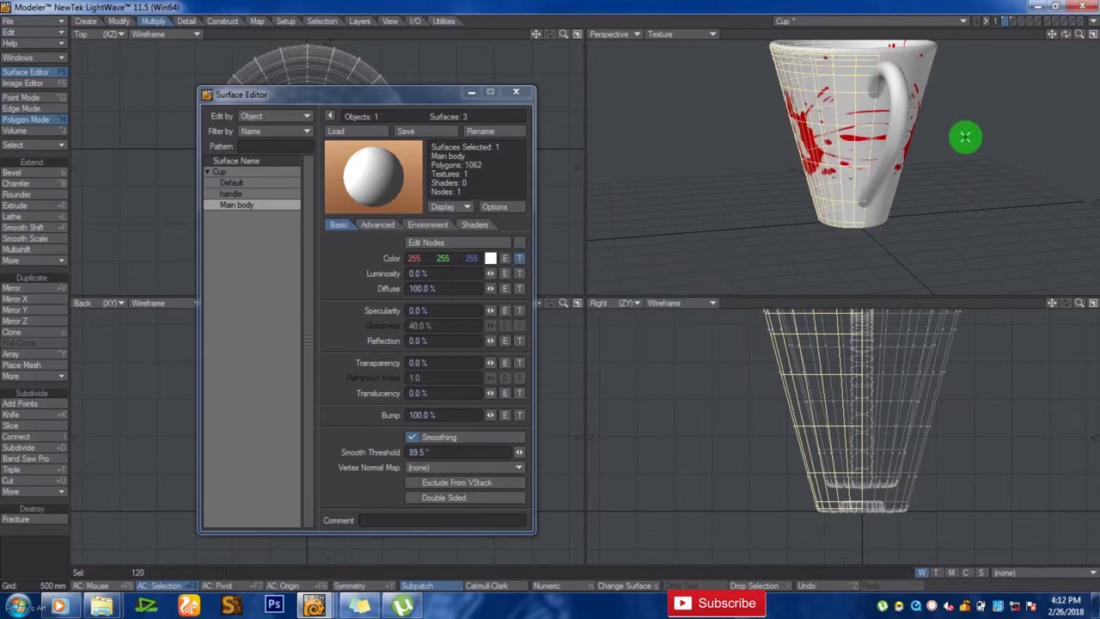
{"action": "key", "text": "slash"}
{"action": "scroll", "coordinate": [1073, 36], "scroll_direction": "down", "scroll_amount": 3}
{"action": "left_click_drag", "start_coordinate": [1068, 35], "coordinate": [551, 289]}
{"action": "left_click", "coordinate": [515, 91]}
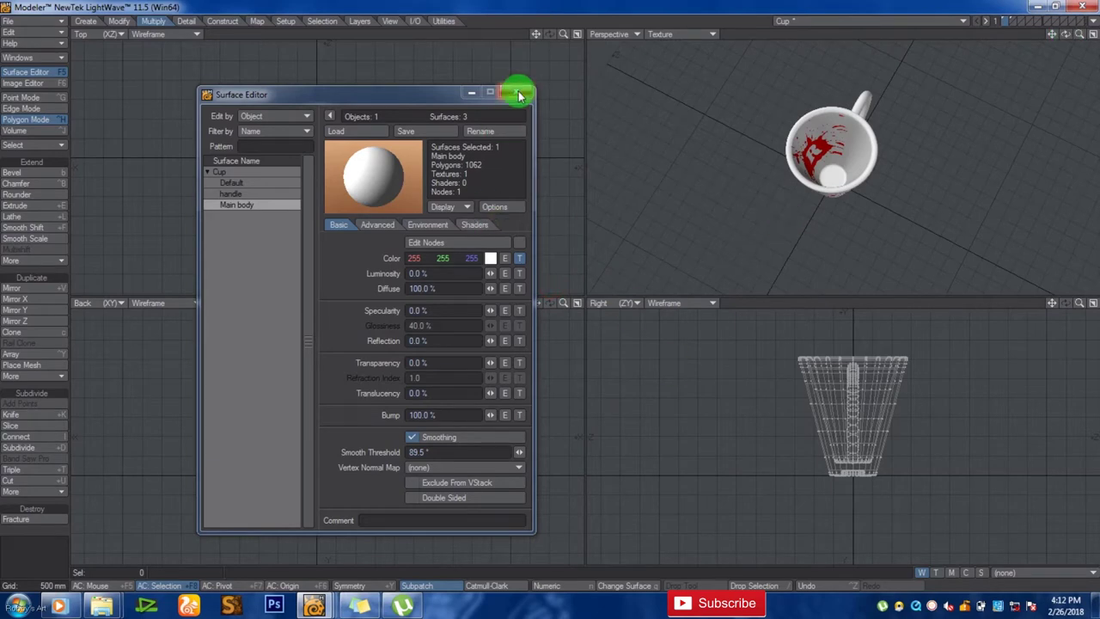
Step: Select a band of polygons running around the cup's inner wall
{"action": "left_click_drag", "start_coordinate": [564, 34], "coordinate": [550, 288]}
{"action": "mouse_move", "coordinate": [758, 72]}
{"action": "left_mouse_down"}
{"action": "mouse_move", "coordinate": [740, 88]}
{"action": "mouse_move", "coordinate": [736, 141]}
{"action": "left_mouse_up"}
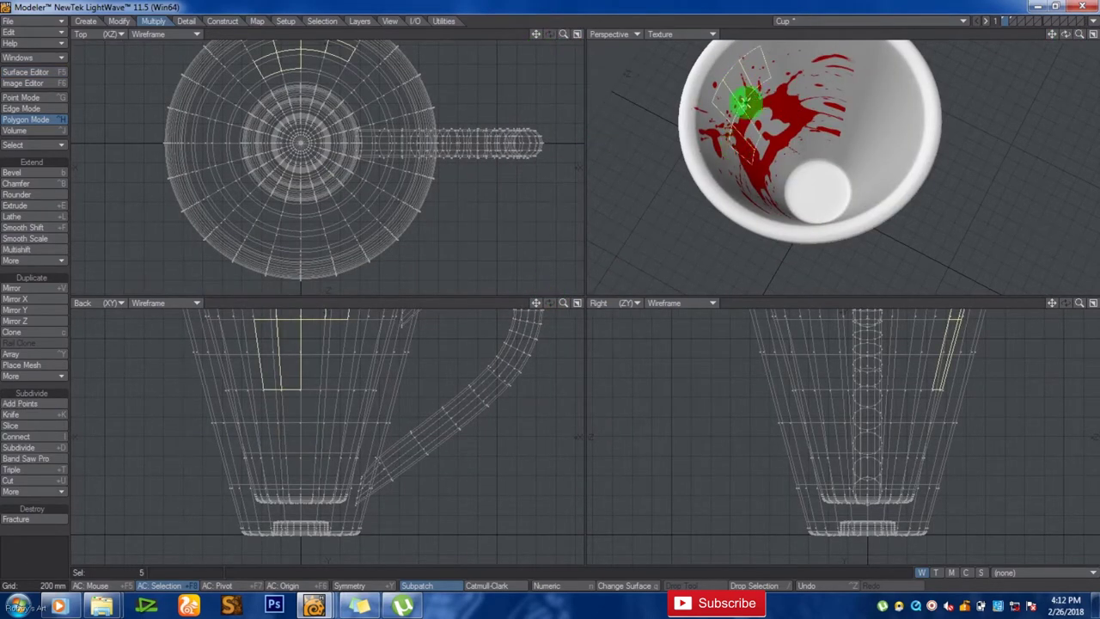
{"action": "mouse_move", "coordinate": [765, 66]}
{"action": "left_mouse_down"}
{"action": "mouse_move", "coordinate": [748, 112]}
{"action": "mouse_move", "coordinate": [867, 115]}
{"action": "mouse_move", "coordinate": [872, 167]}
{"action": "left_mouse_up"}
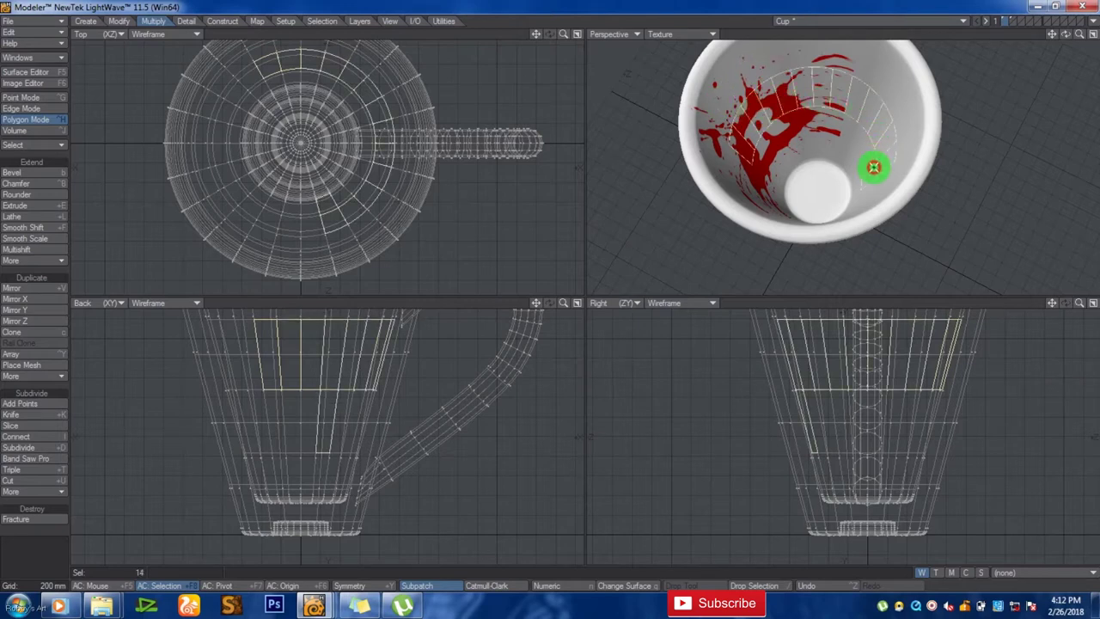
{"action": "left_click", "coordinate": [28, 147]}
{"action": "left_click", "coordinate": [32, 135]}
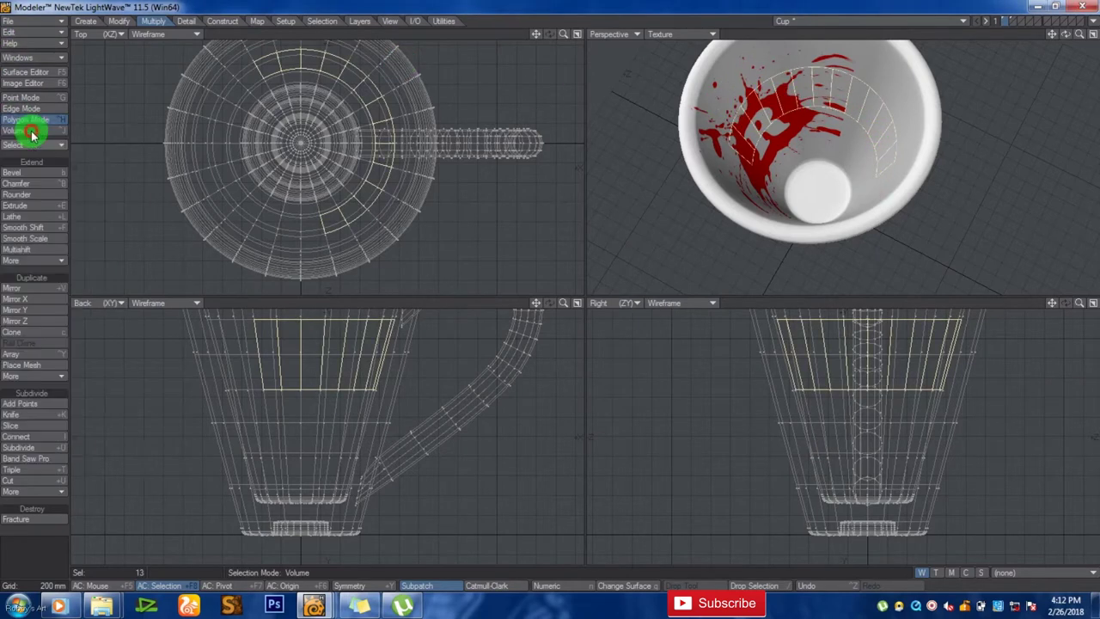
Step: Expand the selection over the cup's entire interior, including the floor and the rim, and trim any excess
{"action": "key", "text": "shift+bracketright"}
{"action": "key", "text": "shift+bracketright"}
{"action": "key", "text": "shift+bracketright"}
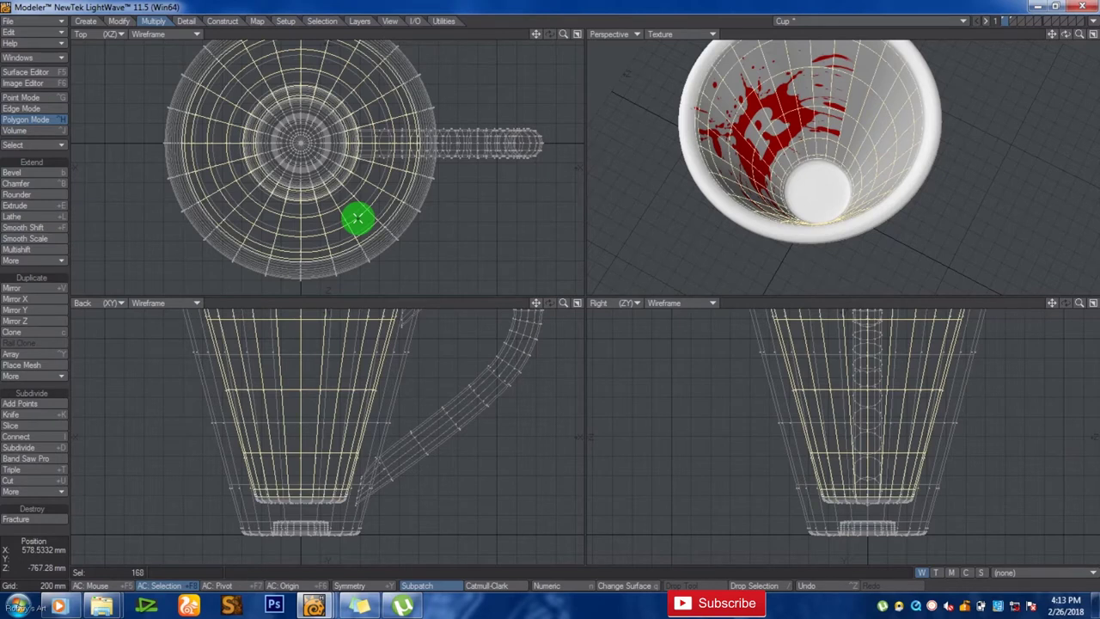
{"action": "key", "text": "shift+bracketright"}
{"action": "key", "text": "shift+bracketright"}
{"action": "key", "text": "shift+bracketright"}
{"action": "key", "text": "a"}
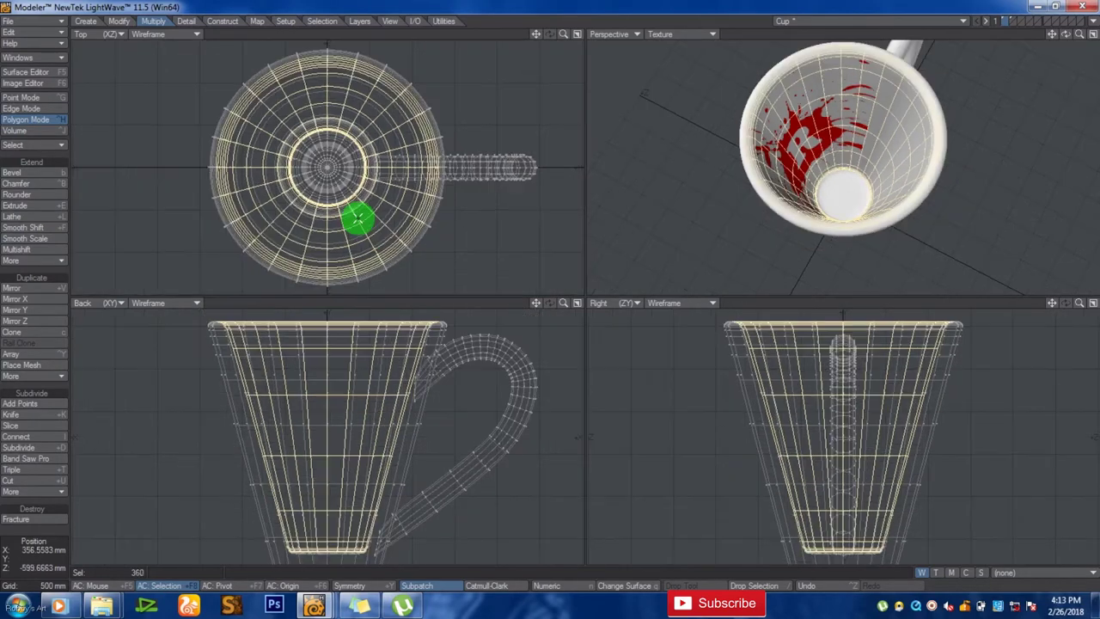
{"action": "key", "text": "shift+bracketright"}
{"action": "key", "text": "shift+bracketright"}
{"action": "key", "text": "shift+bracketright"}
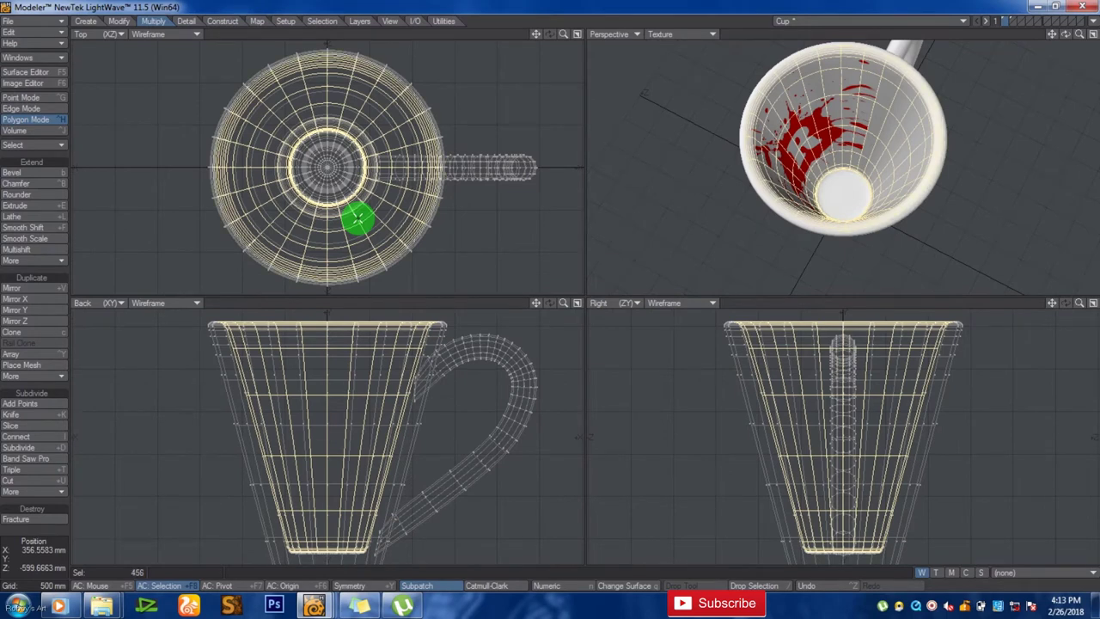
{"action": "key", "text": "shift+bracketright"}
{"action": "key", "text": "shift+bracketright"}
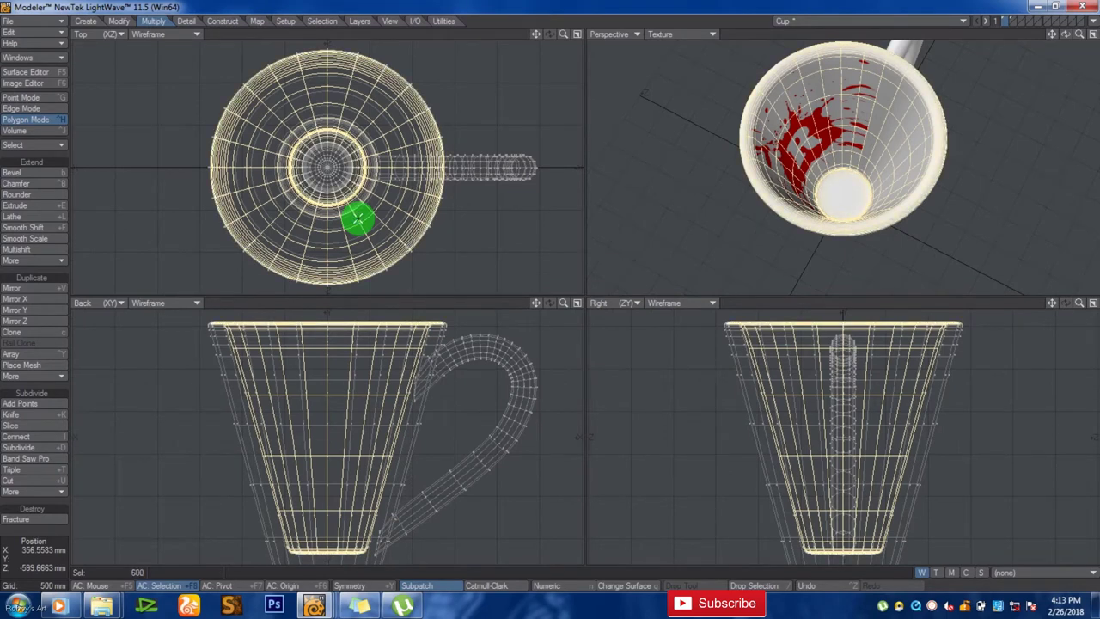
{"action": "key", "text": "shift+bracketright"}
{"action": "scroll", "coordinate": [357, 219], "scroll_direction": "down", "scroll_amount": 1}
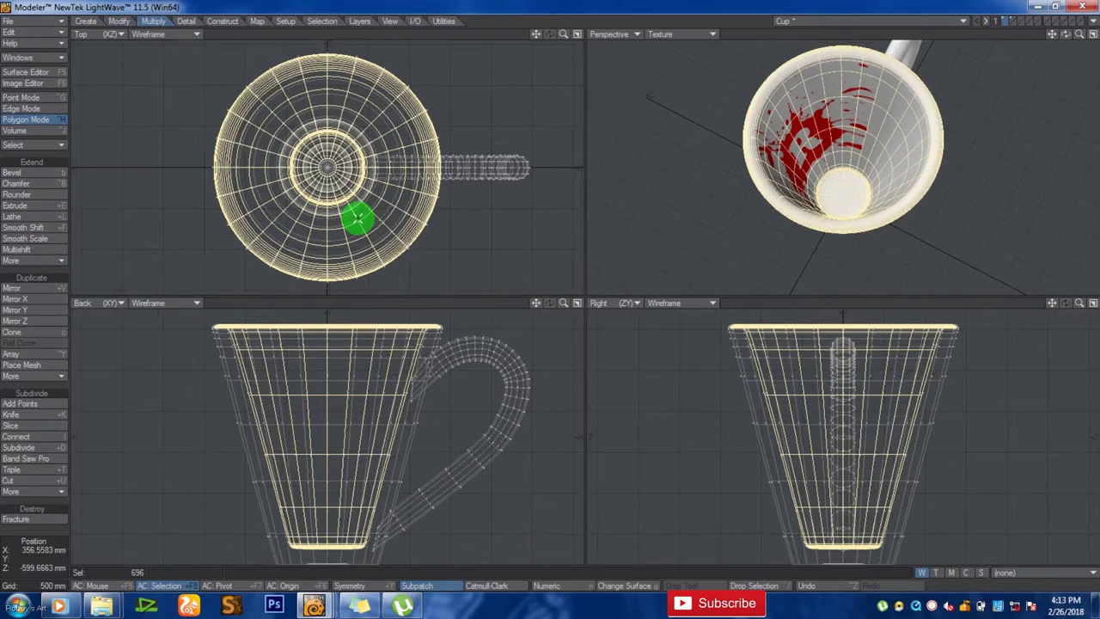
{"action": "key", "text": "shift+bracketleft"}
{"action": "scroll", "coordinate": [1081, 39], "scroll_direction": "up", "scroll_amount": 1}
{"action": "mouse_move", "coordinate": [1067, 37]}
{"action": "left_mouse_down"}
{"action": "mouse_move", "coordinate": [550, 290]}
{"action": "mouse_move", "coordinate": [1067, 37]}
{"action": "left_mouse_up"}
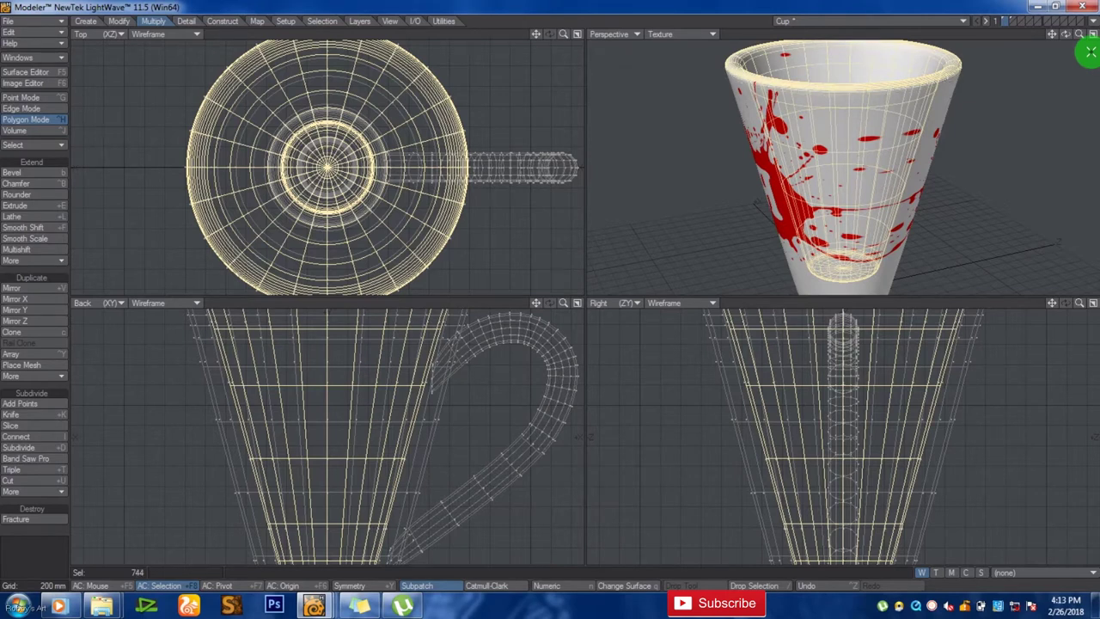
Step: Assign the selected interior polygons to a new surface named "Inside the cup" and clear the selection
{"action": "type", "text": "qInside the cup"}
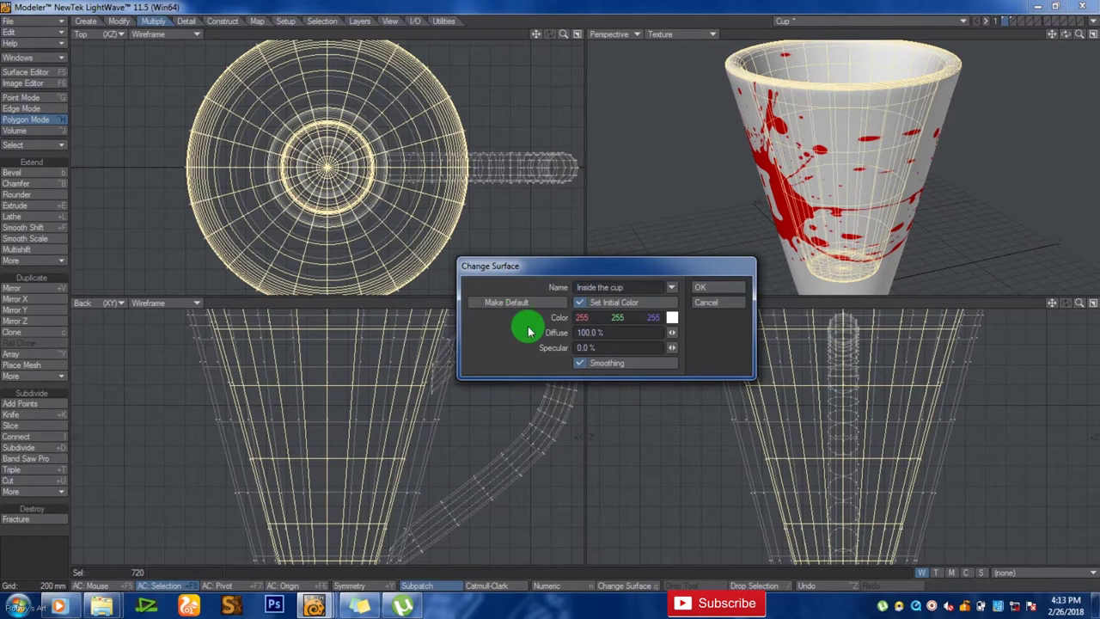
{"action": "left_click", "coordinate": [694, 290]}
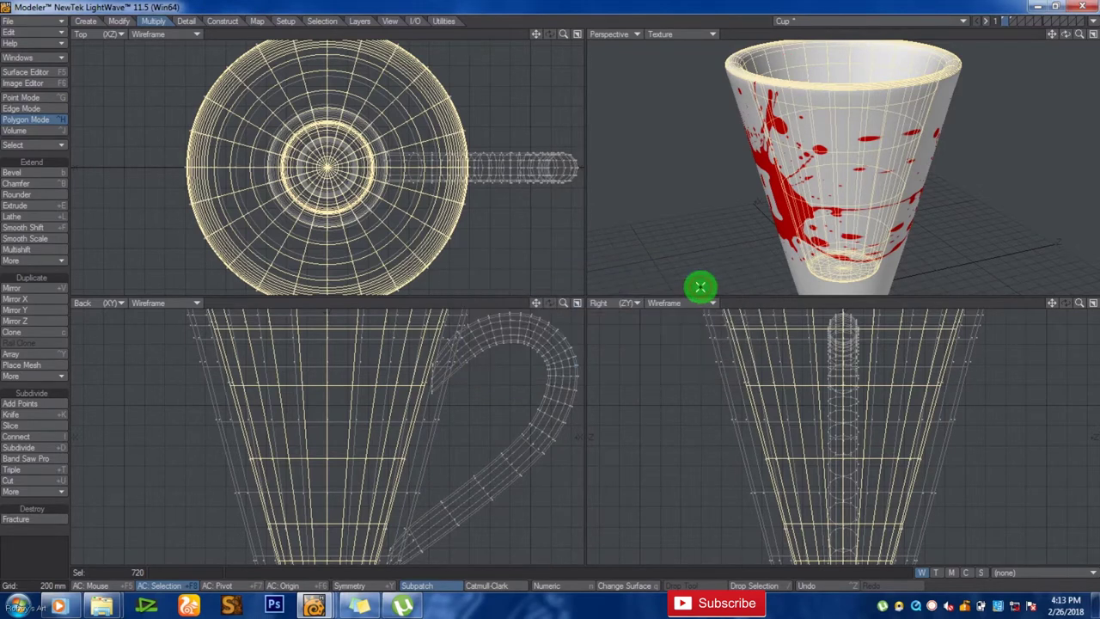
{"action": "key", "text": "slash"}
{"action": "key", "text": "a"}
{"action": "left_click_drag", "start_coordinate": [1065, 34], "coordinate": [486, 115]}
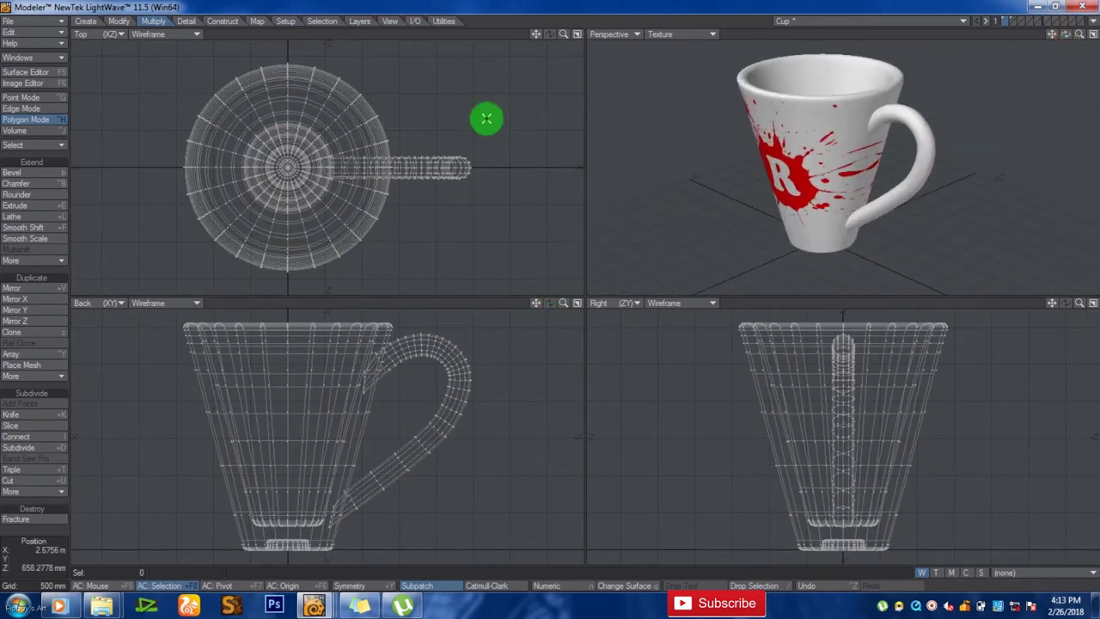
Step: Try a light green and a pure green (0, 255, 0) as the handle surface's colour
{"action": "left_click", "coordinate": [26, 72]}
{"action": "left_click", "coordinate": [490, 258]}
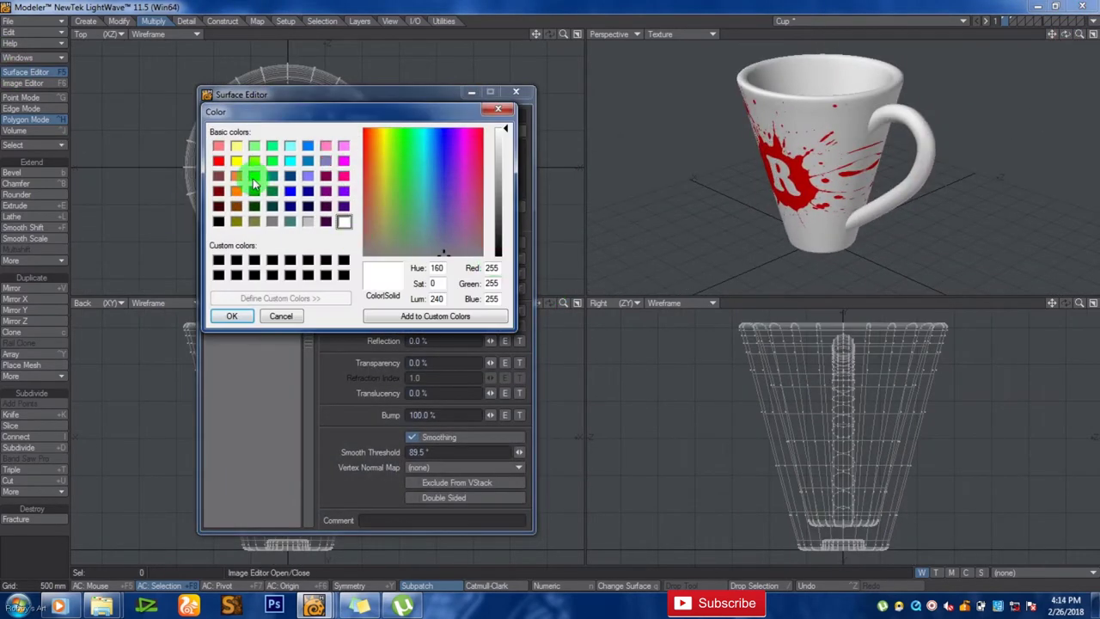
{"action": "left_click", "coordinate": [254, 145]}
{"action": "left_click", "coordinate": [232, 315]}
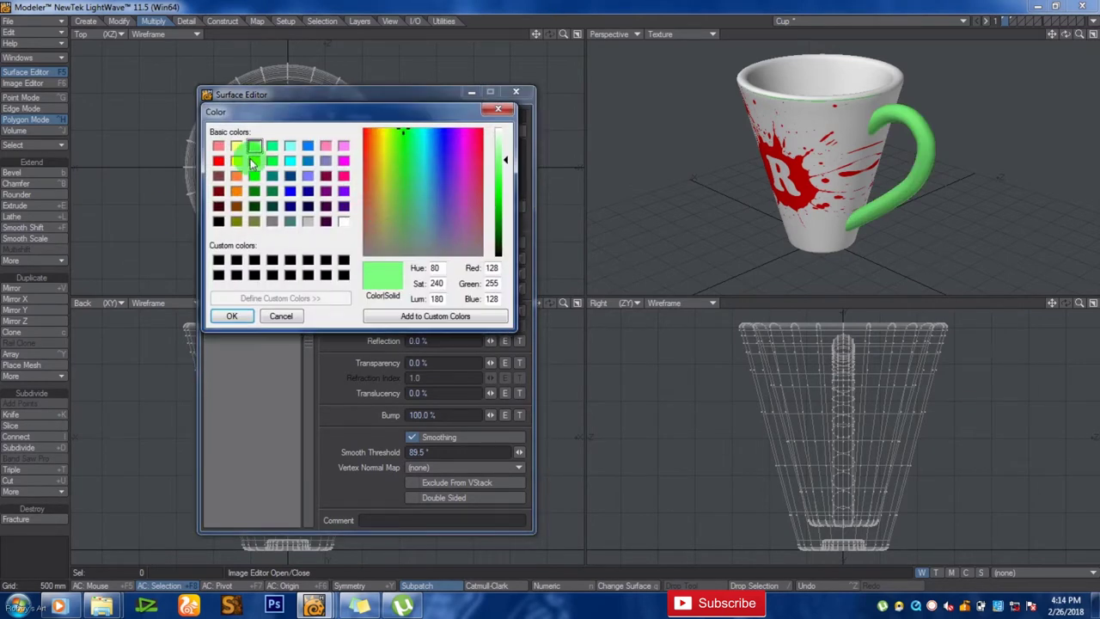
{"action": "left_click", "coordinate": [255, 185]}
{"action": "left_click", "coordinate": [232, 315]}
Step: Try green (0, 255, 0) on the Inside the cup surface, and return its colour to white
{"action": "left_click", "coordinate": [242, 204]}
{"action": "left_click", "coordinate": [492, 258]}
{"action": "left_click", "coordinate": [254, 145]}
{"action": "left_click", "coordinate": [255, 174]}
{"action": "left_click", "coordinate": [231, 307]}
{"action": "left_click", "coordinate": [491, 262]}
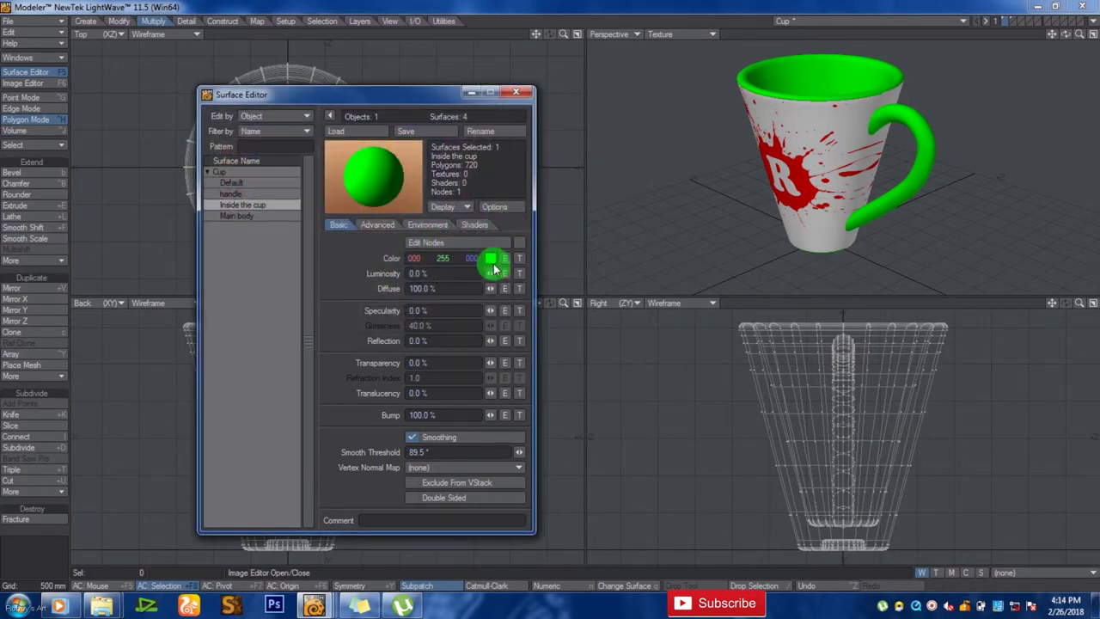
{"action": "left_click", "coordinate": [342, 224]}
{"action": "left_click", "coordinate": [236, 313]}
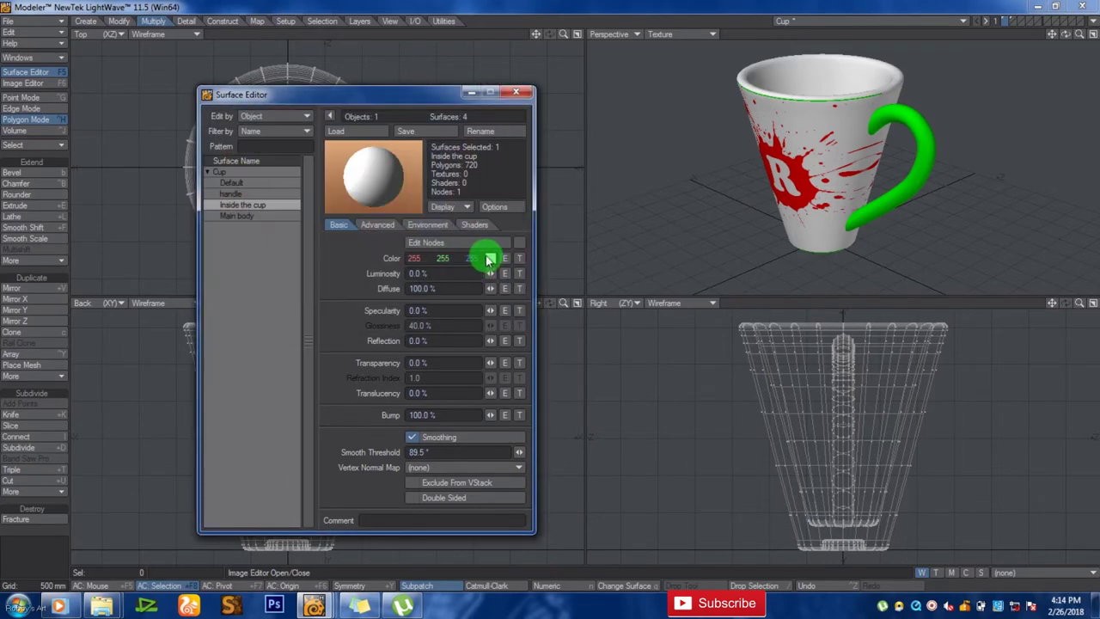
Step: Set the Main body surface's colour to green (0, 255, 0) and check its colour texture settings
{"action": "left_click", "coordinate": [492, 258]}
{"action": "left_click", "coordinate": [254, 174]}
{"action": "left_click", "coordinate": [232, 316]}
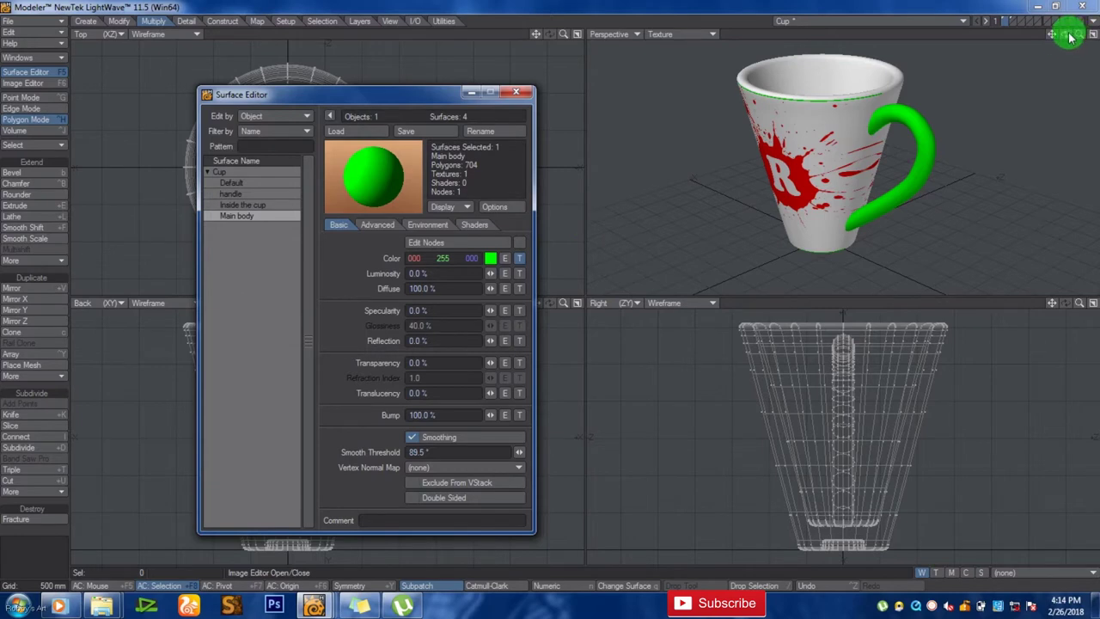
{"action": "left_click_drag", "start_coordinate": [1065, 34], "coordinate": [550, 288]}
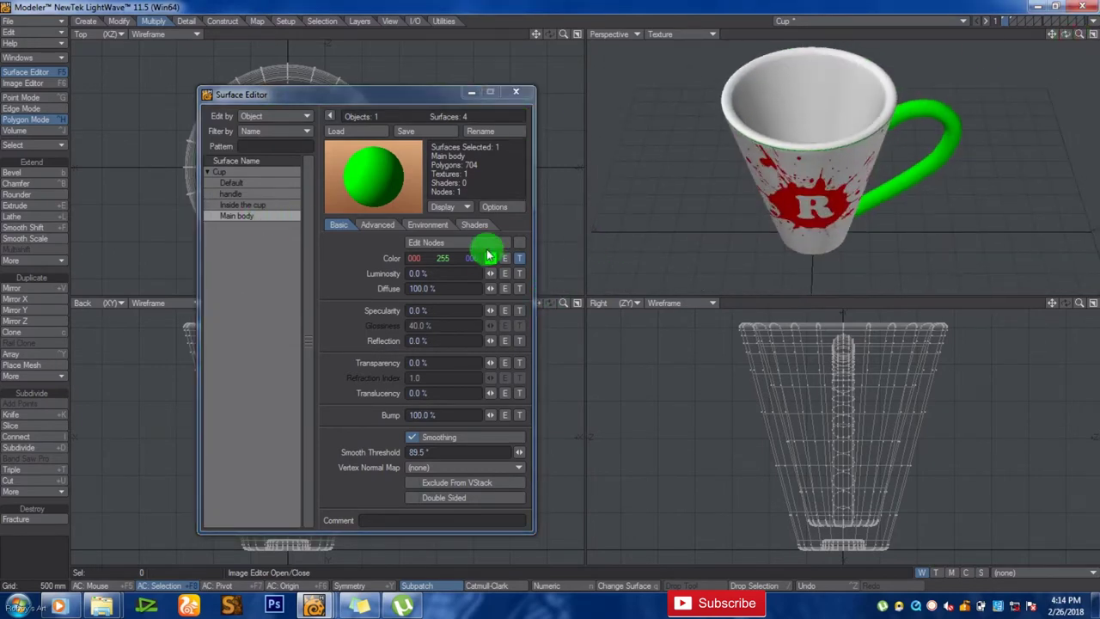
{"action": "left_click", "coordinate": [521, 260]}
{"action": "left_click", "coordinate": [518, 261]}
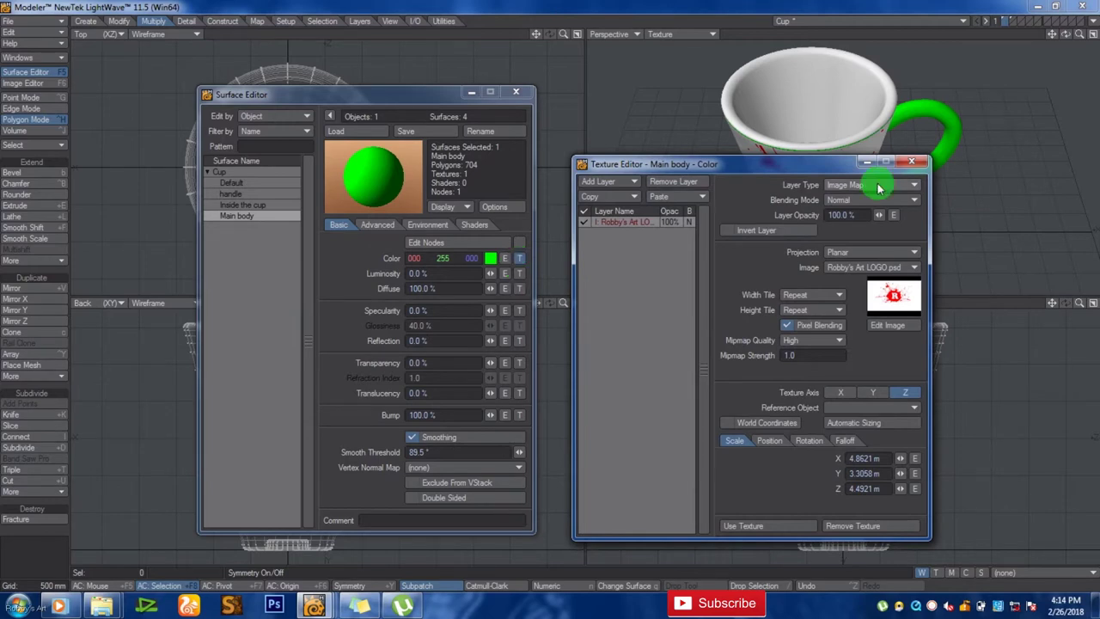
{"action": "left_click", "coordinate": [911, 162]}
Step: Set the handle surface's colour to white (255, 255, 255) and save the object
{"action": "left_click", "coordinate": [230, 194]}
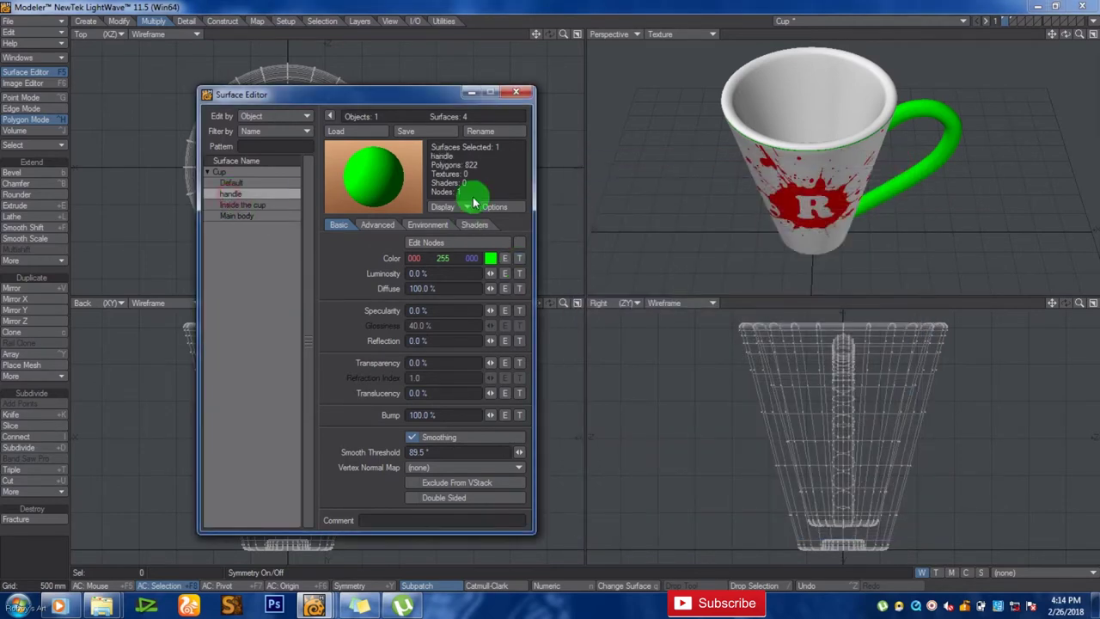
{"action": "left_click", "coordinate": [491, 258]}
{"action": "left_click", "coordinate": [339, 221]}
{"action": "left_click", "coordinate": [236, 312]}
{"action": "left_click_drag", "start_coordinate": [1065, 34], "coordinate": [551, 288]}
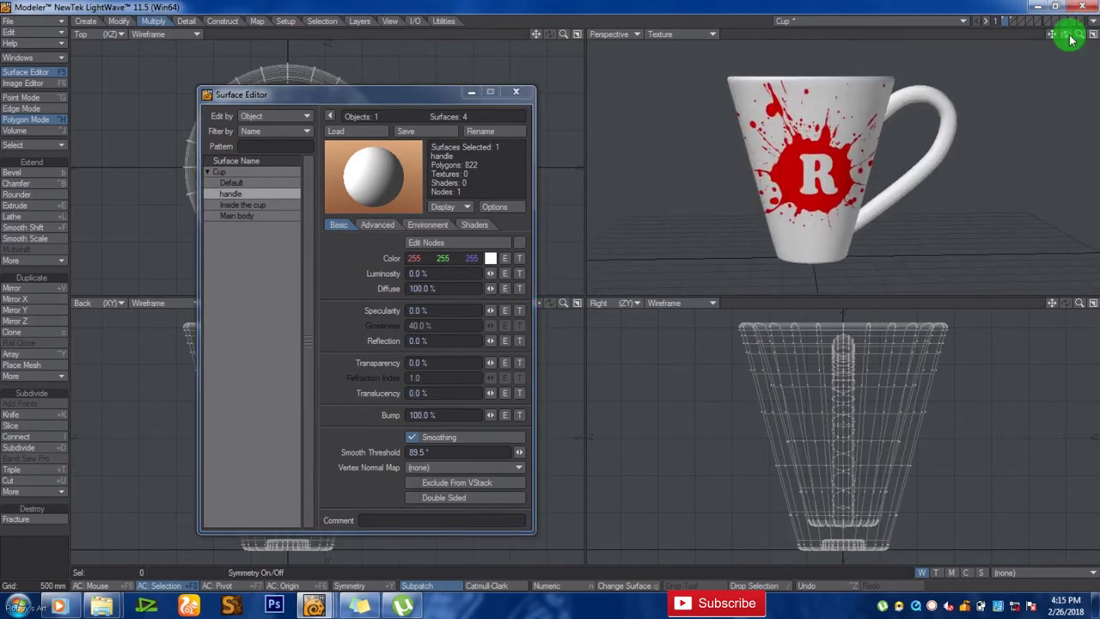
{"action": "mouse_move", "coordinate": [1083, 42]}
{"action": "left_mouse_down"}
{"action": "mouse_move", "coordinate": [550, 288]}
{"action": "mouse_move", "coordinate": [550, 275]}
{"action": "mouse_move", "coordinate": [550, 288]}
{"action": "mouse_move", "coordinate": [1065, 35]}
{"action": "left_mouse_up"}
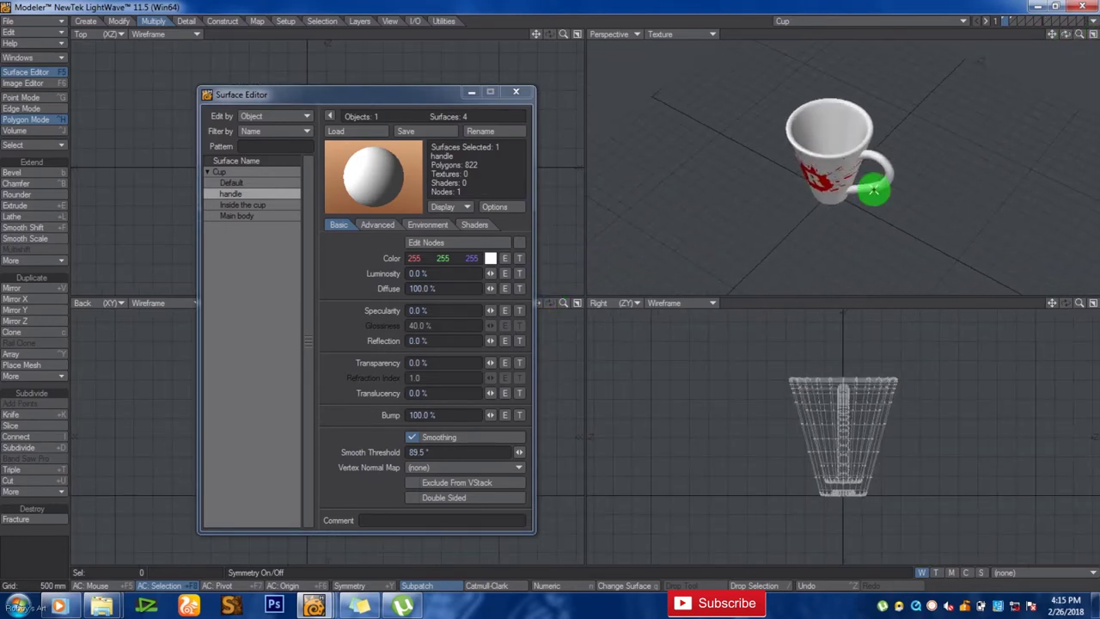
Step: Restart Modeler, close its empty Surface Editor and load Cup.lwo from the recent files
{"action": "right_click", "coordinate": [318, 608]}
{"action": "left_click", "coordinate": [363, 569]}
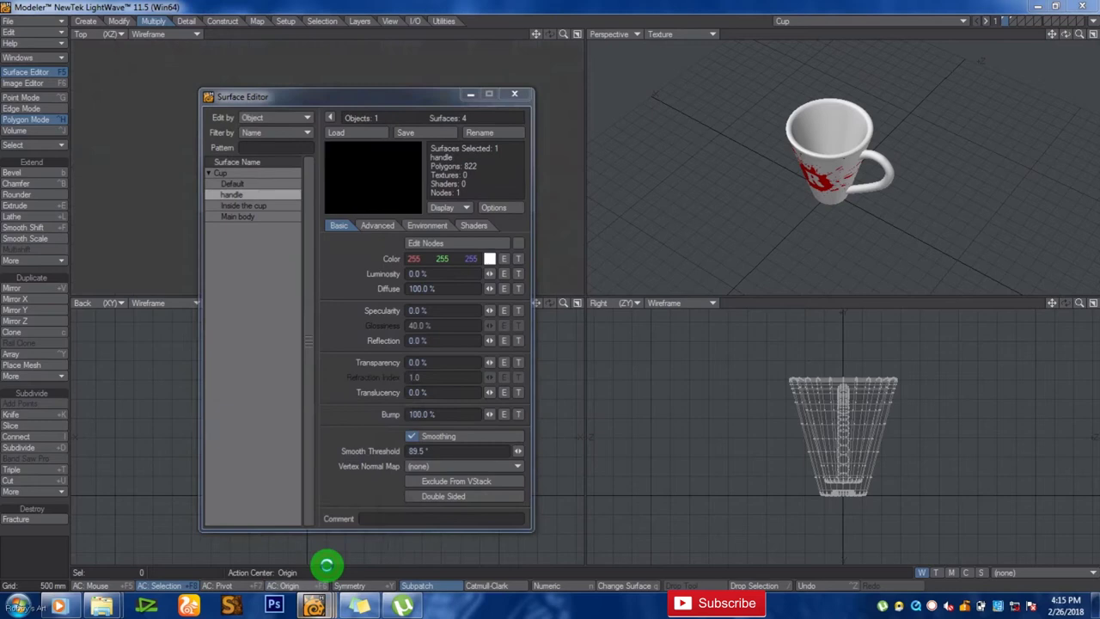
{"action": "left_click", "coordinate": [318, 606]}
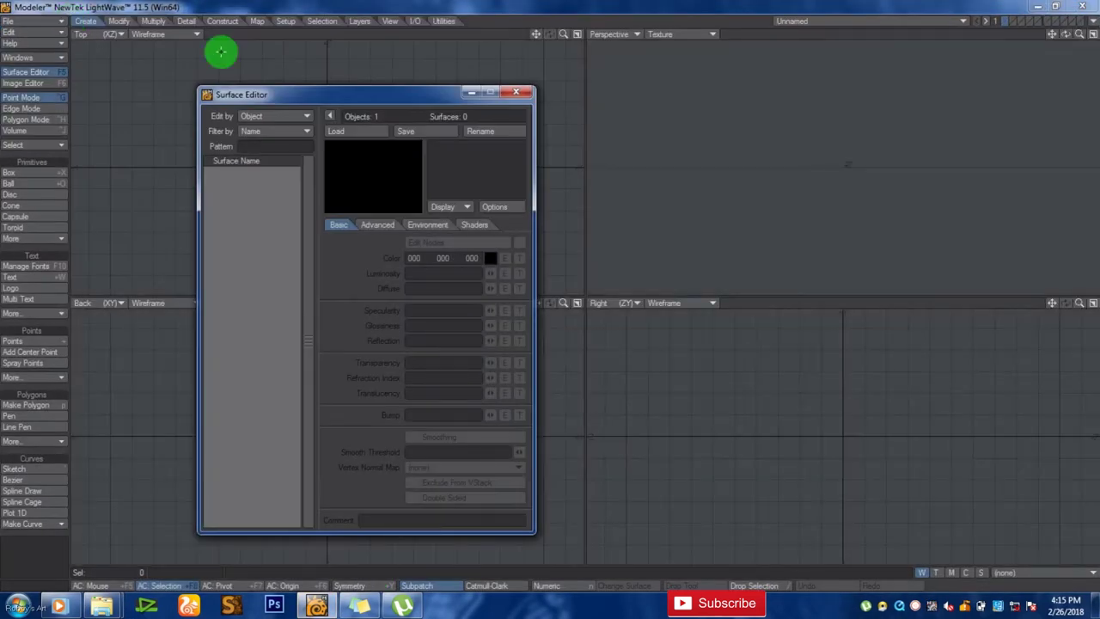
{"action": "left_click", "coordinate": [513, 96]}
{"action": "left_click", "coordinate": [8, 21]}
{"action": "mouse_move", "coordinate": [49, 61]}
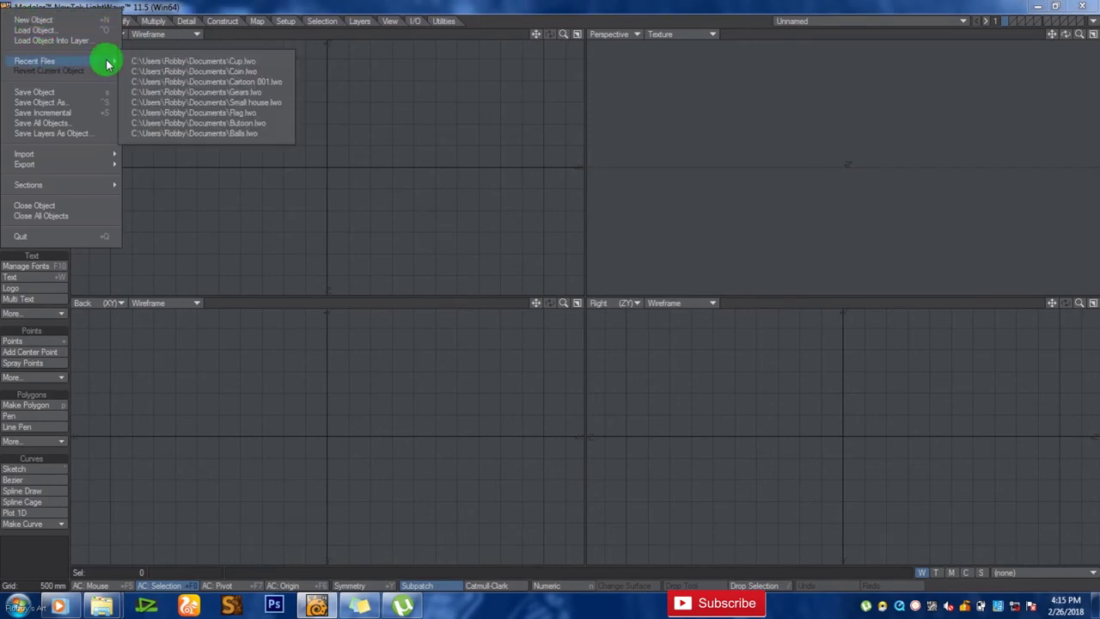
{"action": "left_click", "coordinate": [194, 61]}
Step: Send the cup to Layout and set the perspective viewport's shading mode to VPR
{"action": "left_click", "coordinate": [985, 20]}
{"action": "left_click", "coordinate": [1073, 48]}
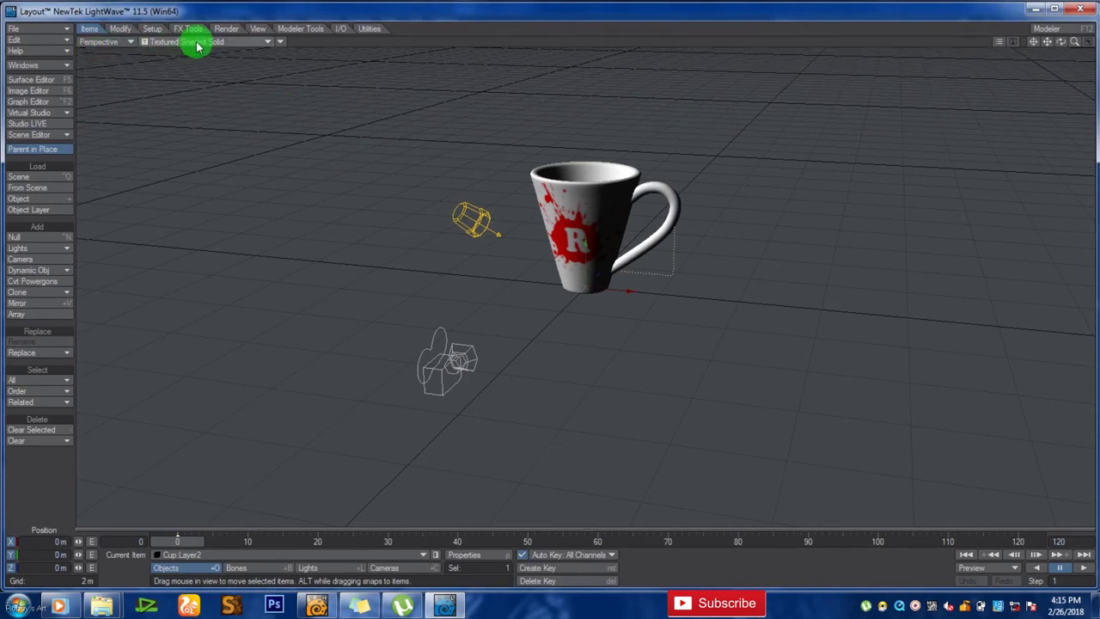
{"action": "left_click", "coordinate": [284, 43]}
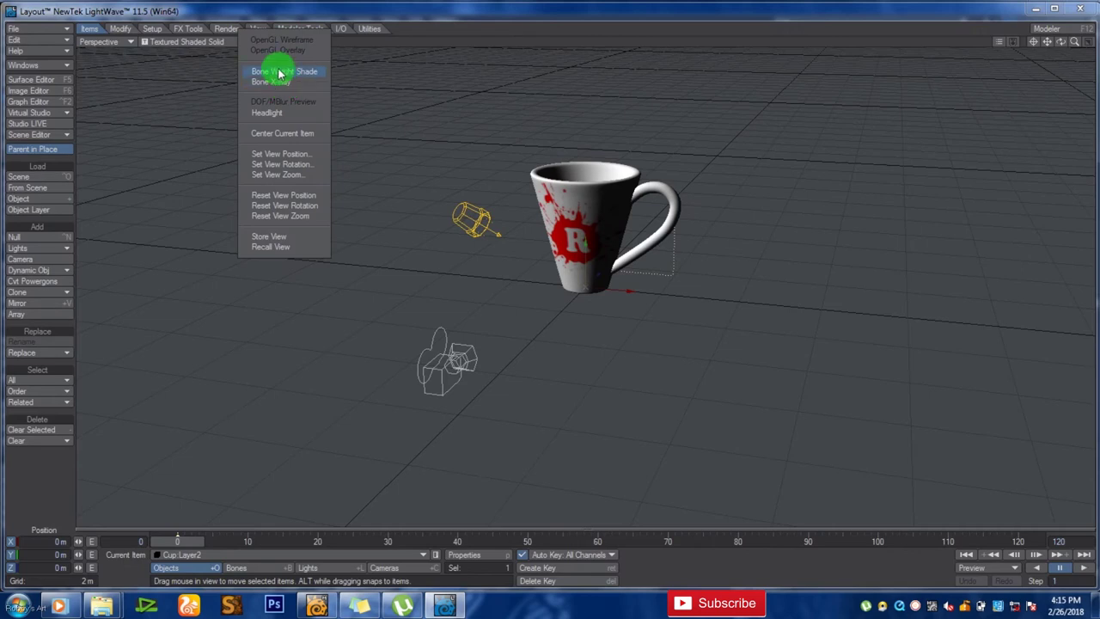
{"action": "left_click", "coordinate": [167, 39]}
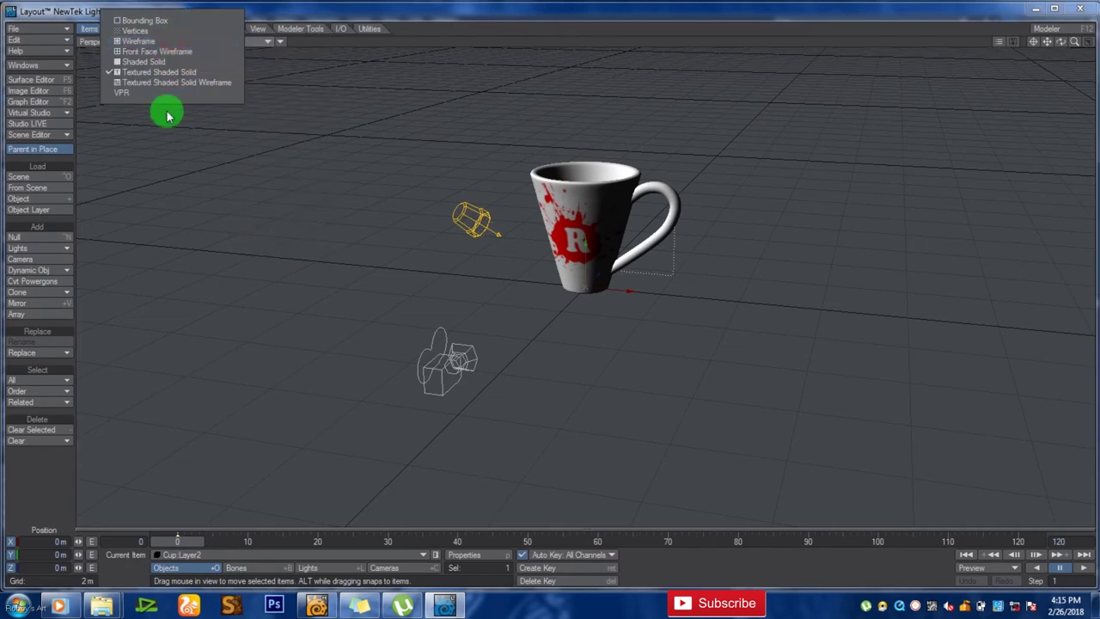
{"action": "left_click", "coordinate": [161, 95]}
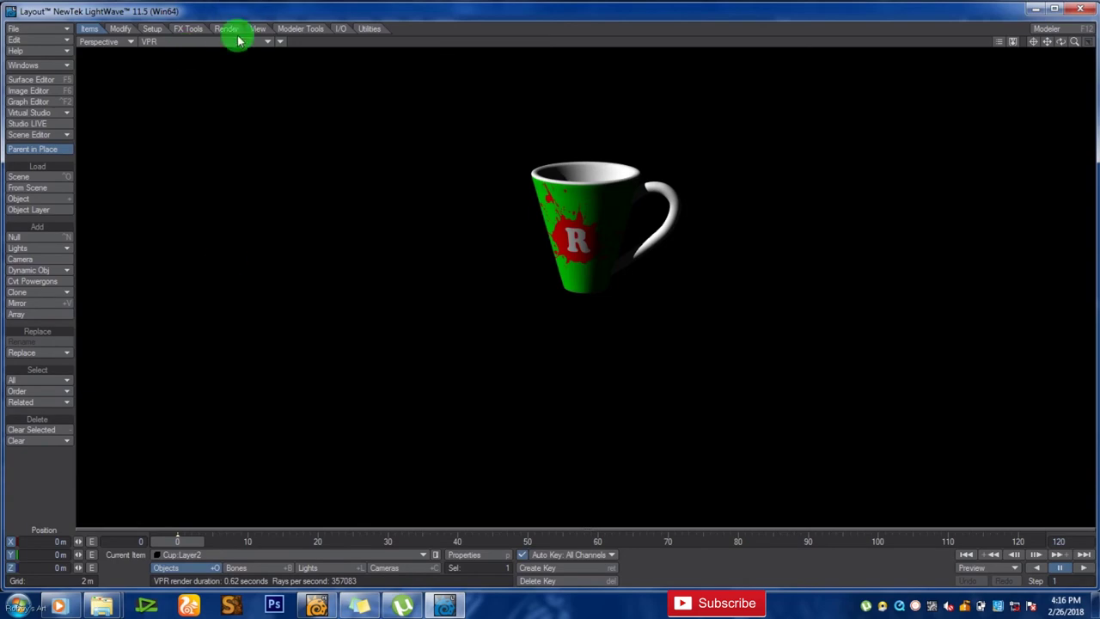
Step: Set the scene's backdrop colour to white and close the Effects window
{"action": "left_click", "coordinate": [45, 67]}
{"action": "left_click", "coordinate": [40, 196]}
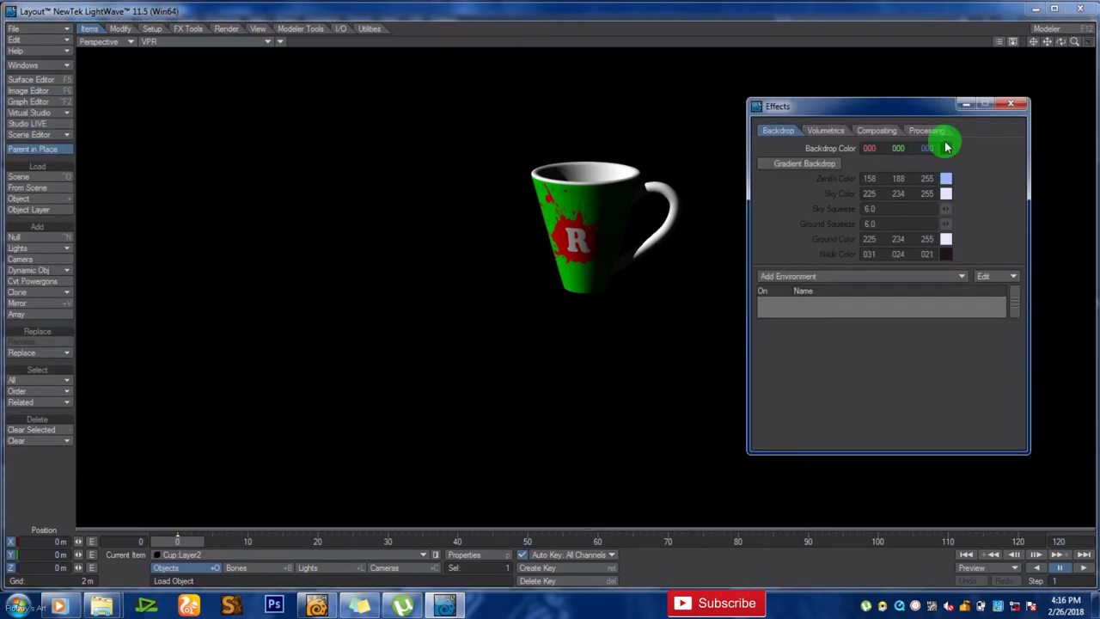
{"action": "left_click", "coordinate": [943, 143]}
{"action": "left_click", "coordinate": [891, 230]}
{"action": "left_click", "coordinate": [781, 327]}
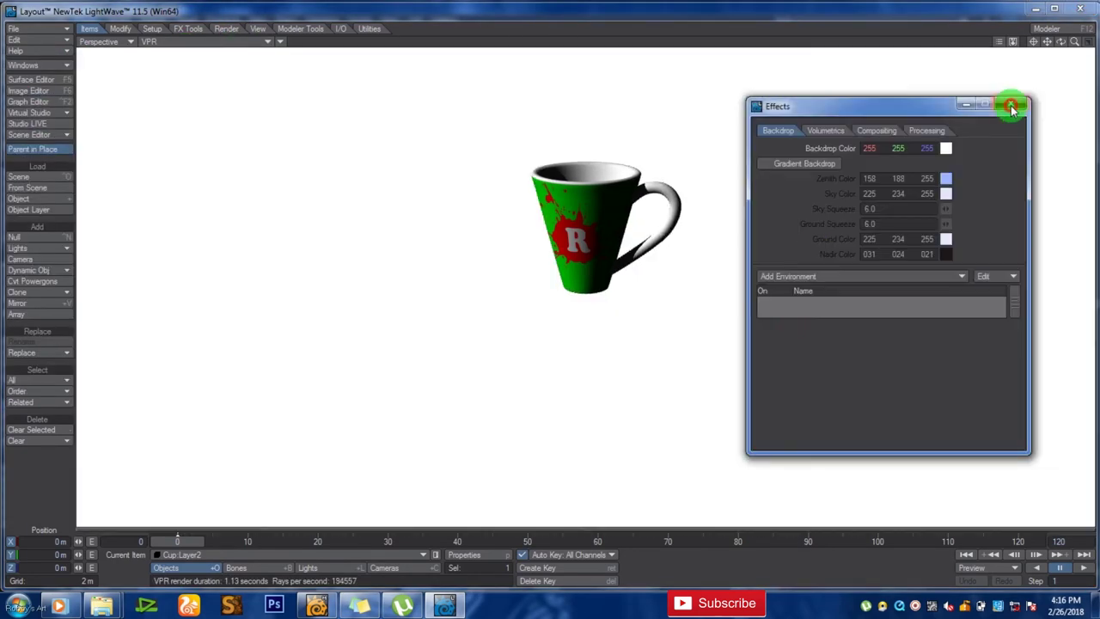
{"action": "left_click", "coordinate": [1010, 103]}
Step: Set the scene light's intensity to 0 and turn off its Affect Diffuse and Affect OpenGL options
{"action": "left_click", "coordinate": [307, 567]}
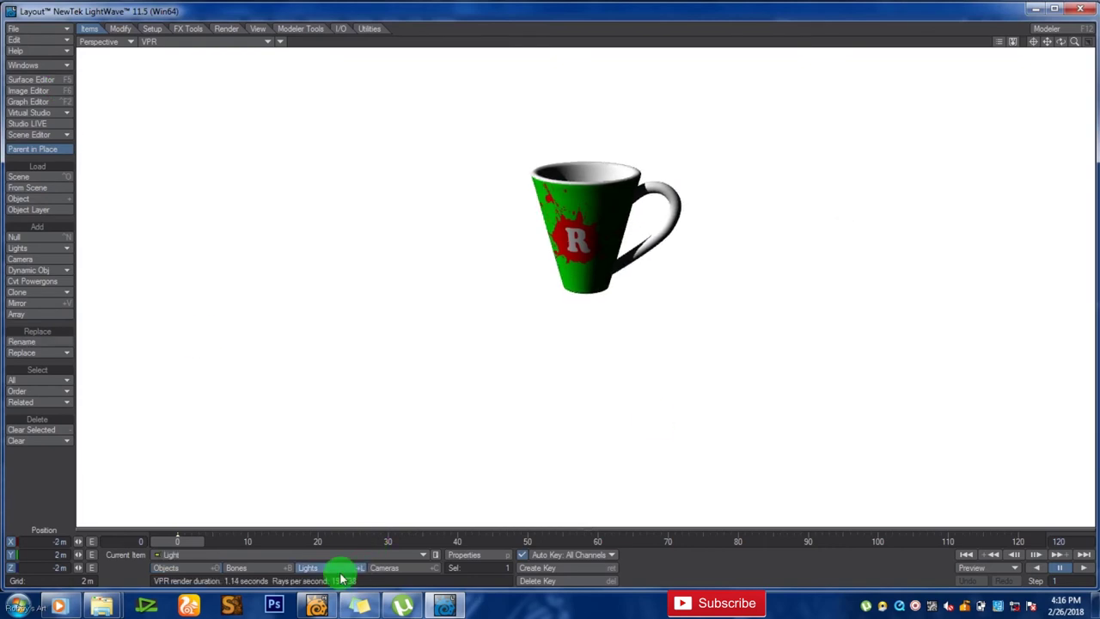
{"action": "key", "text": "p"}
{"action": "left_click", "coordinate": [941, 187]}
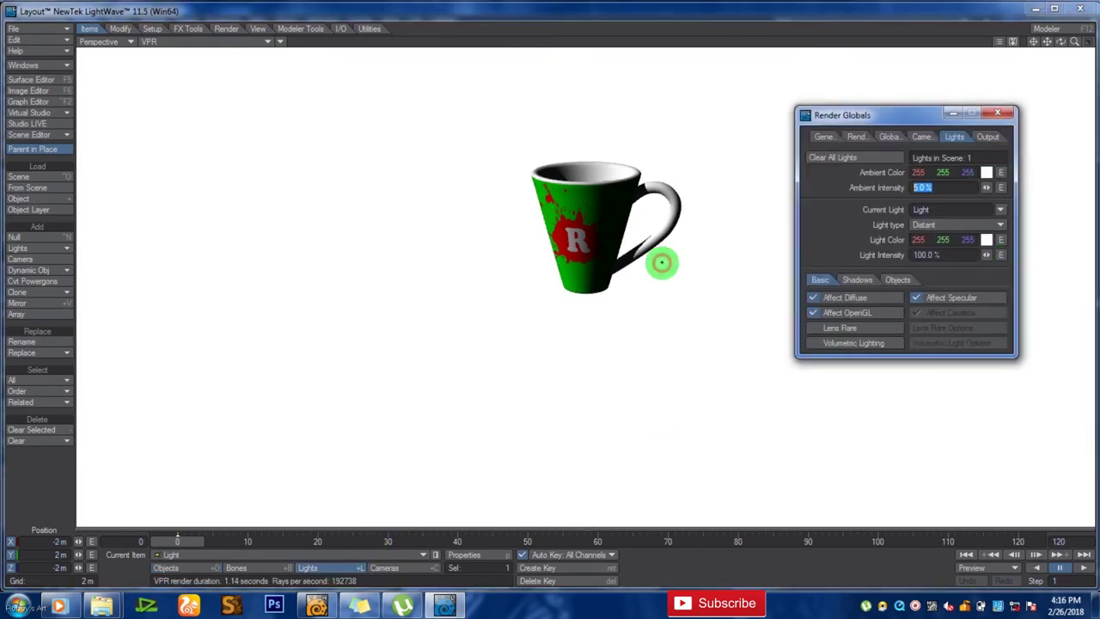
{"action": "left_click", "coordinate": [961, 255]}
{"action": "type", "text": "0"}
{"action": "key", "text": "Tab"}
{"action": "left_click", "coordinate": [871, 297]}
{"action": "left_click", "coordinate": [867, 312]}
Step: Enable radiosity in the global illumination settings and close Render Globals
{"action": "left_click", "coordinate": [887, 136]}
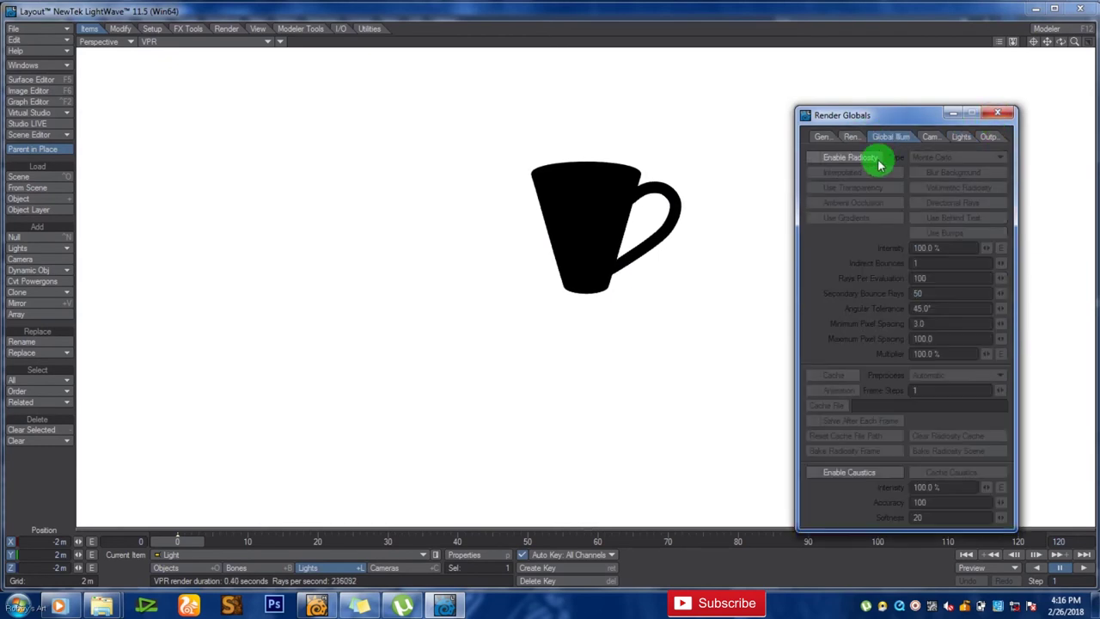
{"action": "left_click", "coordinate": [855, 157]}
{"action": "left_click", "coordinate": [996, 114]}
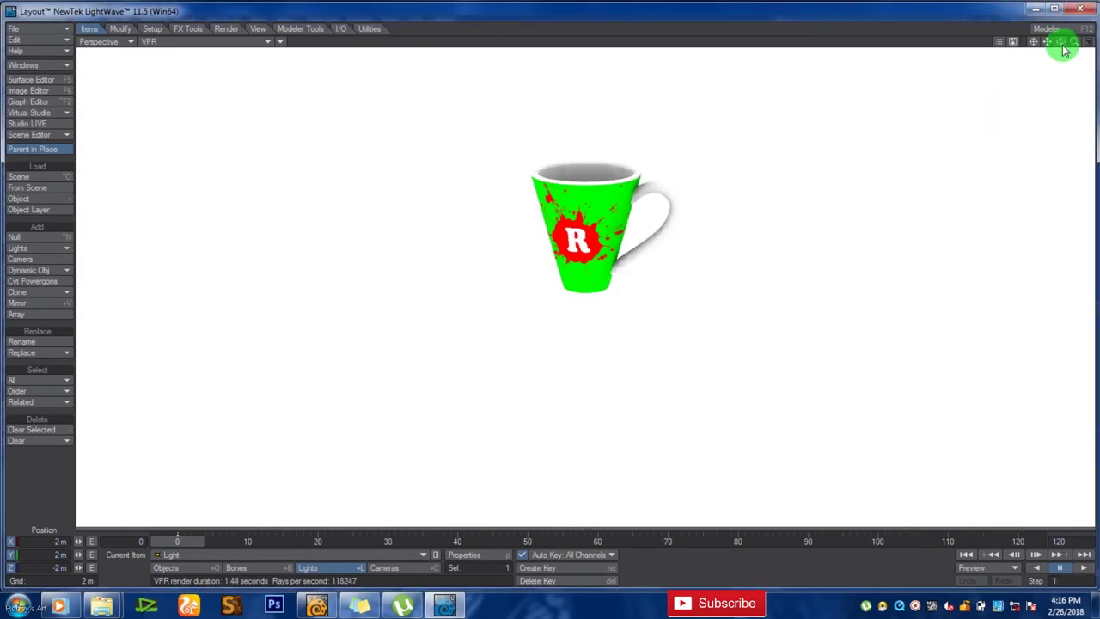
Step: Open the cup's surface settings and set the handle surface's colour to bright green (0, 255, 0)
{"action": "left_click_drag", "start_coordinate": [1052, 46], "coordinate": [1048, 42]}
{"action": "left_click", "coordinate": [31, 79]}
{"action": "left_click", "coordinate": [696, 121]}
{"action": "left_click", "coordinate": [694, 119]}
{"action": "left_click", "coordinate": [721, 140]}
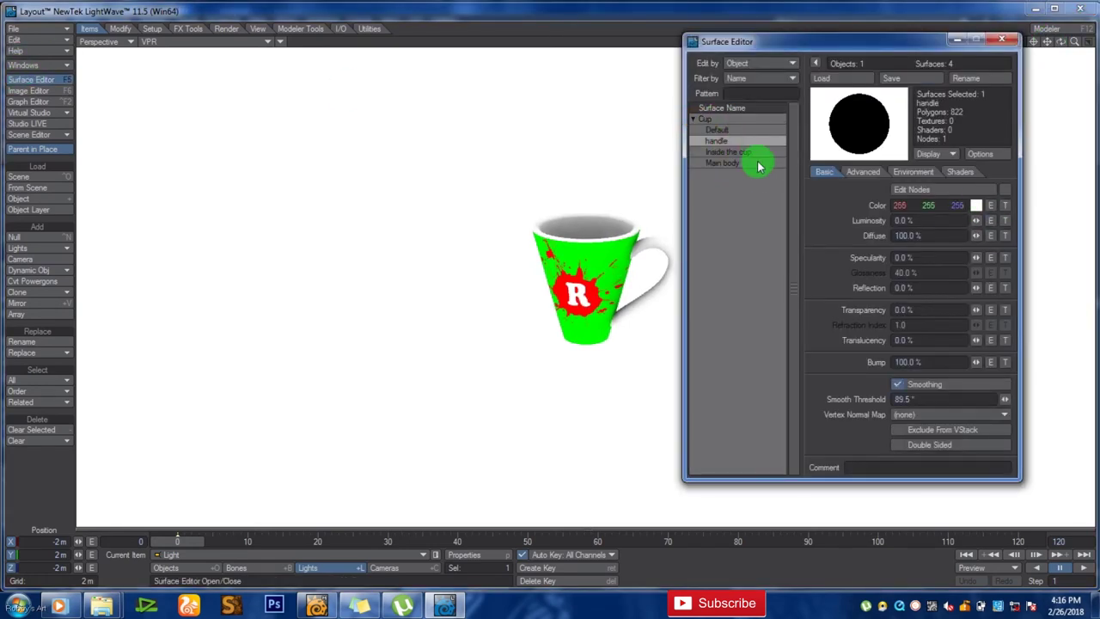
{"action": "left_click", "coordinate": [996, 206]}
{"action": "left_click", "coordinate": [738, 126]}
{"action": "left_click", "coordinate": [713, 262]}
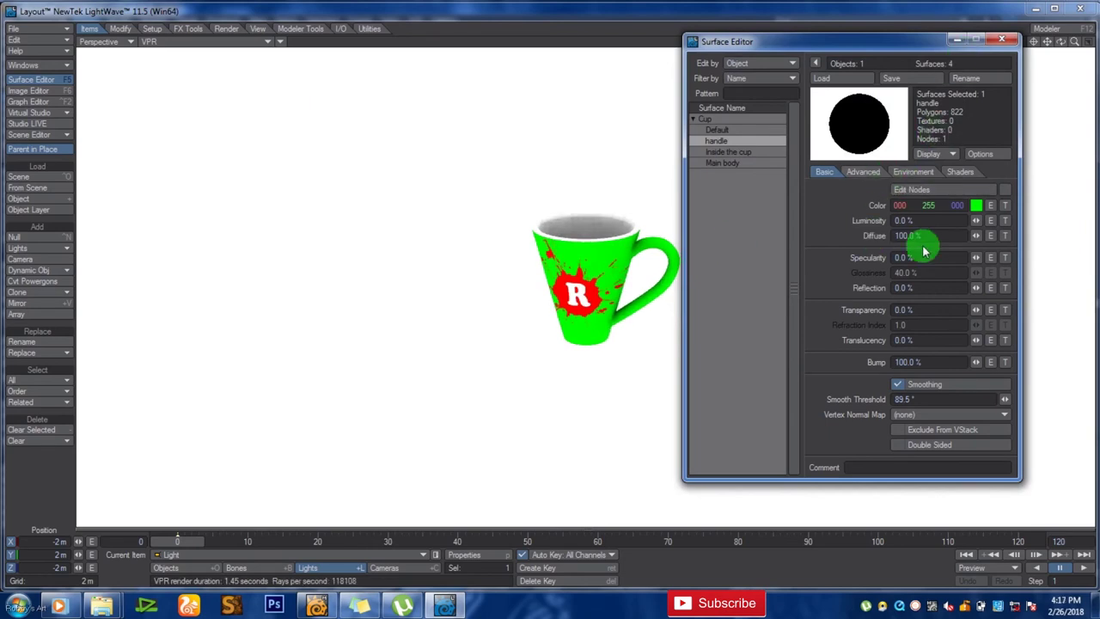
Step: Change the handle surface's colour to dark green with RGB values 0, 128, 64
{"action": "left_click", "coordinate": [976, 205]}
{"action": "left_click", "coordinate": [750, 136]}
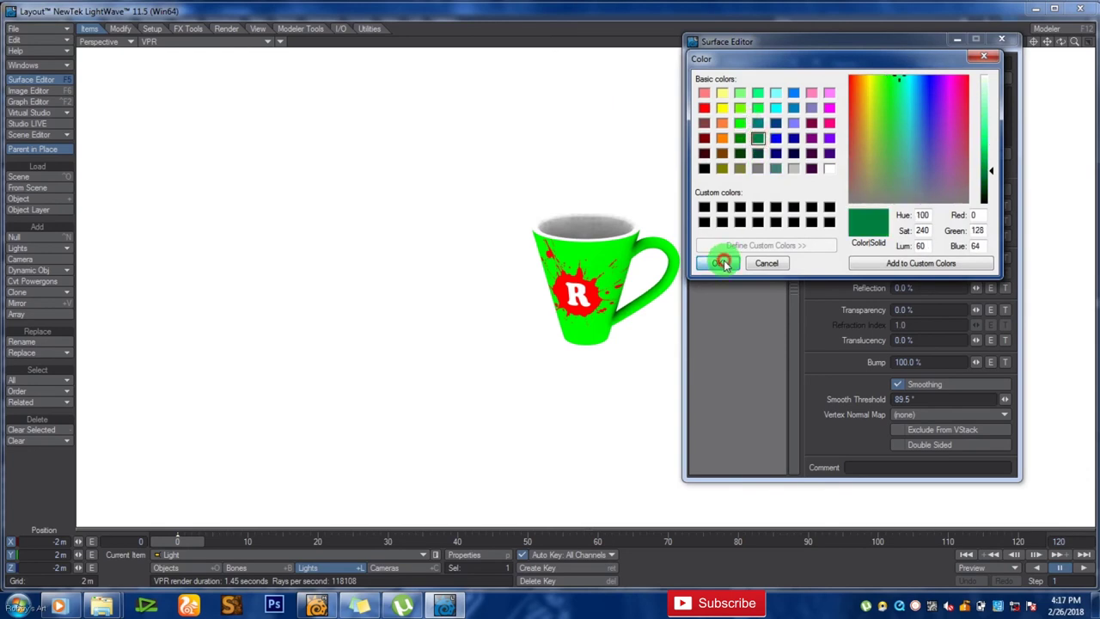
{"action": "left_click", "coordinate": [717, 261]}
Step: Set the Main body surface's base colour to dark green (0, 128, 0)
{"action": "left_click", "coordinate": [722, 163]}
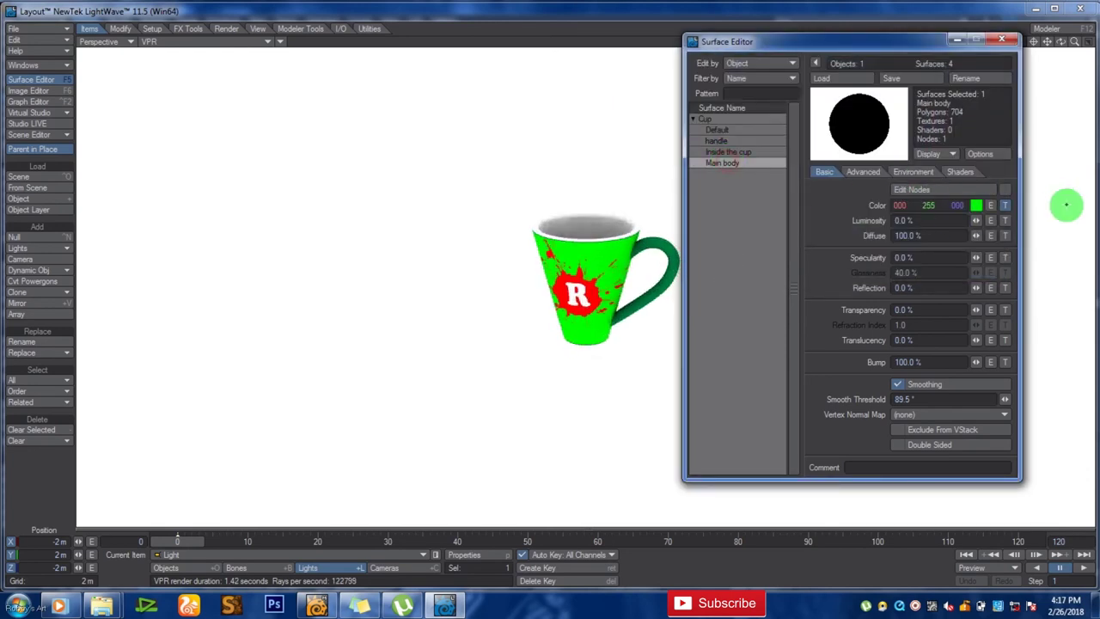
{"action": "left_click", "coordinate": [976, 206]}
{"action": "left_click", "coordinate": [739, 138]}
{"action": "left_click", "coordinate": [716, 262]}
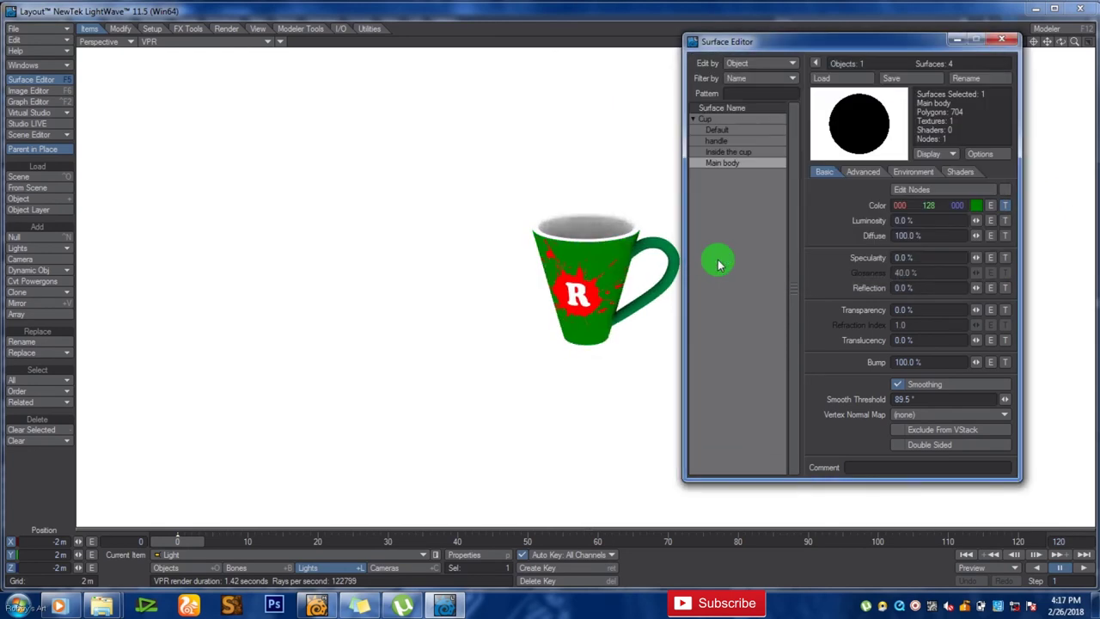
Step: Change the Main body surface's base colour to black (0, 0, 0)
{"action": "left_click", "coordinate": [978, 207]}
{"action": "left_click", "coordinate": [829, 168]}
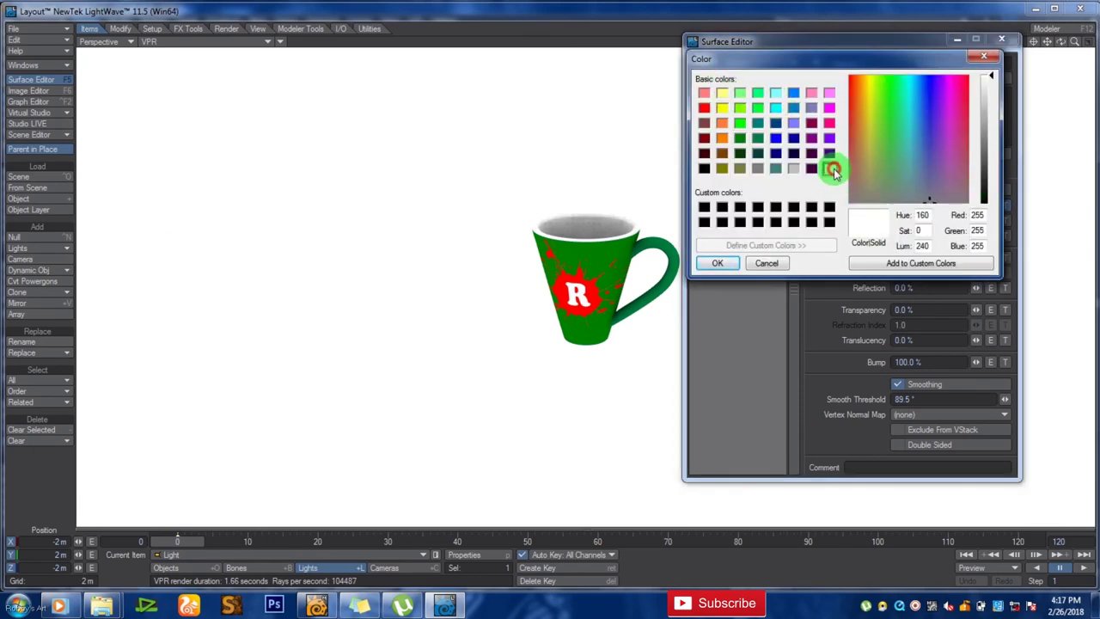
{"action": "left_click", "coordinate": [703, 168]}
{"action": "left_click", "coordinate": [717, 262]}
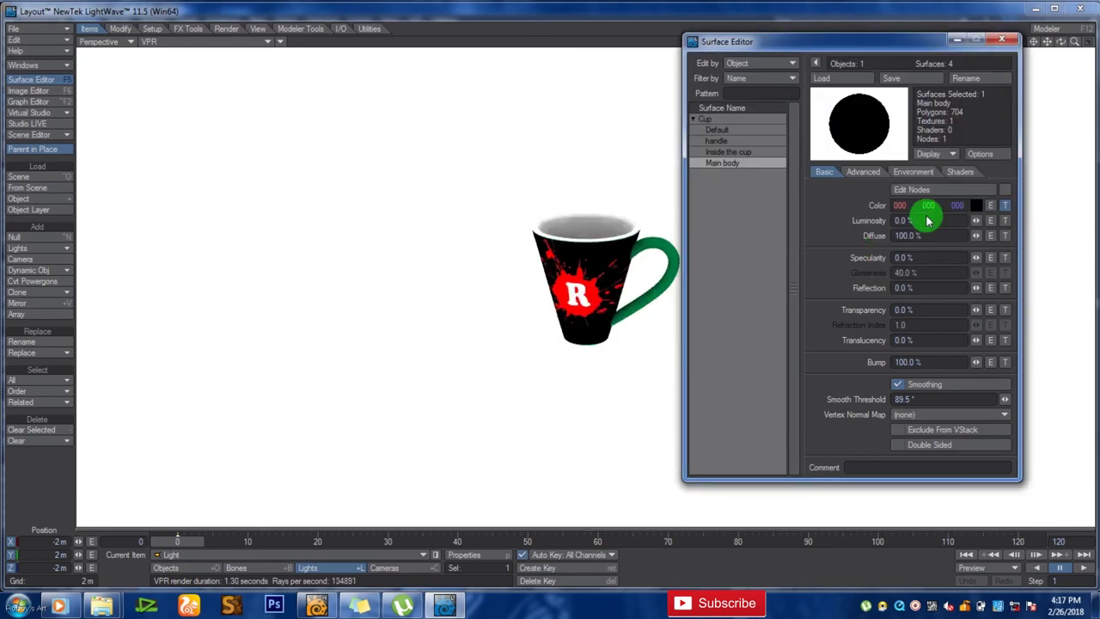
{"action": "left_click", "coordinate": [984, 208]}
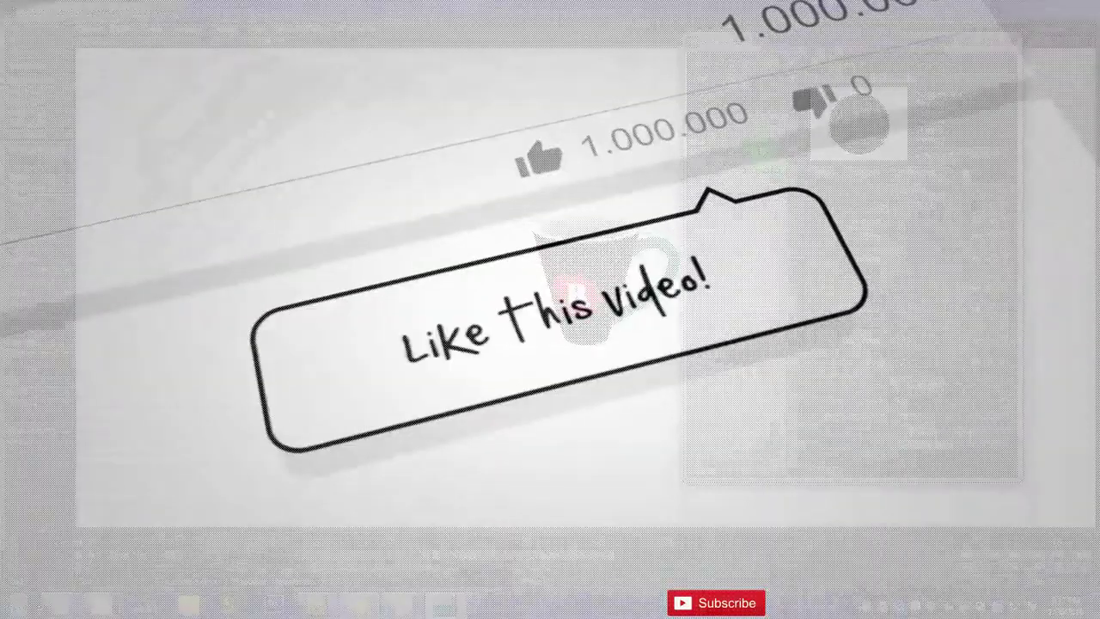